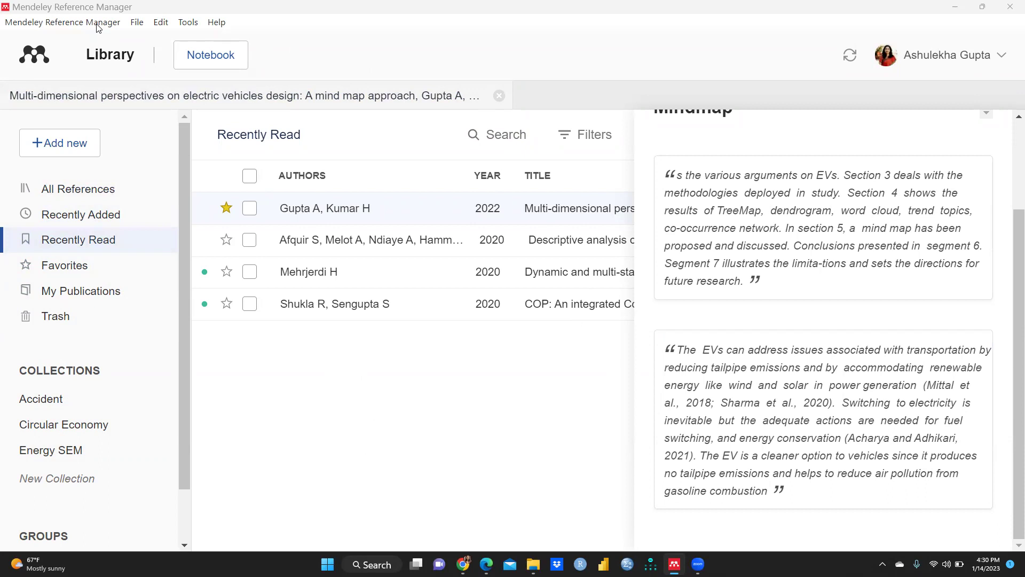
View the File > Export All options and dismiss them without exporting.
left_click(136, 24)
mouse_move(159, 48)
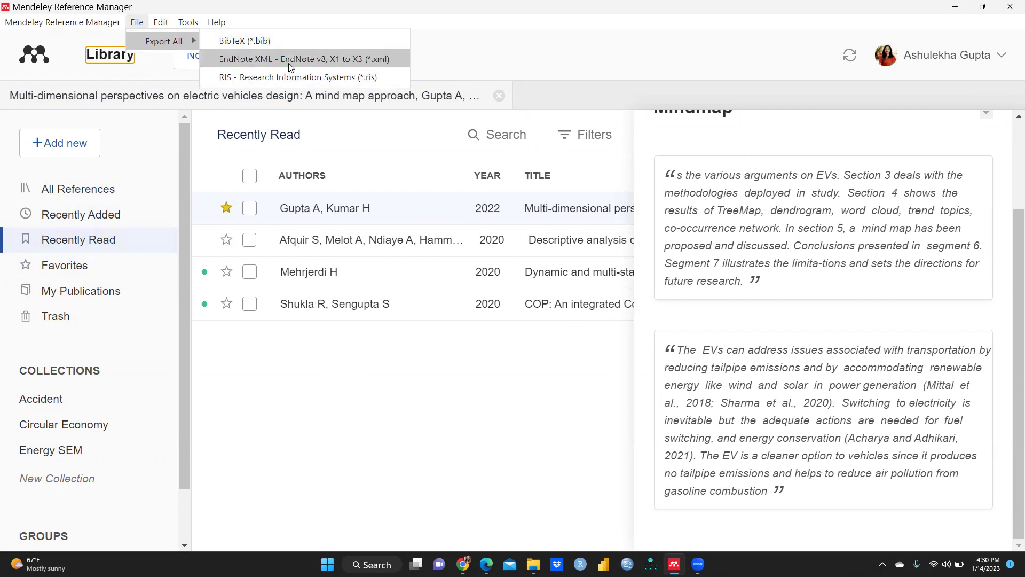
left_click(369, 360)
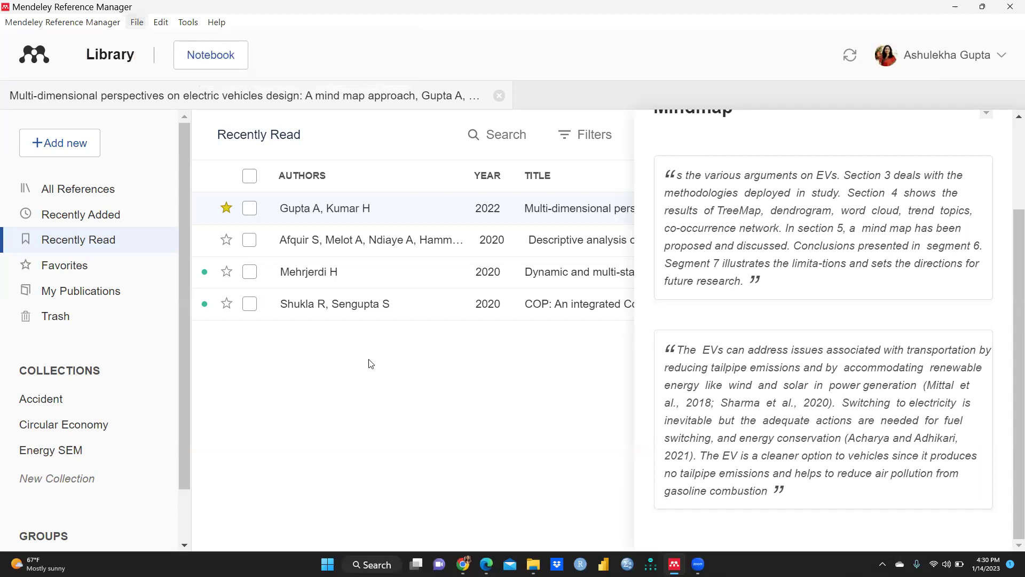
Check the Edit menu, then show the Tools menu listing the Web Importer and Mendeley Cite for Word.
left_click(163, 23)
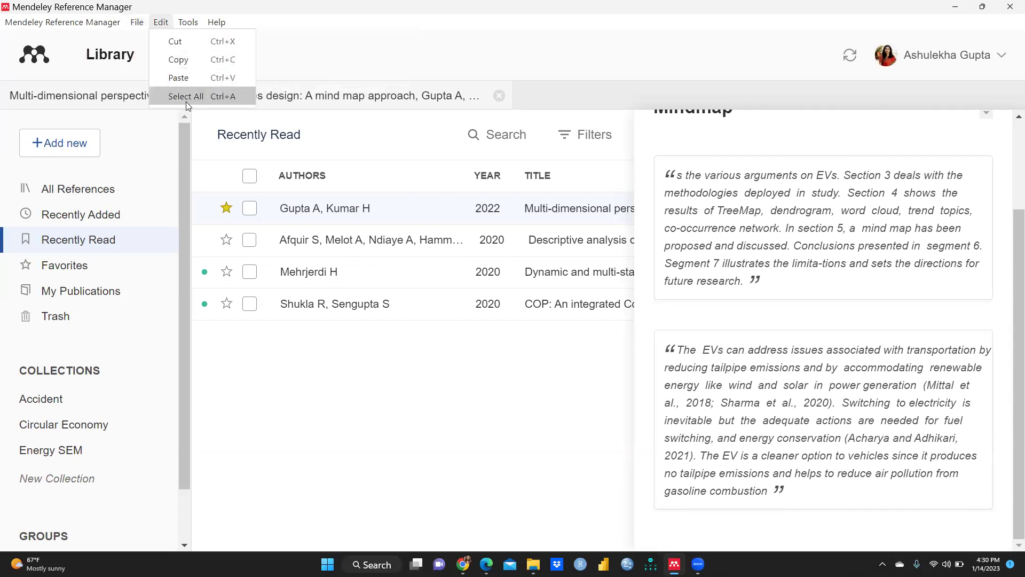
left_click(188, 23)
left_click(188, 22)
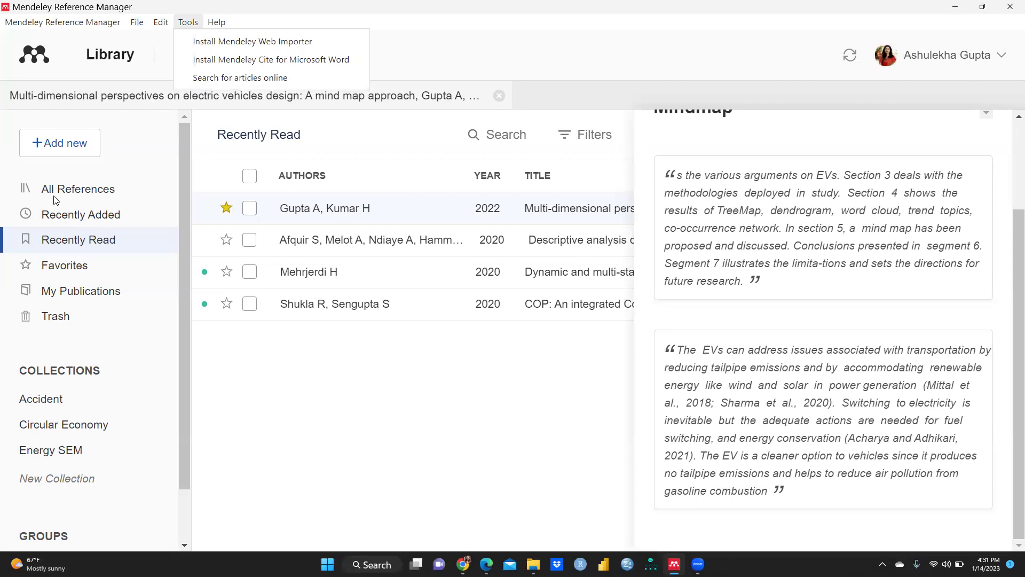
Show All References with the Notebook panel closed and scroll through the source and date-added columns.
left_click(104, 196)
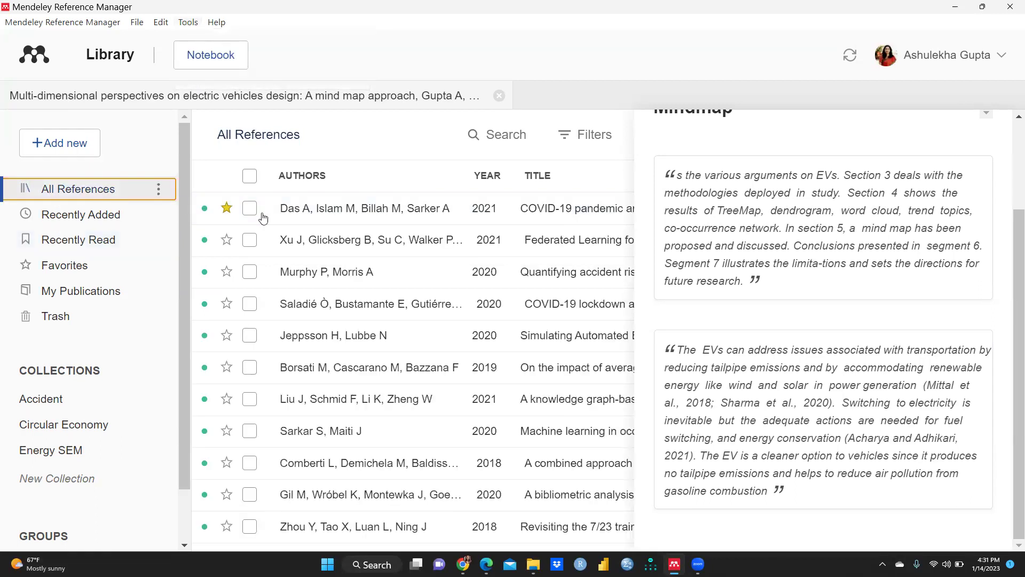
scroll(905, 259, "up", 3)
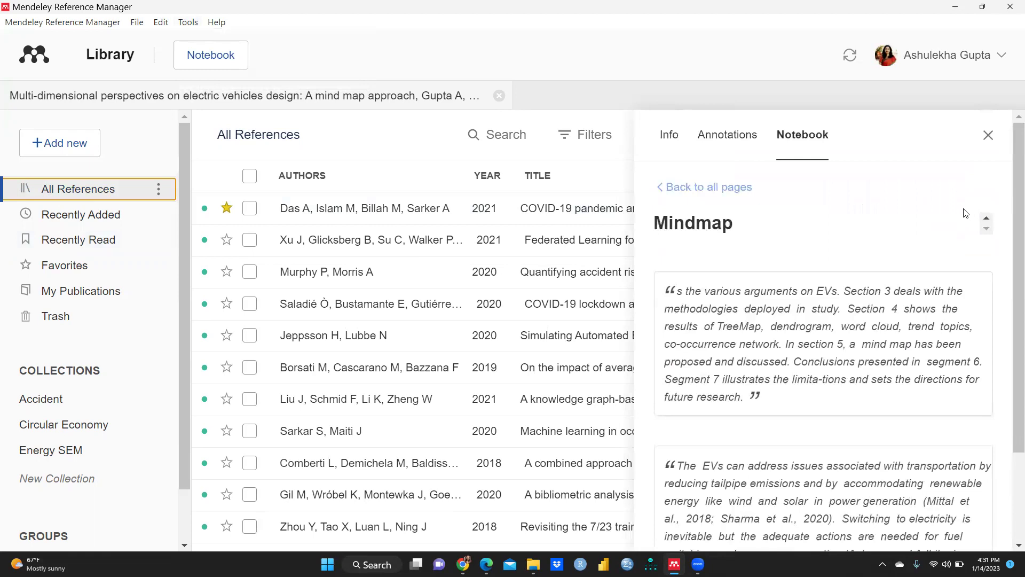
left_click(989, 138)
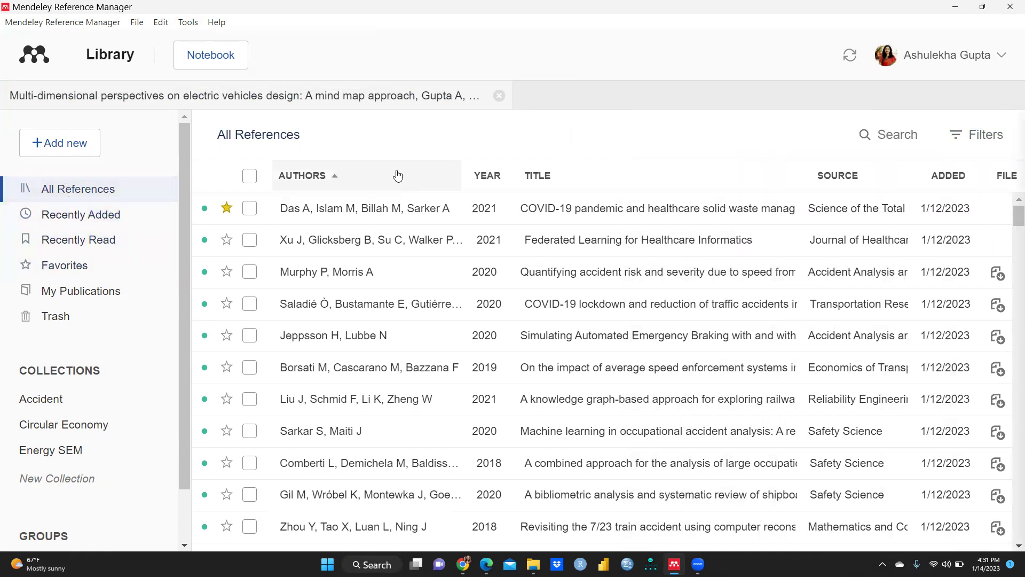
scroll(435, 339, "down", 15)
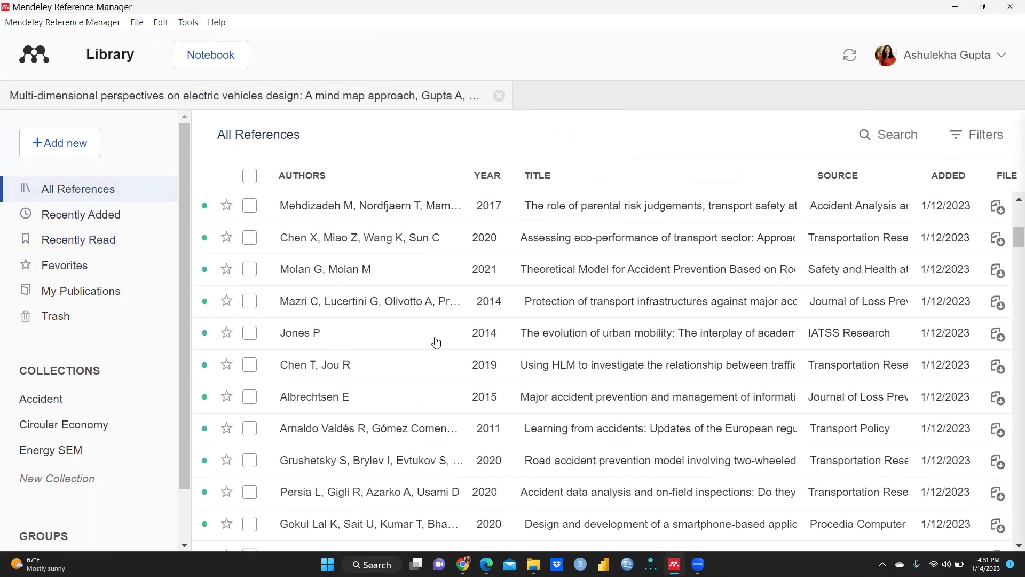
scroll(435, 339, "down", 5)
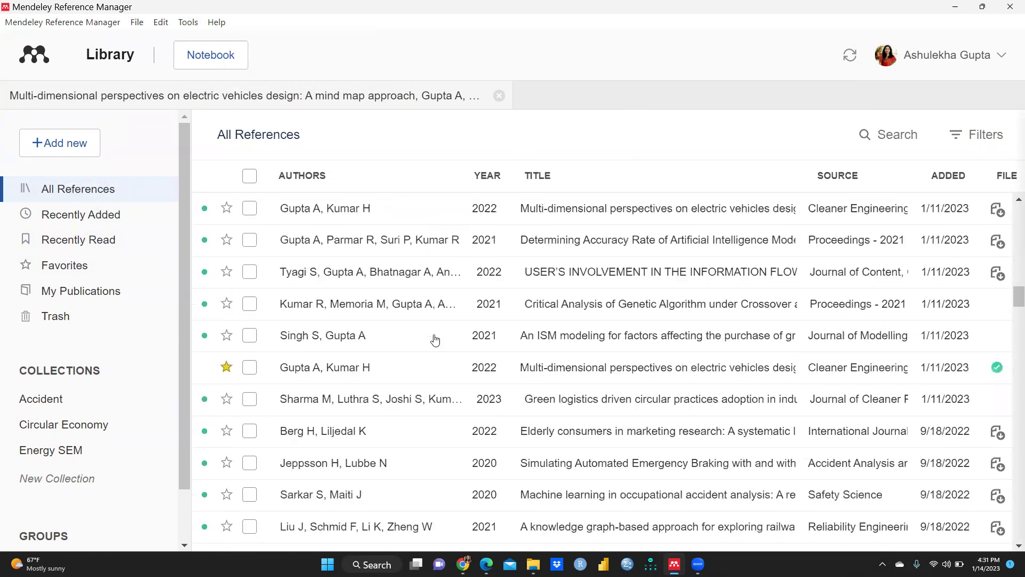
scroll(435, 340, "up", 20)
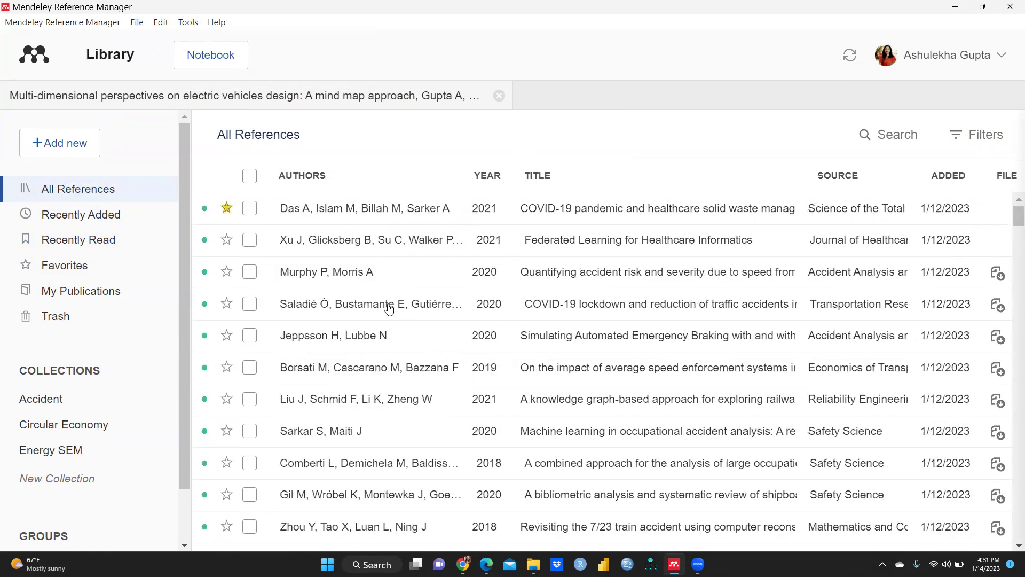
left_click(64, 215)
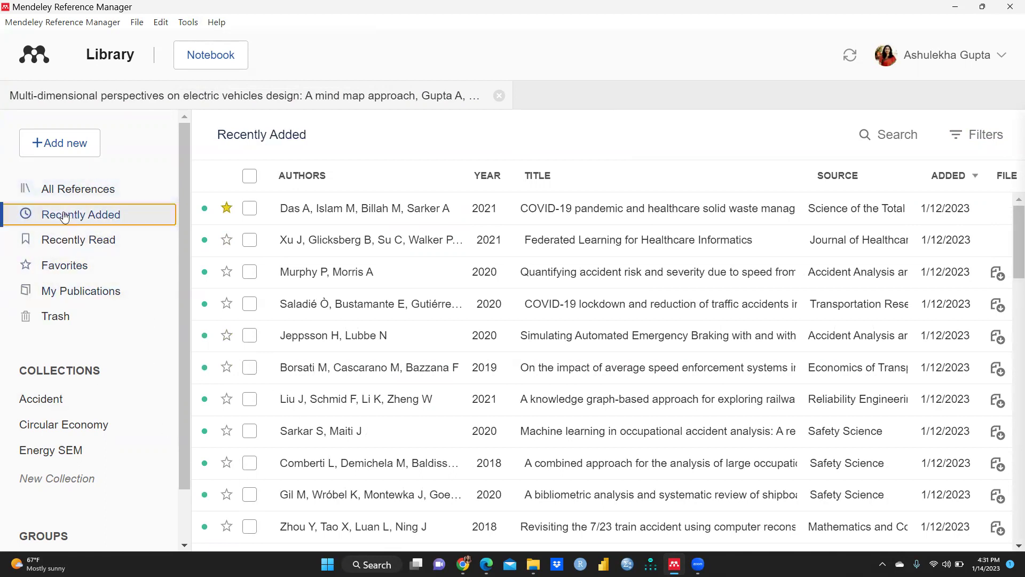
scroll(411, 265, "down", 5)
scroll(411, 267, "down", 8)
scroll(419, 272, "up", 5)
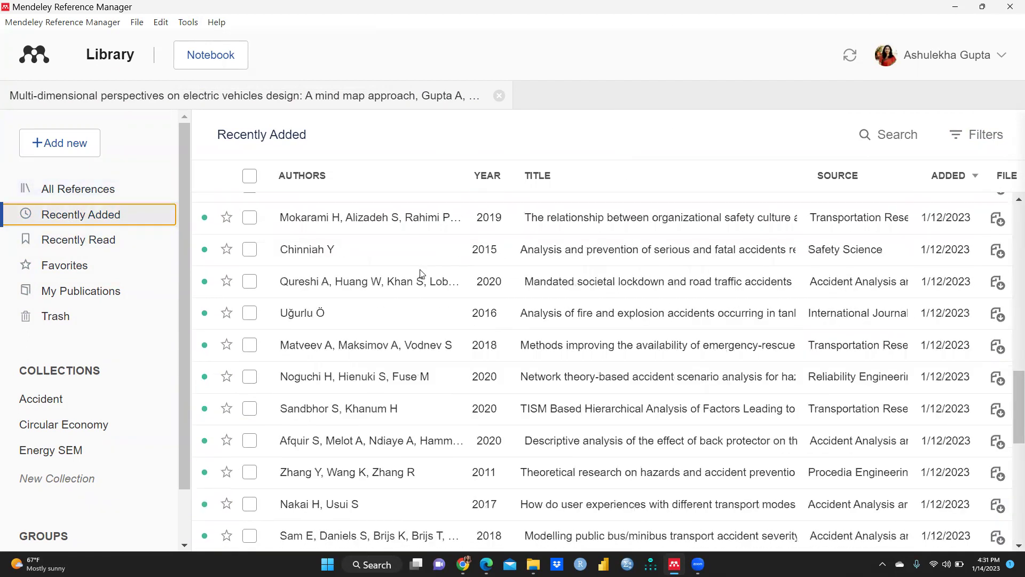
scroll(421, 273, "up", 8)
left_click(48, 247)
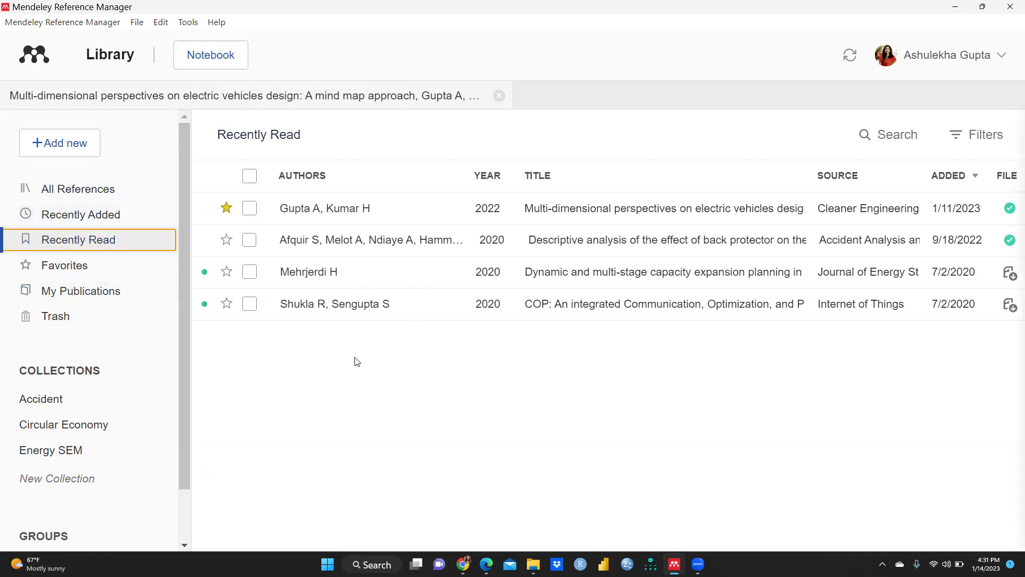
left_click(65, 267)
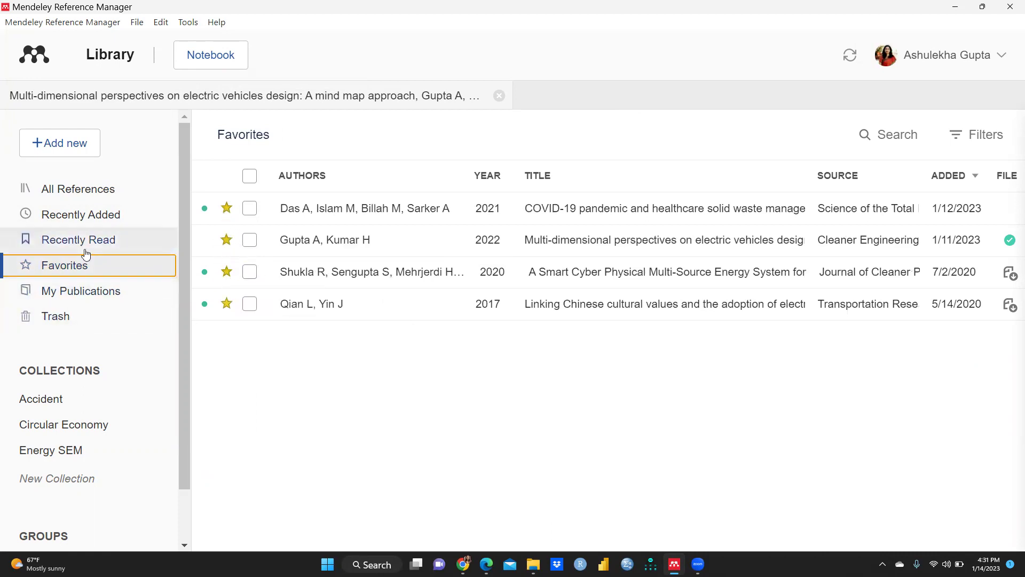
left_click(69, 192)
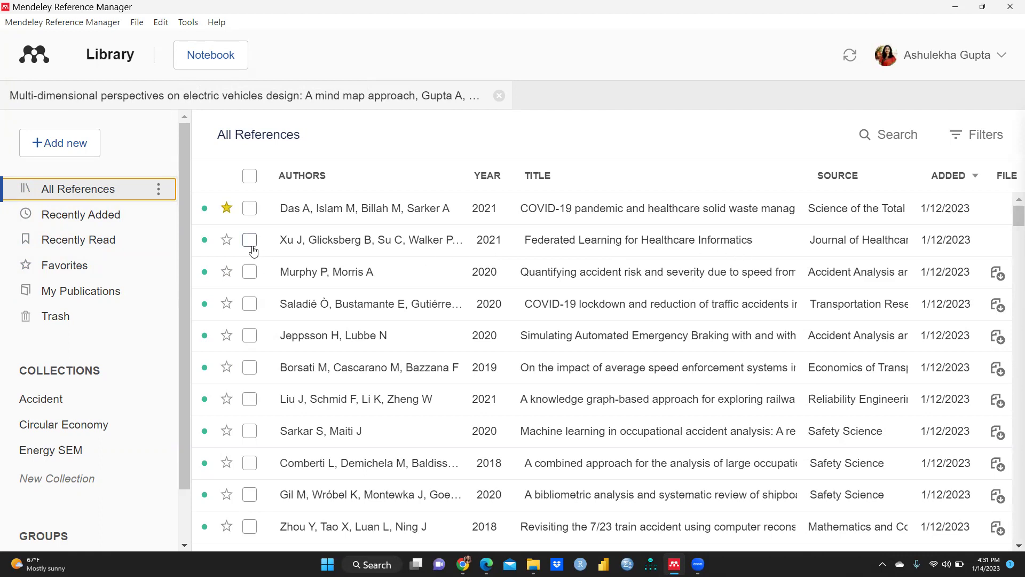
Star the Xu J Federated Learning paper and the Shukla COP paper, then view the six Favorites.
left_click(226, 240)
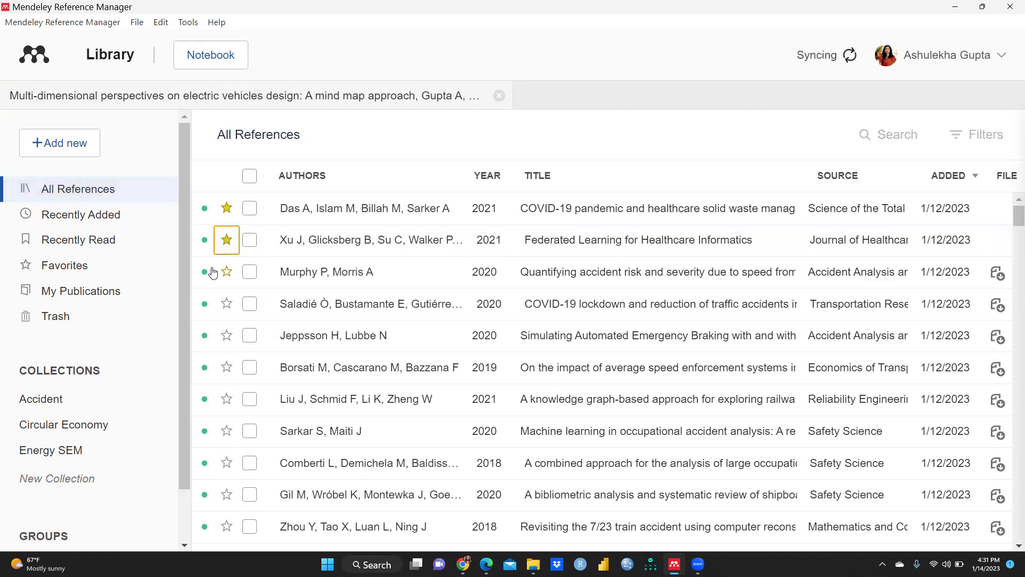
left_click(63, 272)
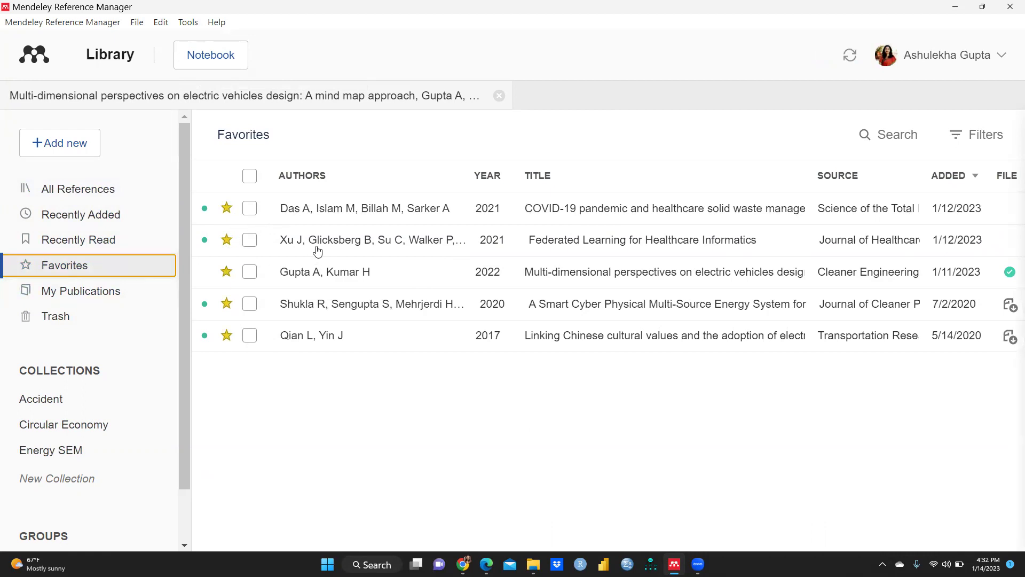
left_click(71, 243)
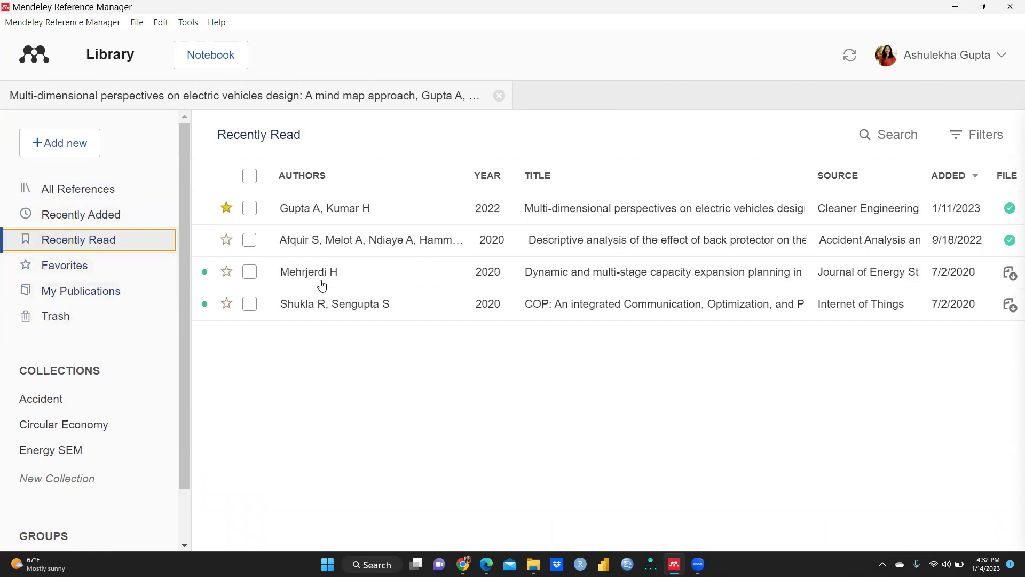
left_click(226, 304)
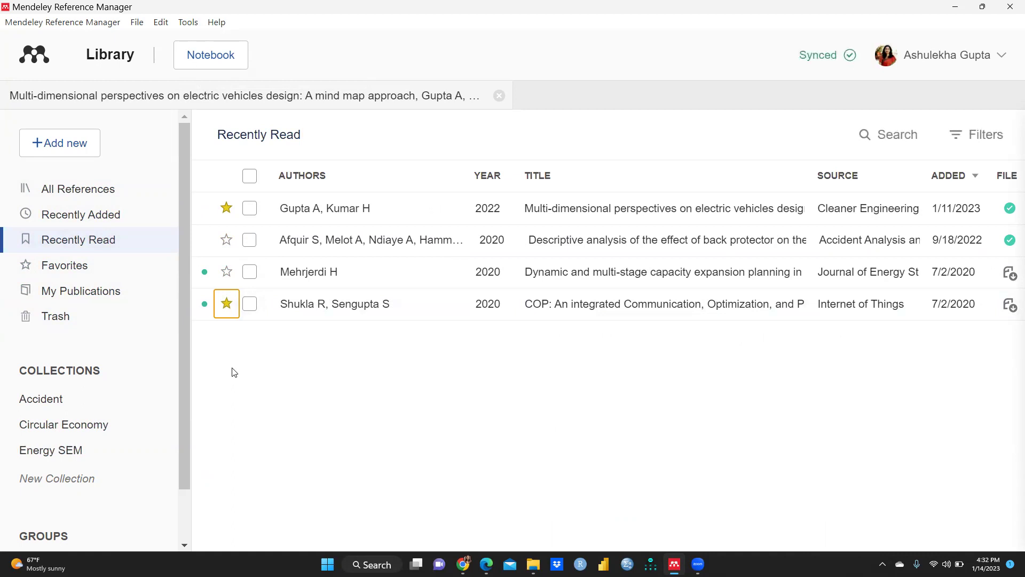
left_click(75, 272)
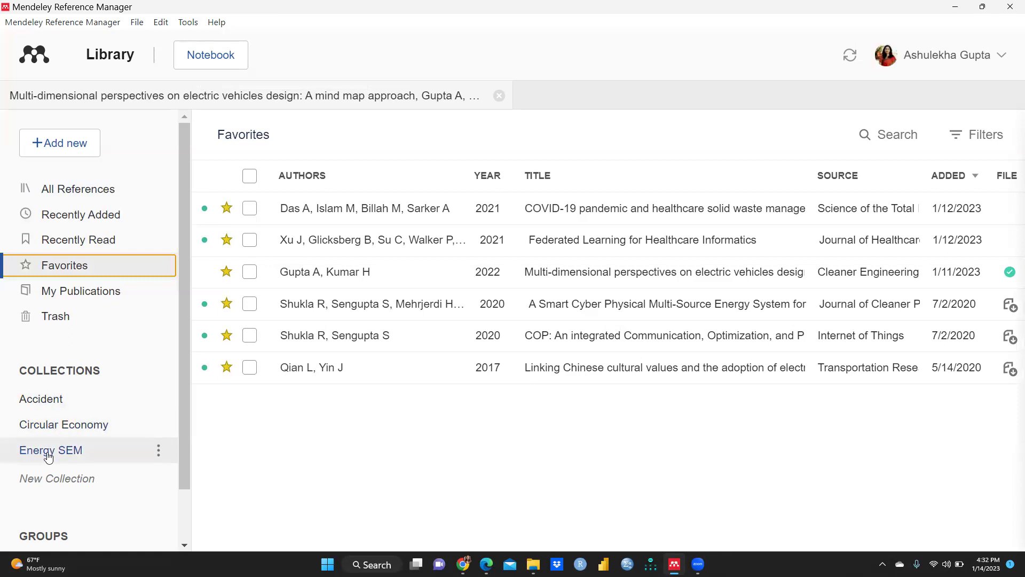
Browse the Energy SEM and empty Circular Economy collections, then scroll the Accident collection's references.
left_click(48, 455)
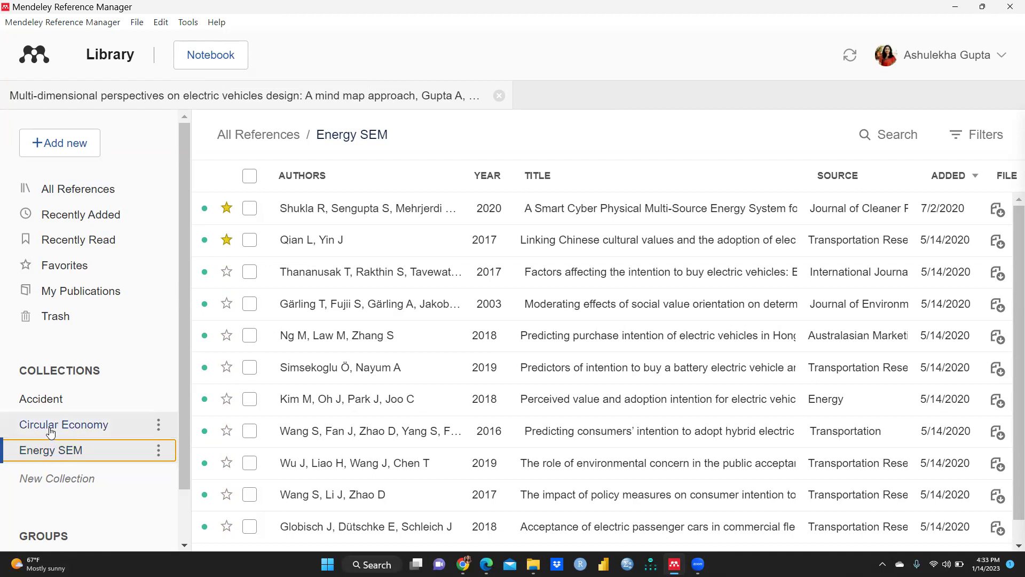
left_click(50, 432)
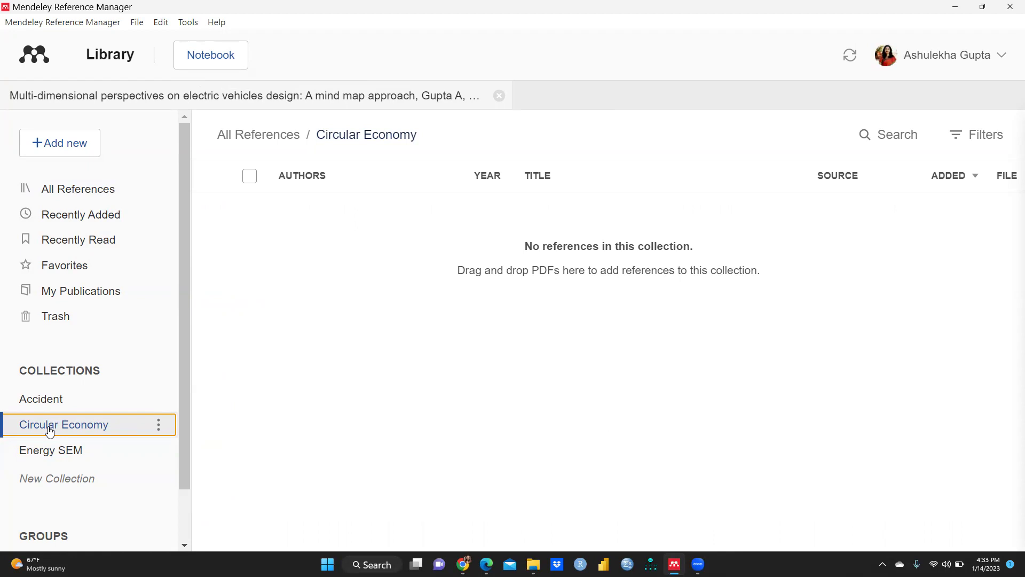
left_click(37, 401)
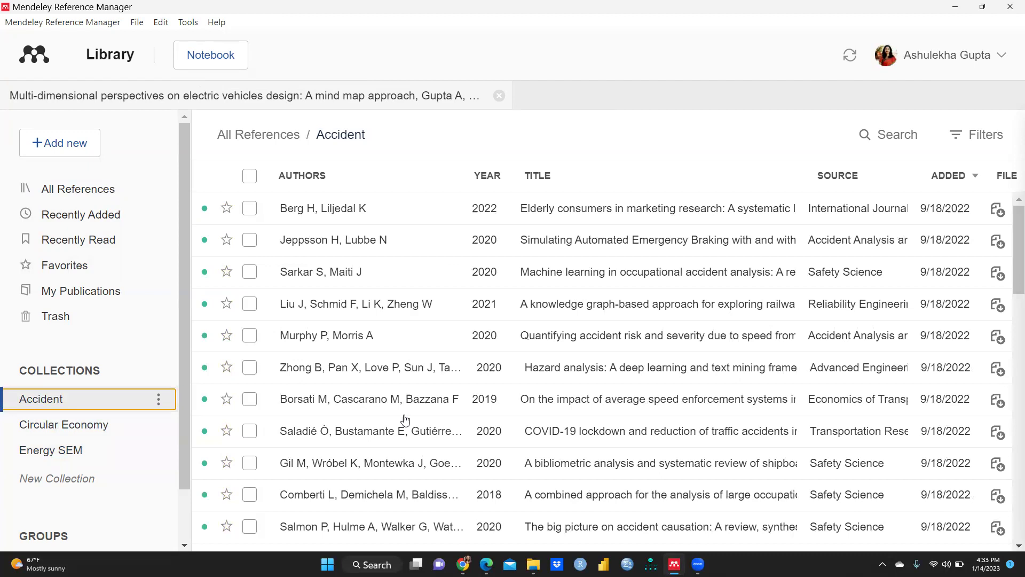
scroll(374, 496, "down", 10)
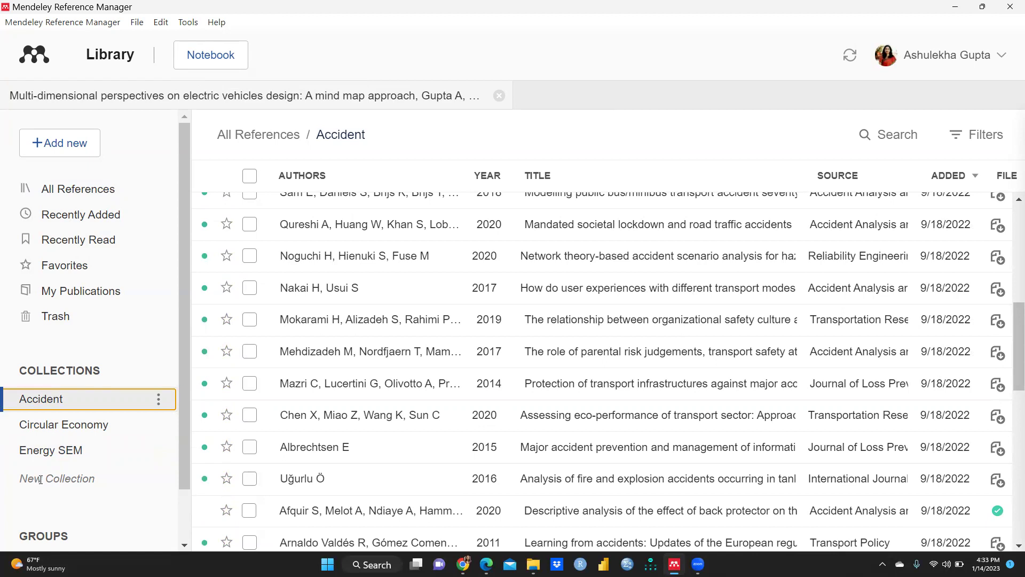
Create a collection named 'Accident 1' and open it, showing no references.
left_click(40, 480)
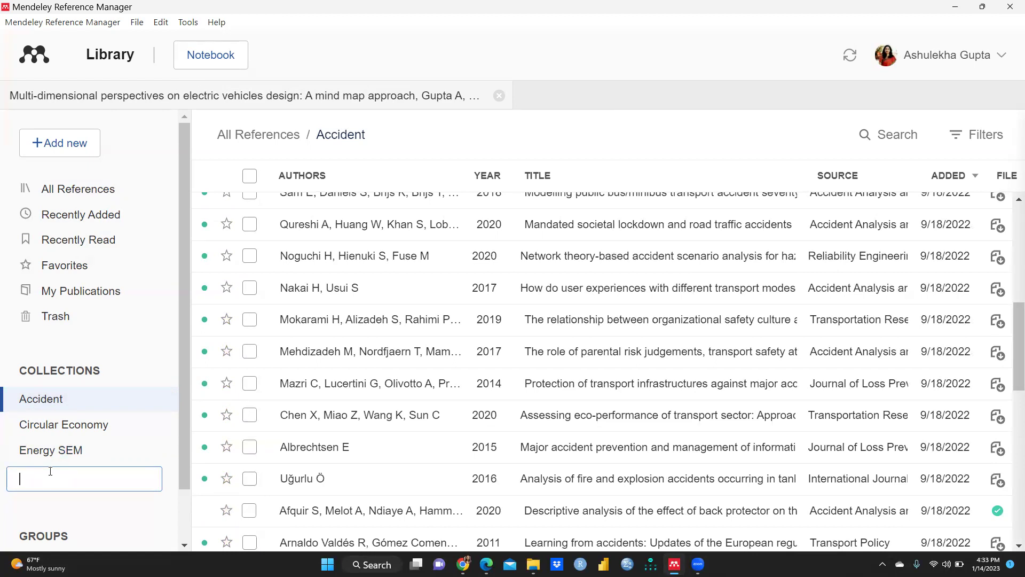
type("Accident 1")
key("Return")
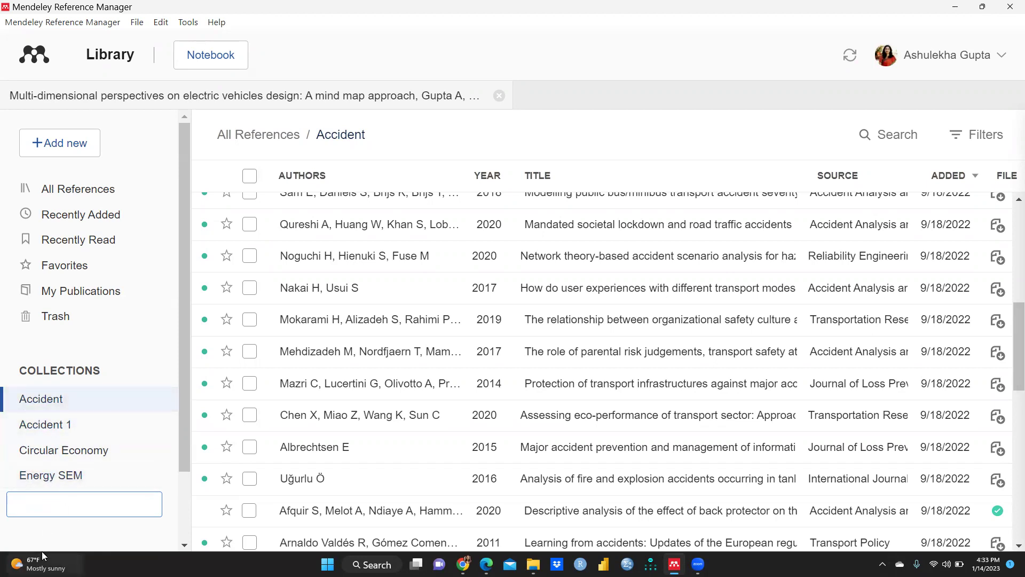
mouse_move(20, 565)
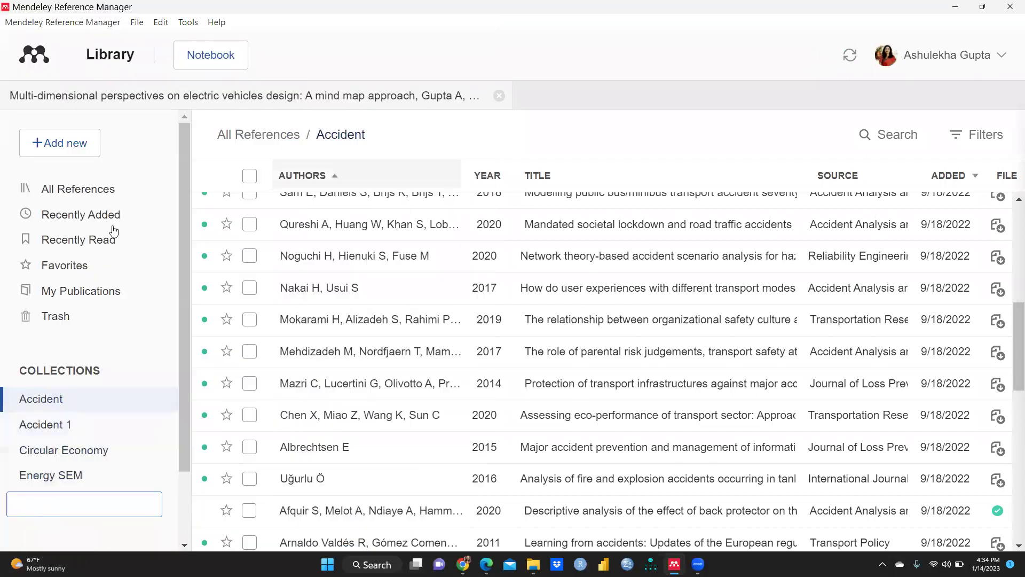
left_click(72, 428)
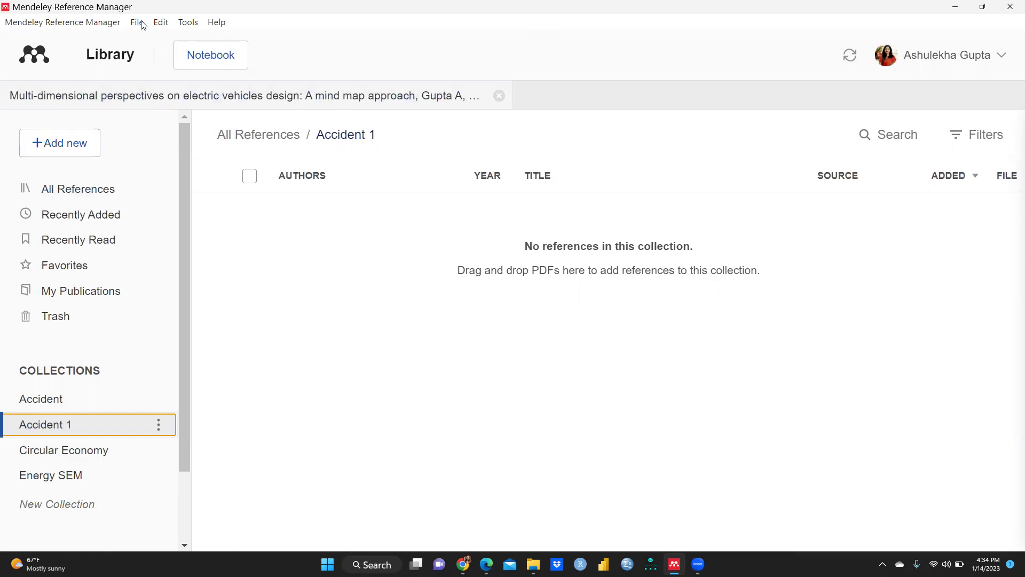
From Add new, review the import formats and choose File(s) from computer for Accident 1.
left_click(65, 146)
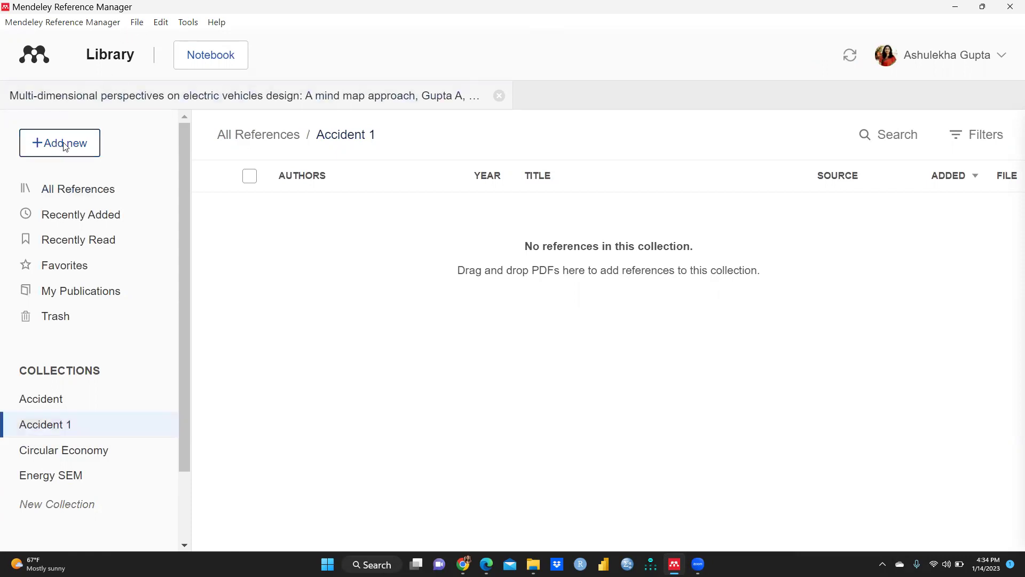
mouse_move(73, 249)
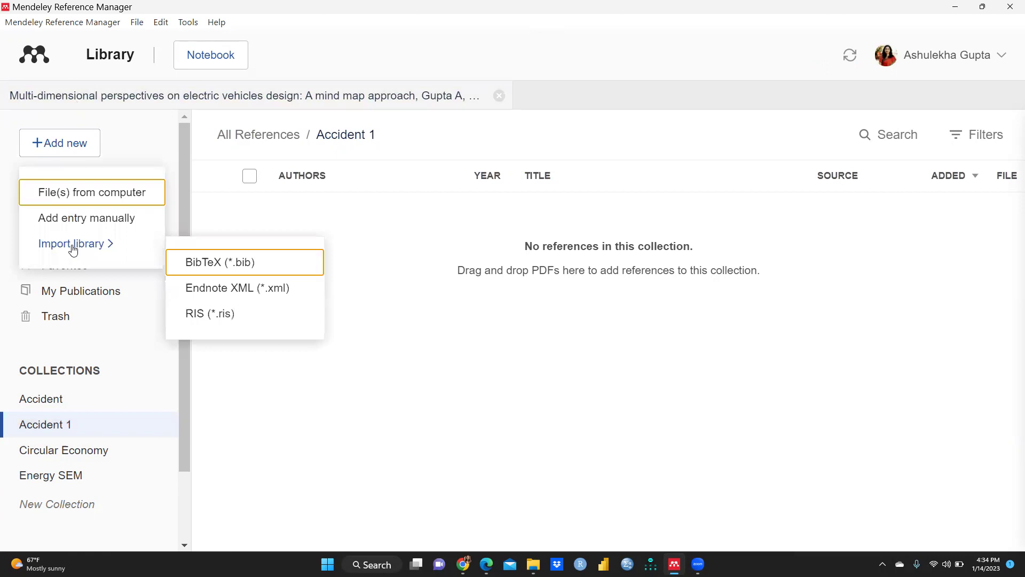
left_click(75, 241)
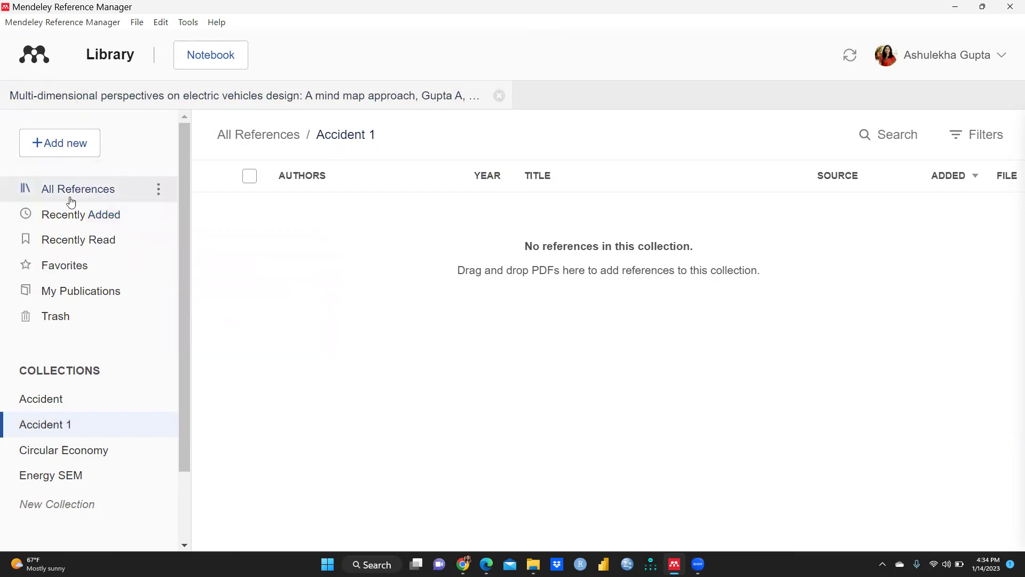
left_click(57, 141)
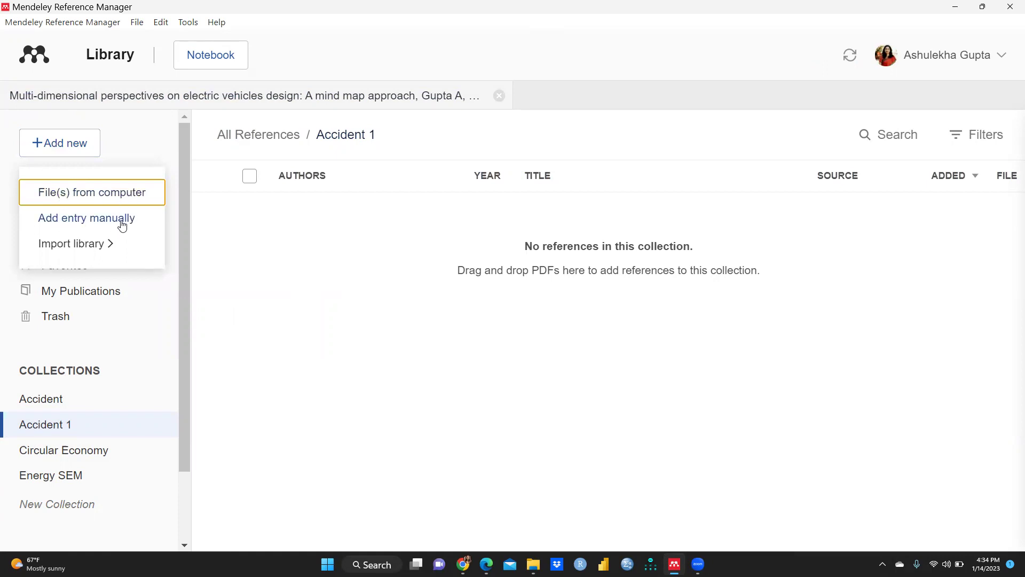
left_click(109, 244)
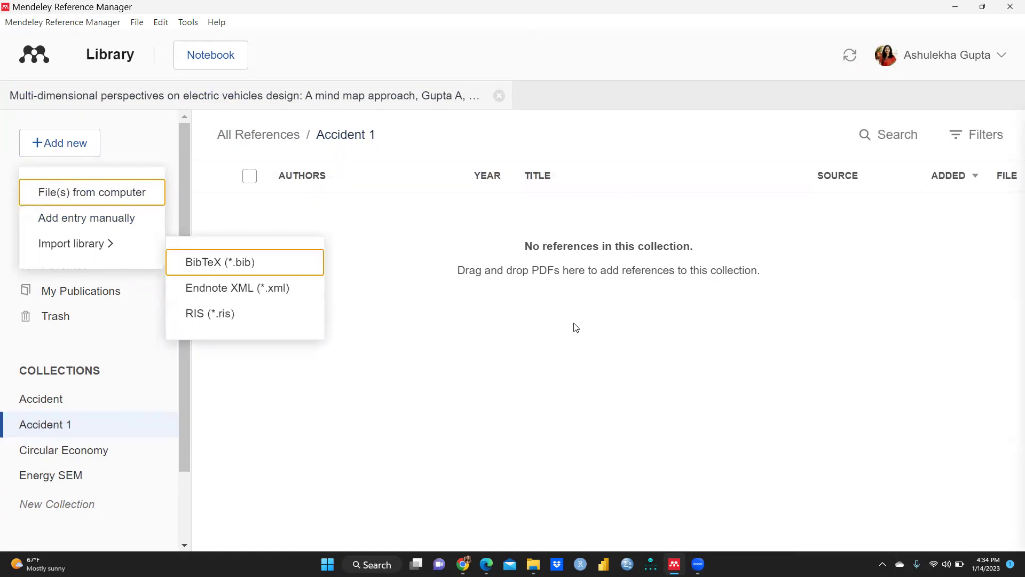
left_click(104, 196)
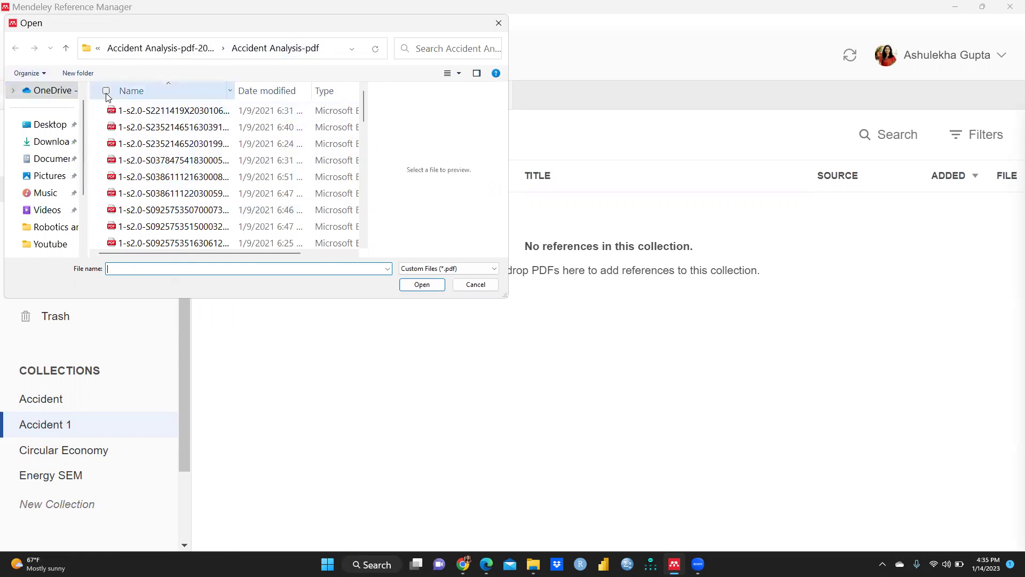
Upload the 2021 road traffic accident injuries PDF into Accident 1 and reopen File(s) from computer.
left_click(129, 112)
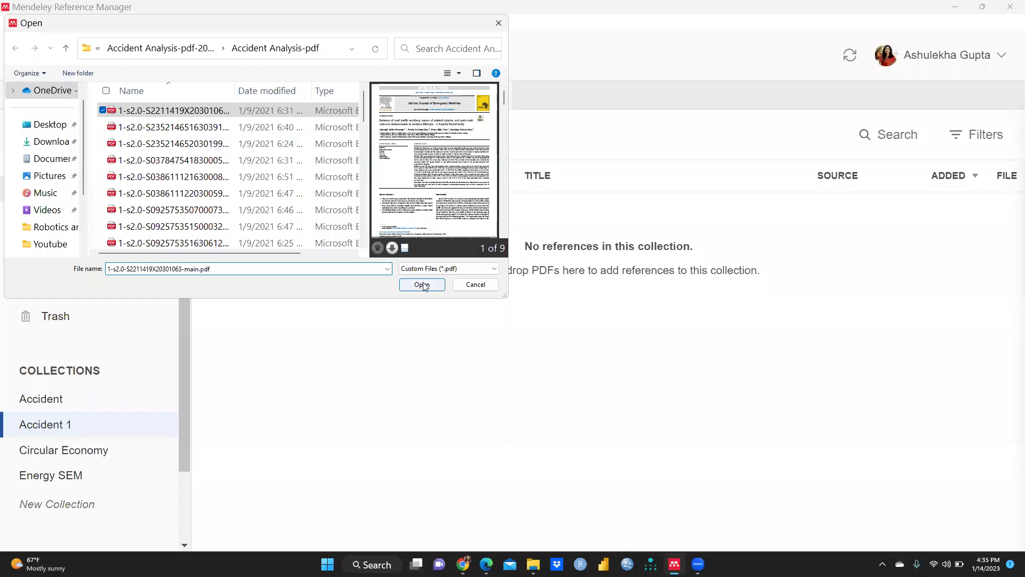
left_click(422, 285)
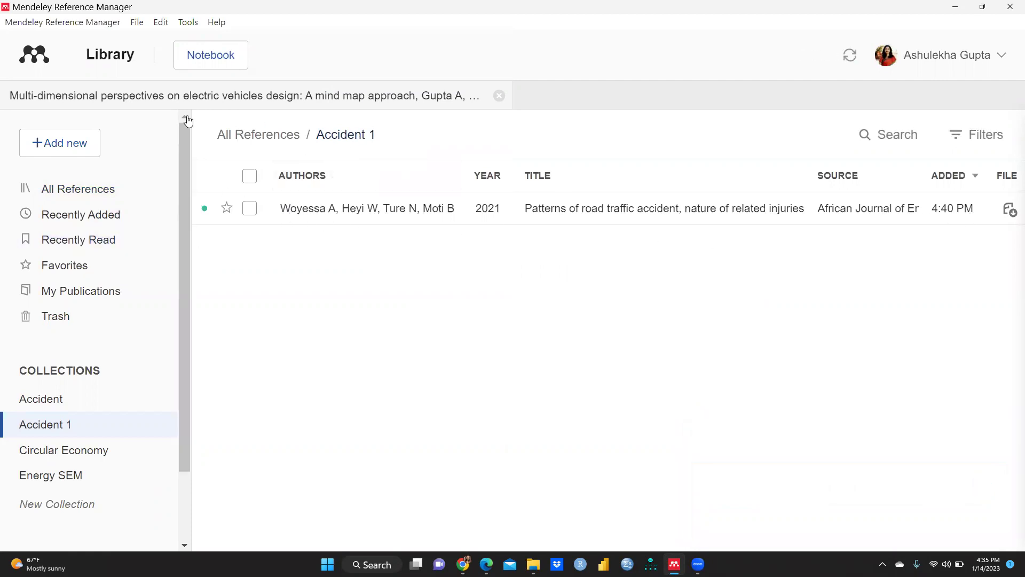
left_click(39, 148)
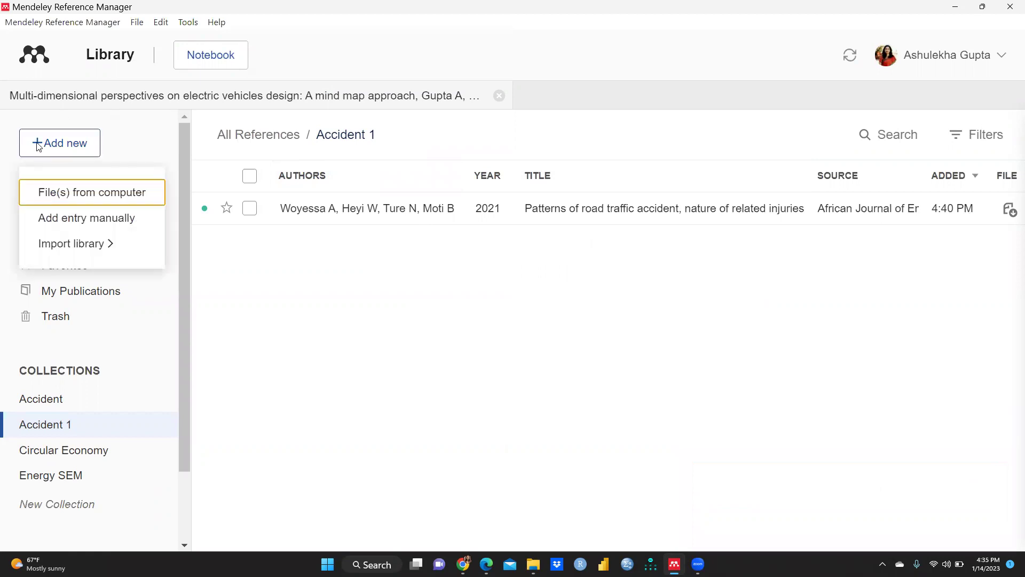
left_click(71, 193)
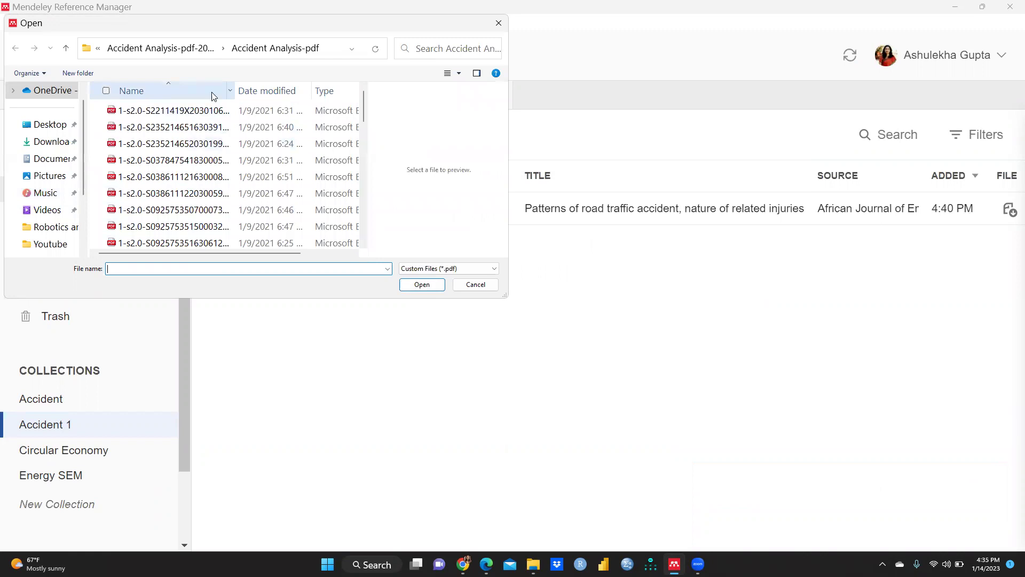
Select all PDFs in the Accident Analysis-pdf folder and upload them into Accident 1.
left_click(361, 154)
left_click_drag(361, 154, 366, 111)
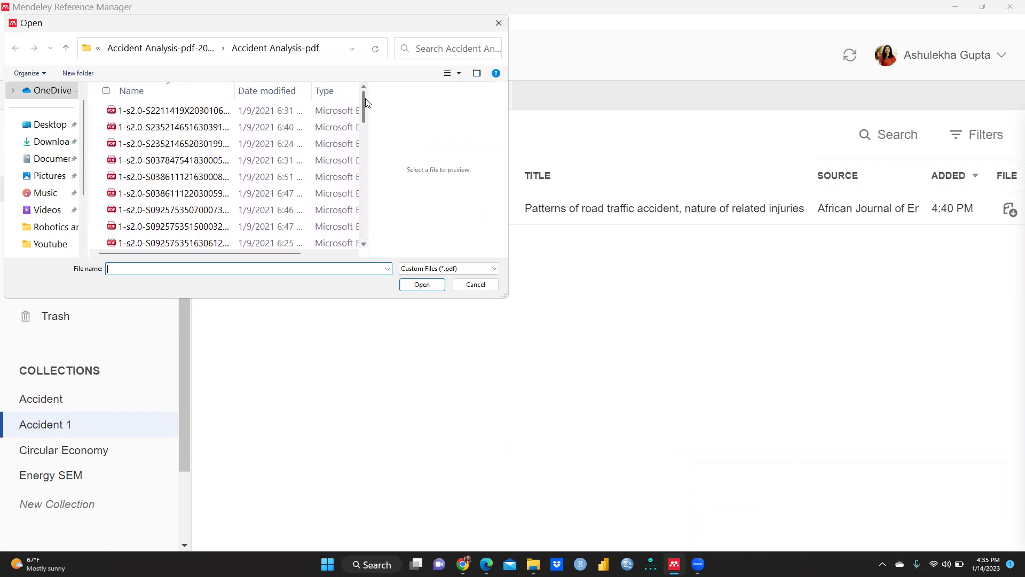
left_click(106, 92)
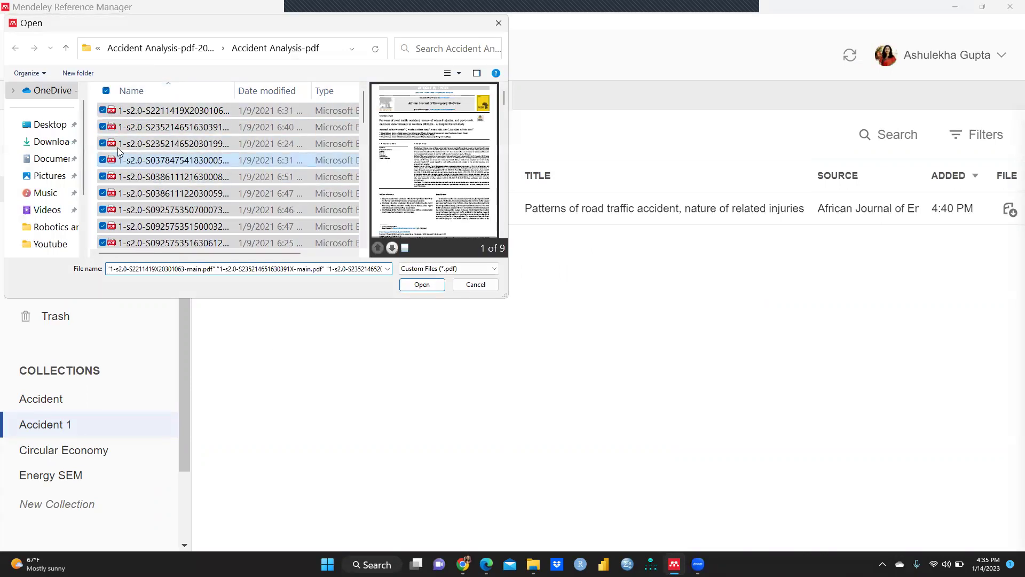
left_click(402, 285)
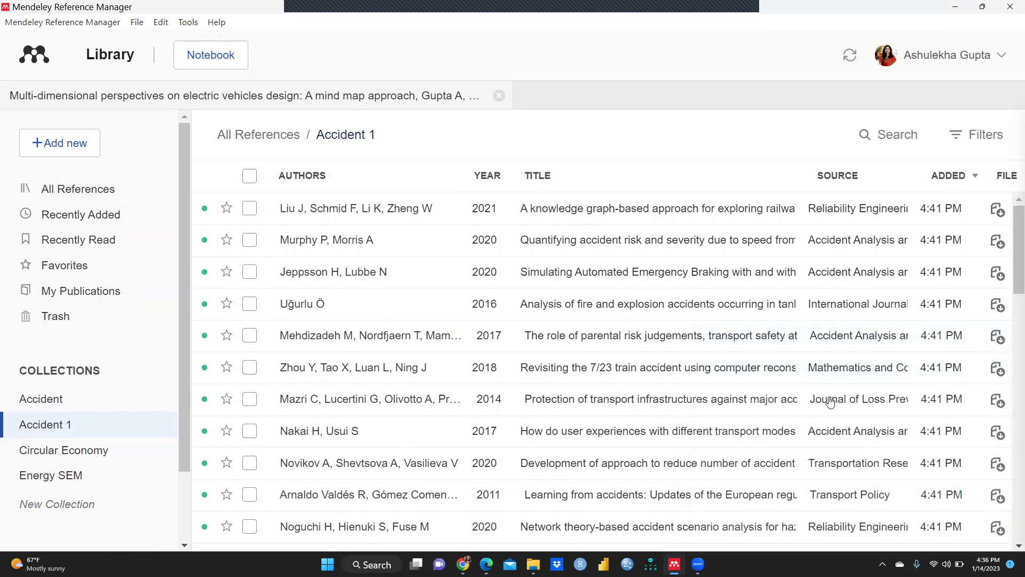
Open the empty Circular Economy collection and show the Tools menu's add-on options.
scroll(822, 400, "down", 8)
scroll(509, 368, "up", 7)
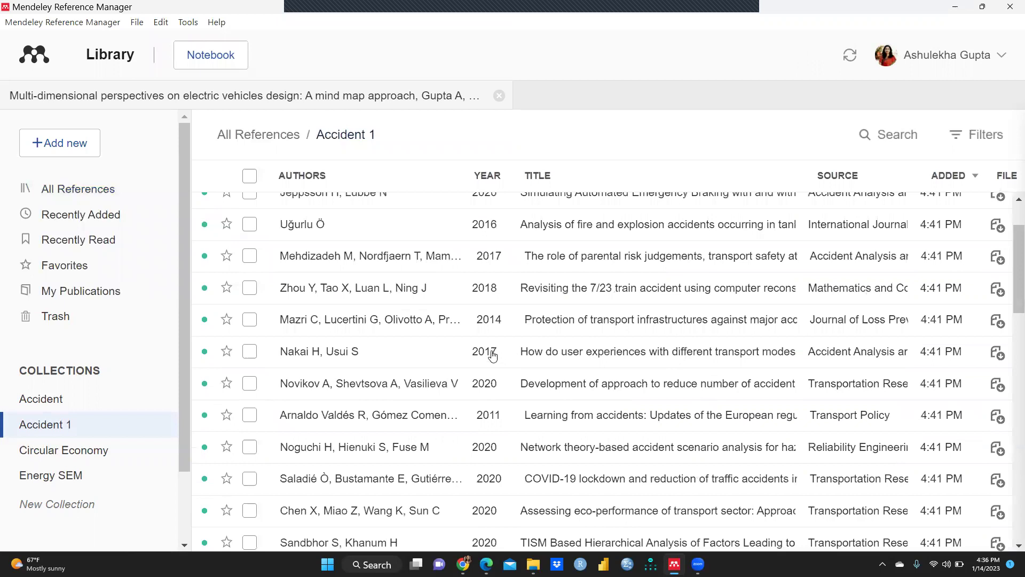
scroll(491, 355, "up", 3)
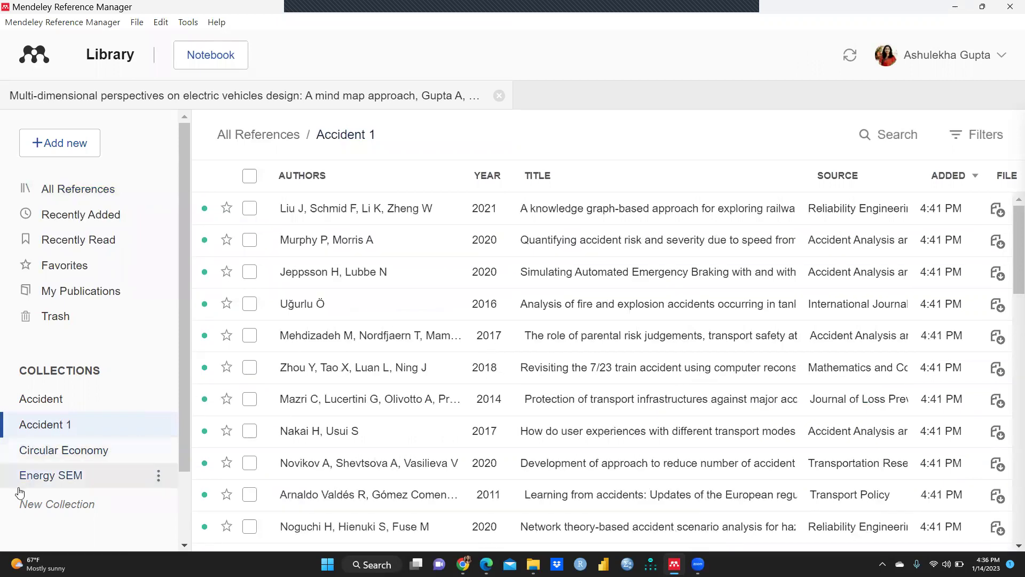
left_click(77, 452)
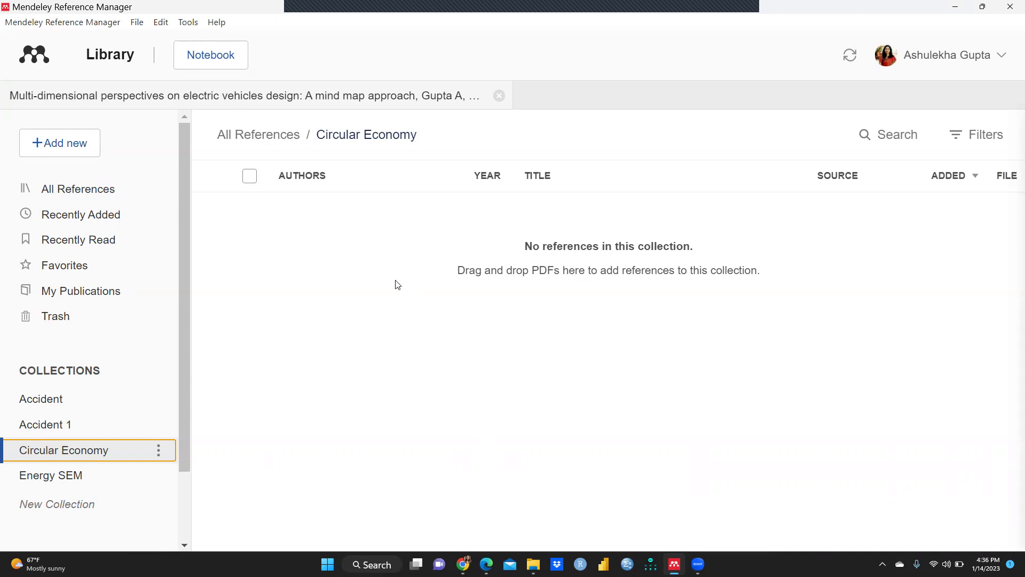
left_click(188, 23)
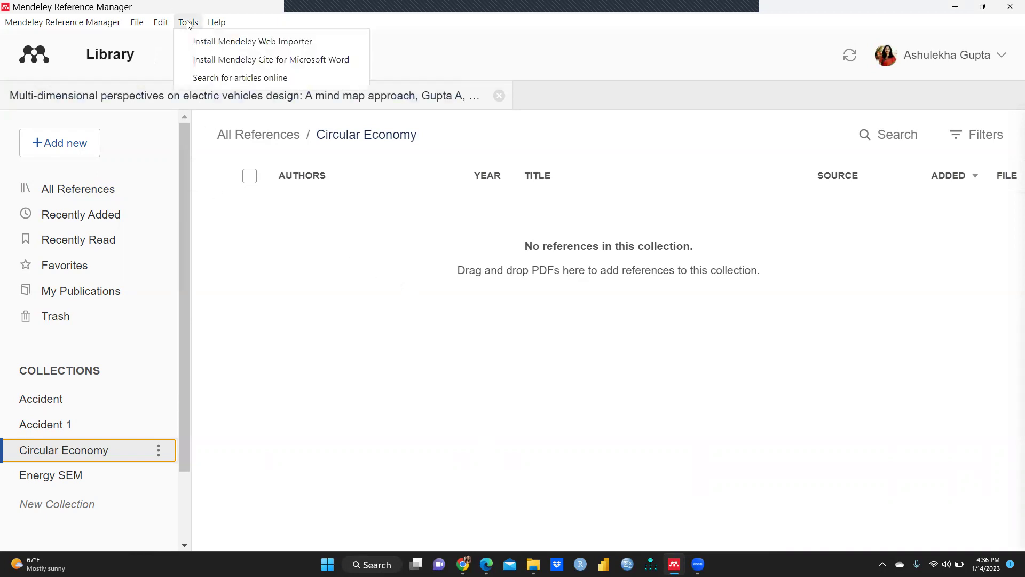
Open the Install Mendeley Web Importer page and read through it.
left_click(216, 41)
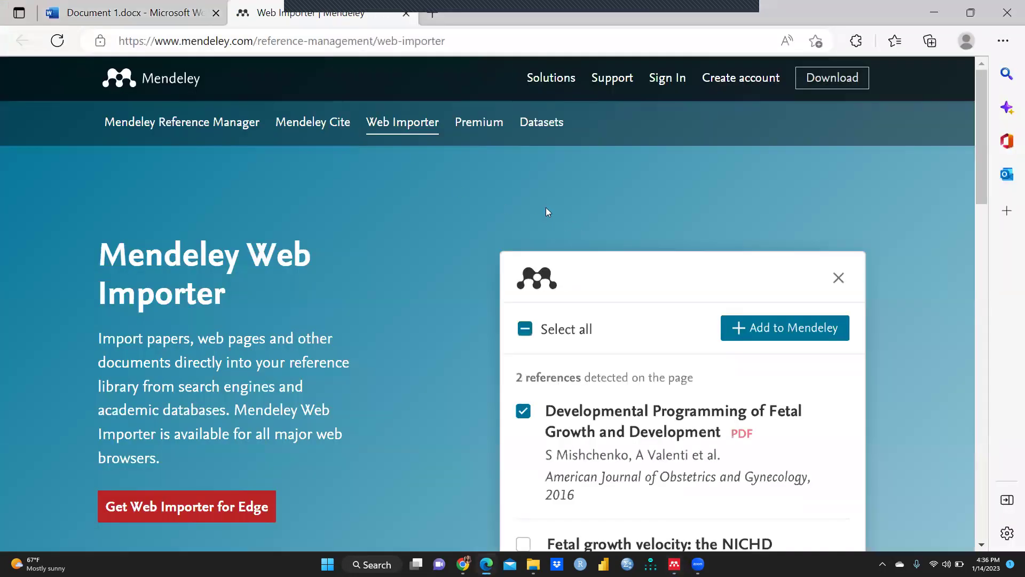
scroll(561, 240, "down", 7)
scroll(636, 277, "up", 5)
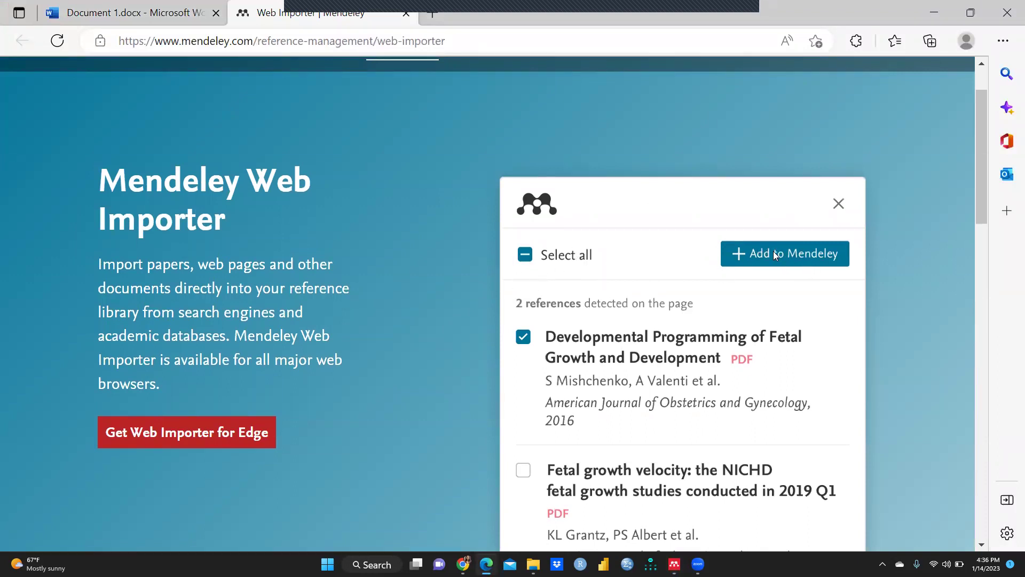
scroll(665, 317, "down", 5)
scroll(658, 326, "up", 4)
scroll(664, 327, "down", 15)
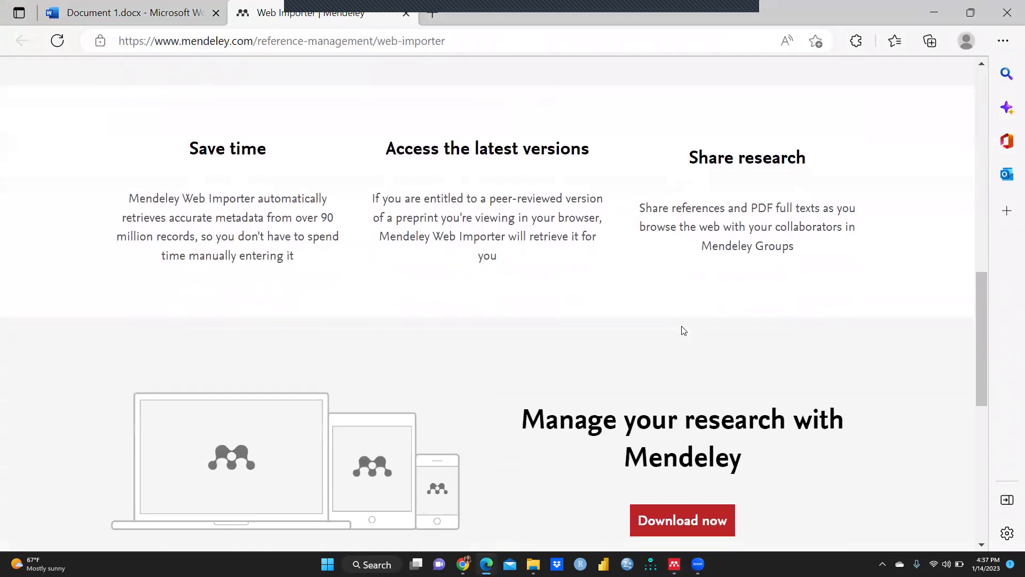
scroll(691, 332, "up", 15)
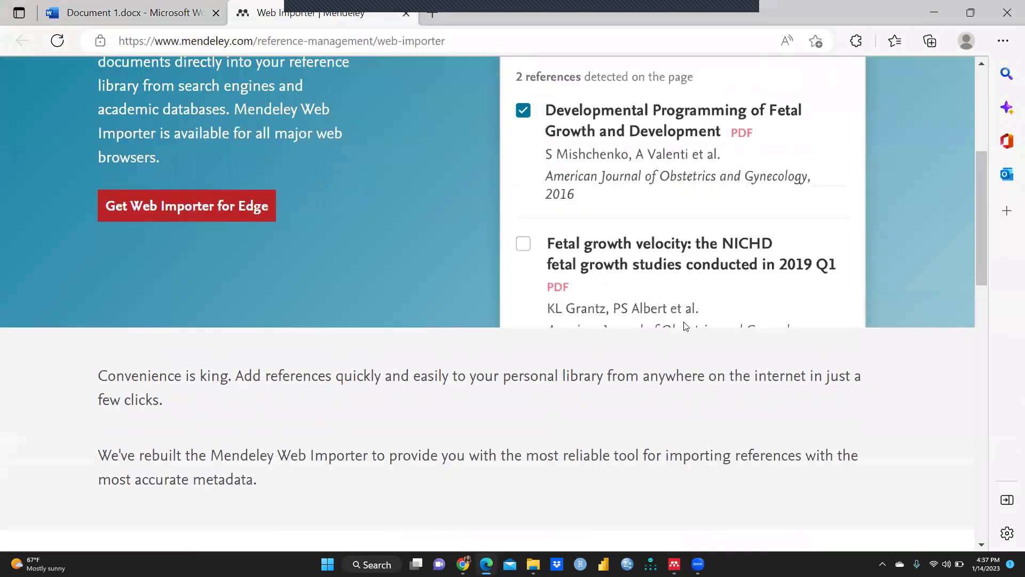
scroll(612, 351, "down", 3)
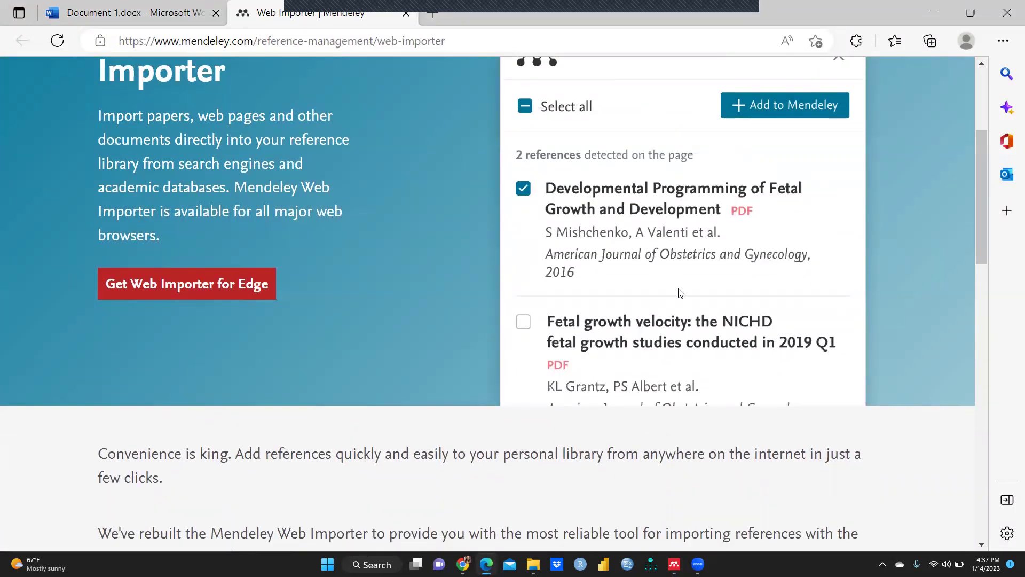
scroll(725, 295, "up", 4)
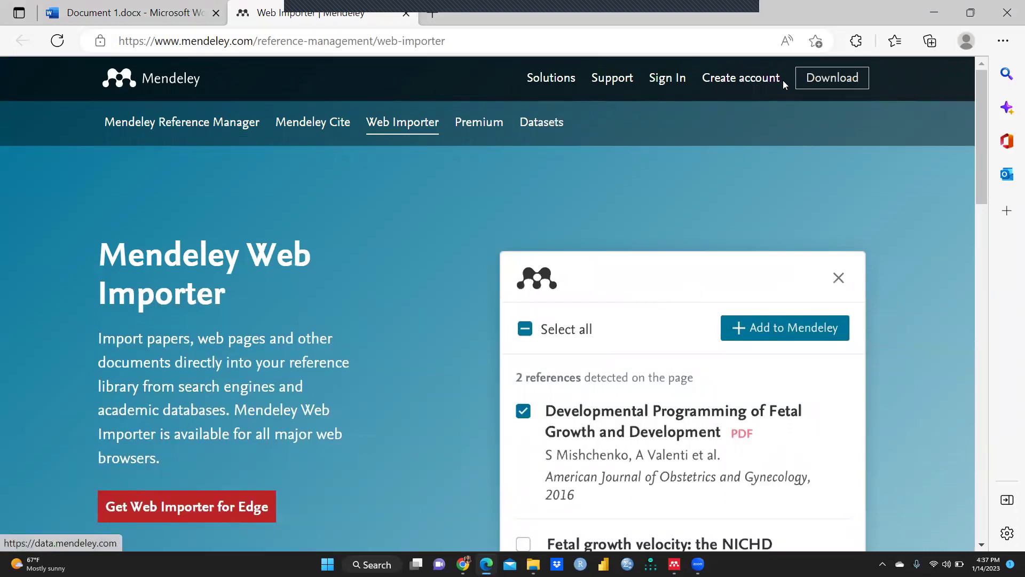
Browse the Mendeley Reference Manager page, then go to Create account.
left_click(158, 125)
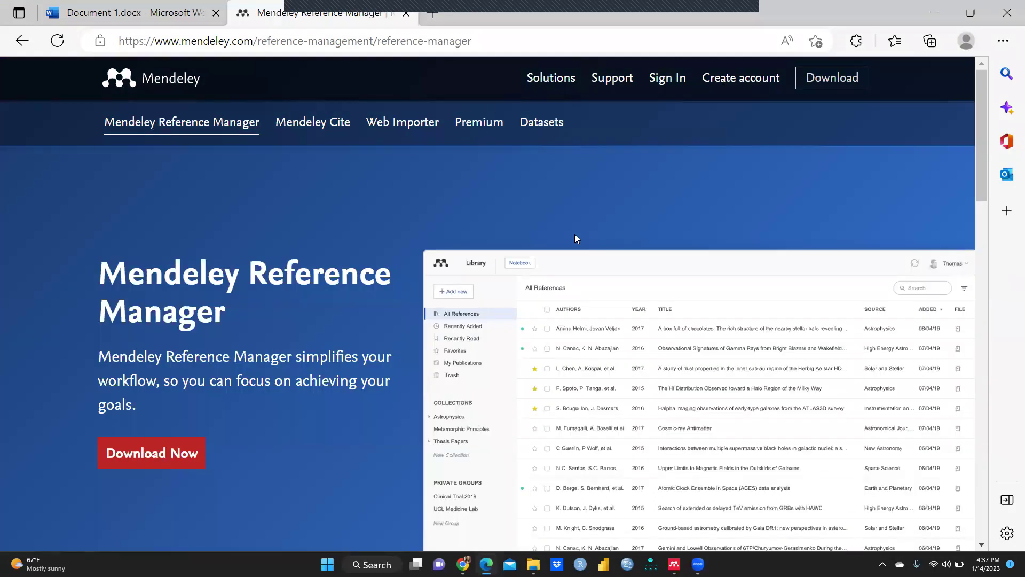
scroll(576, 238, "down", 3)
scroll(576, 245, "down", 14)
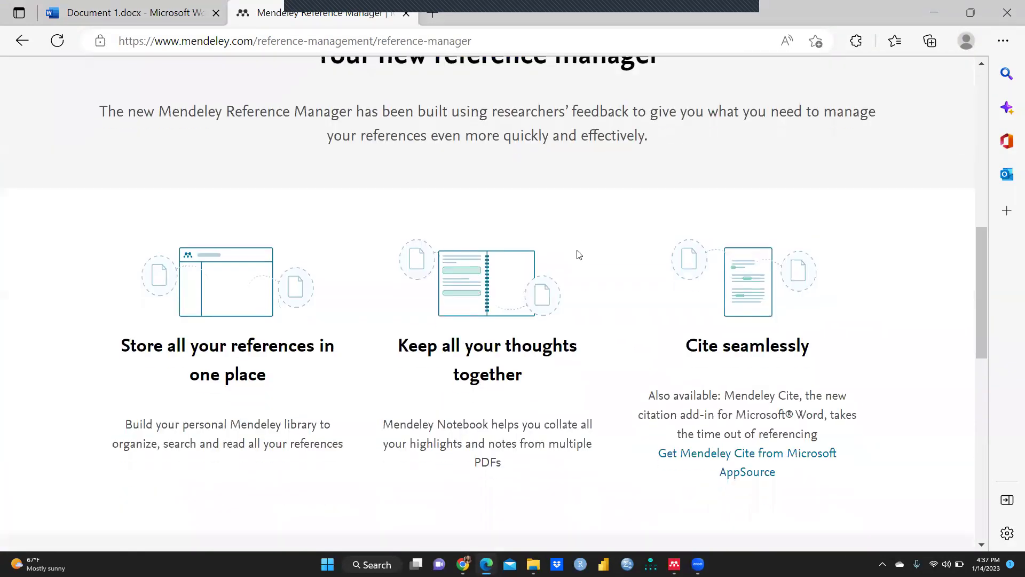
scroll(575, 264, "up", 10)
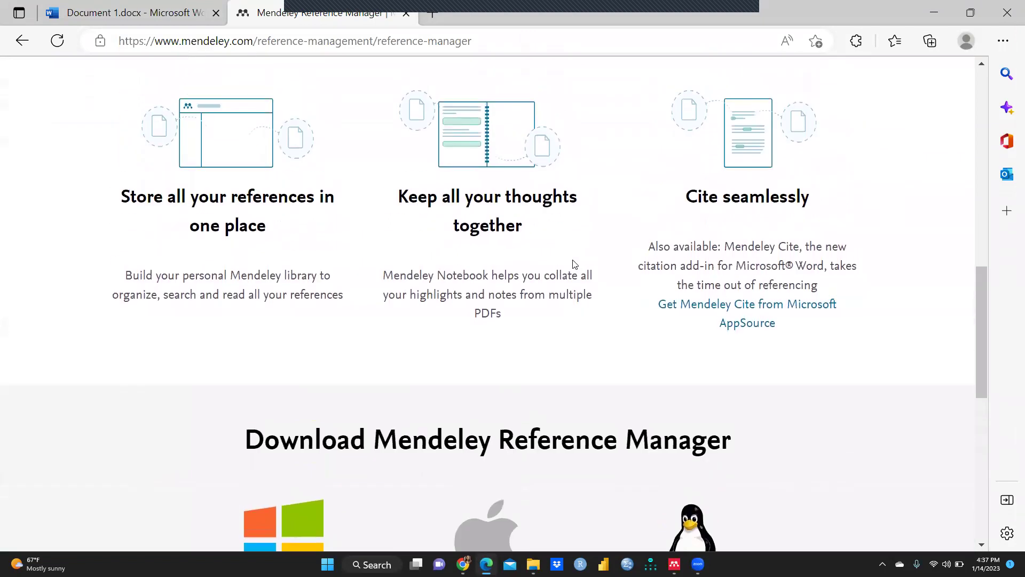
scroll(576, 274, "up", 5)
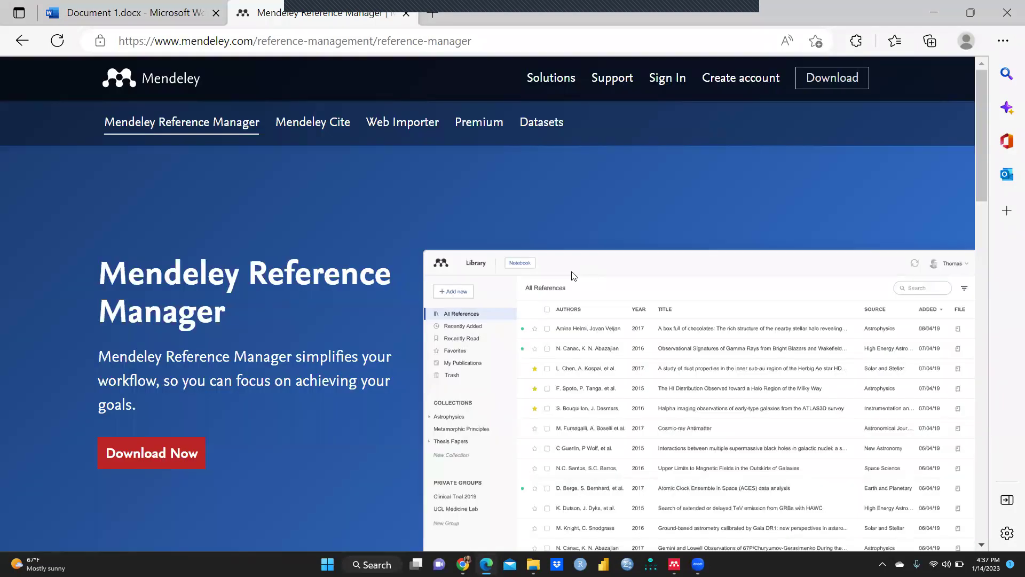
left_click(720, 82)
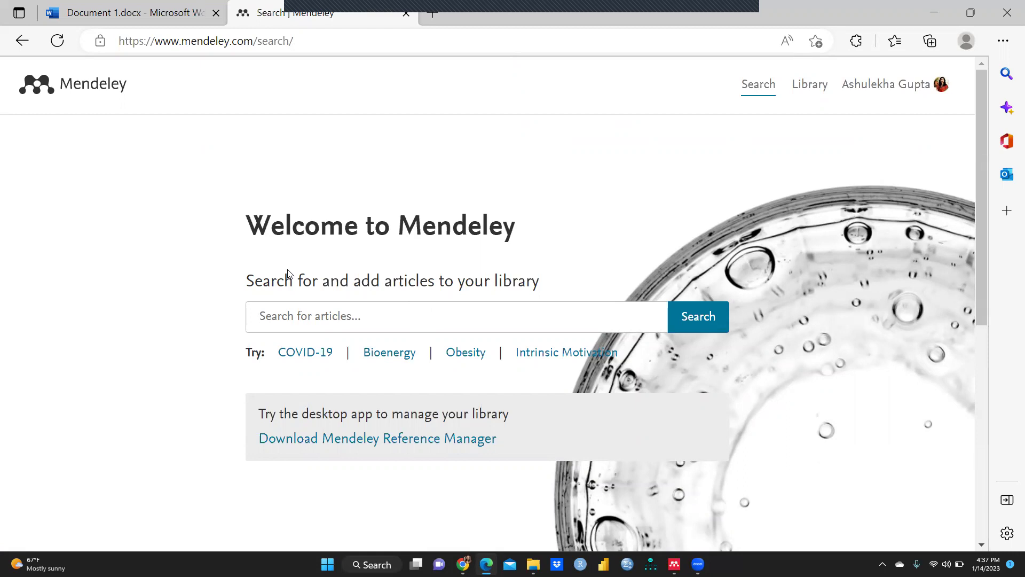
Search for the account owner's name as author and scroll through the four results.
type("Ashu")
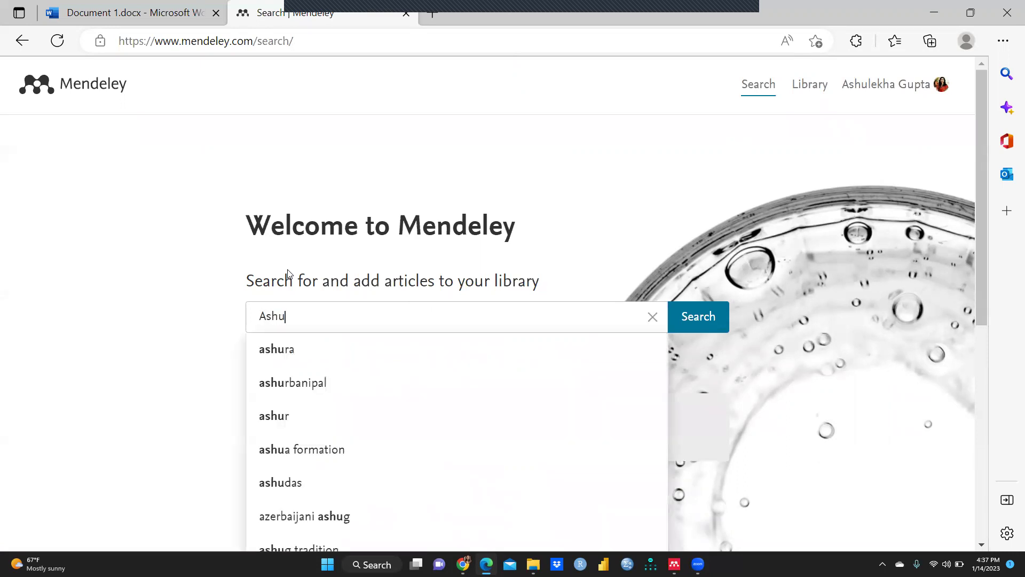
type("lekha ")
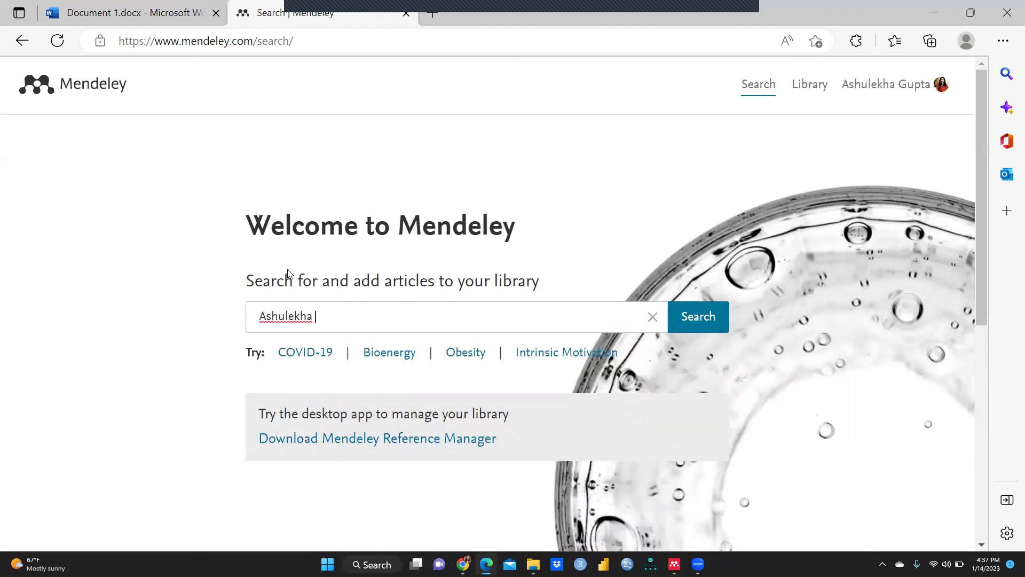
type("Gupta")
left_click(709, 318)
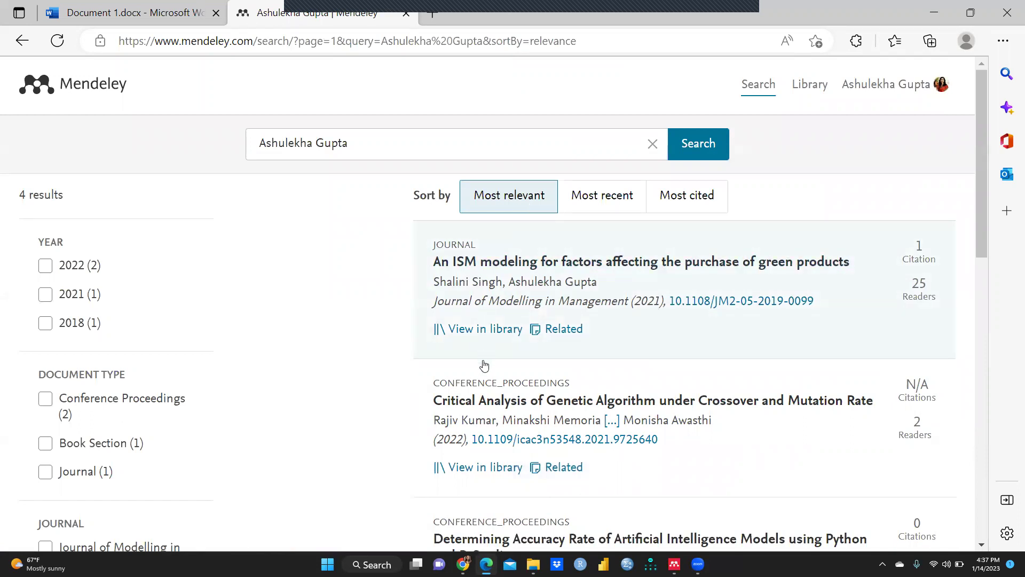
scroll(671, 432, "down", 3)
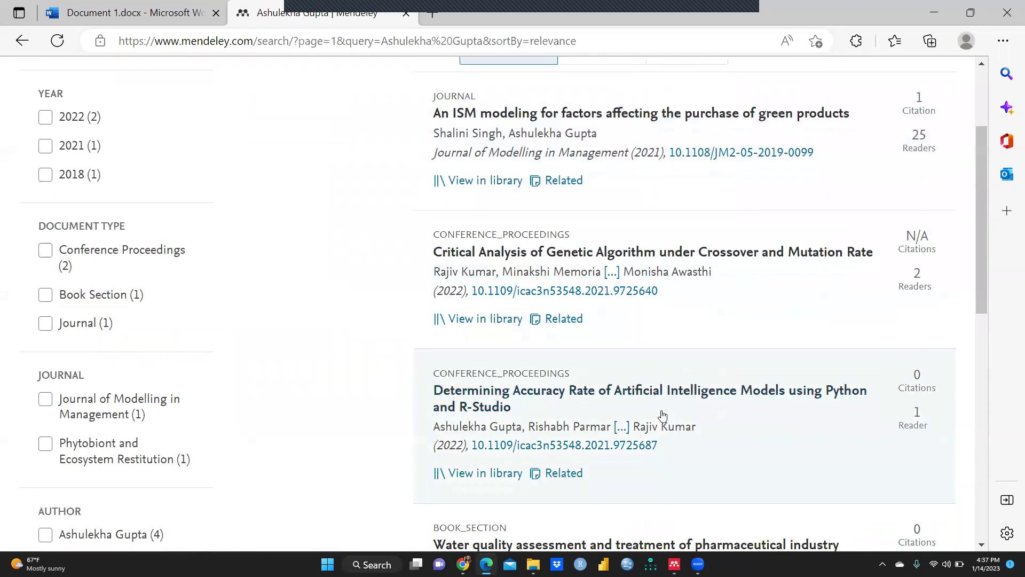
scroll(593, 365, "down", 4)
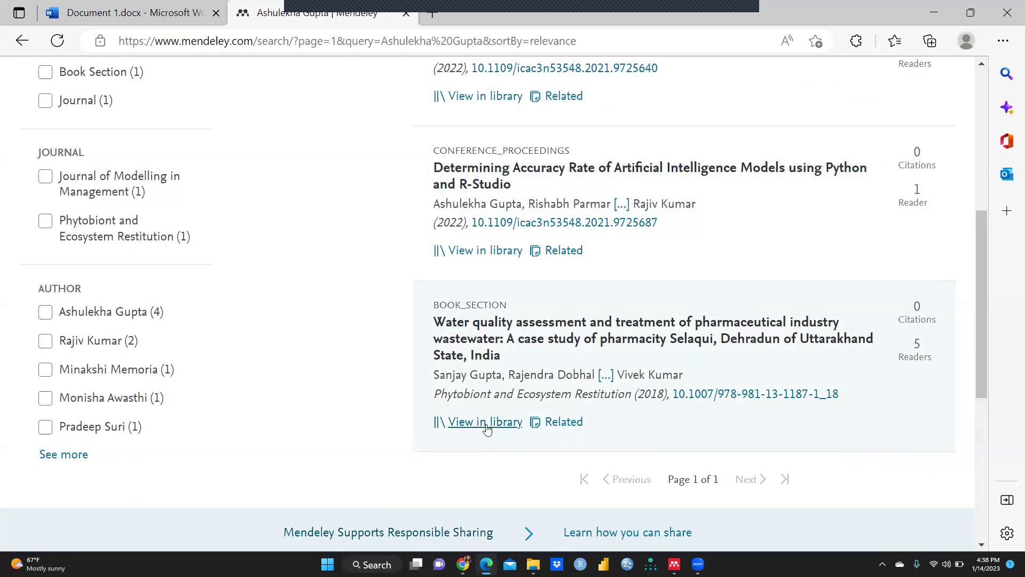
Open the personal library, check Circular Economy's Add new options, then view the Accident collection.
left_click(486, 423)
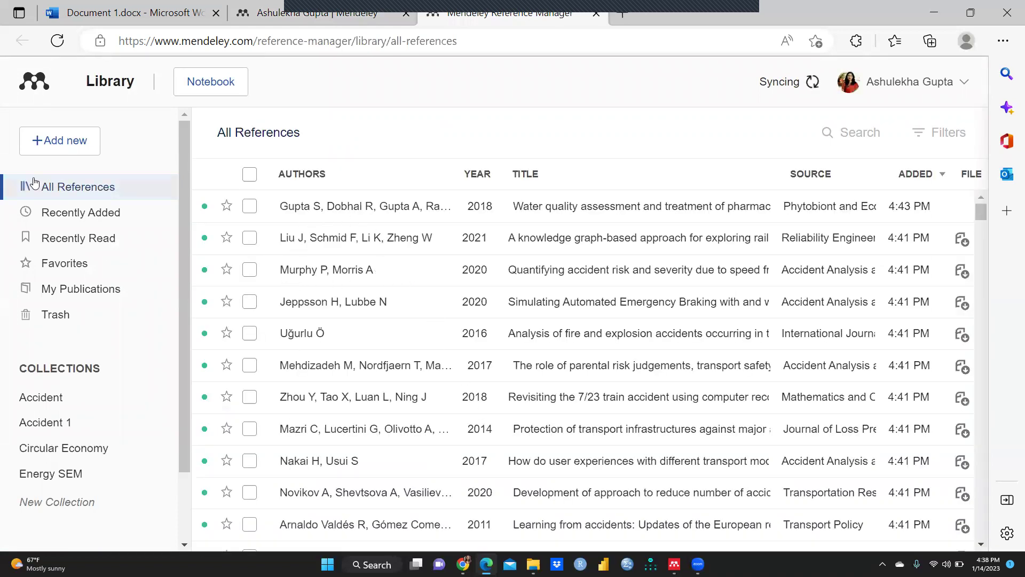
left_click(33, 457)
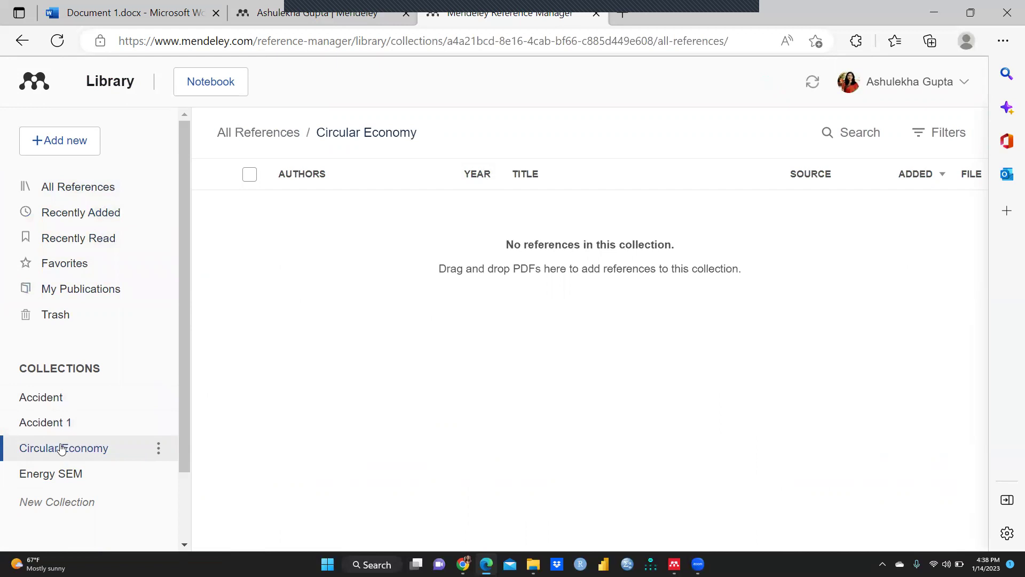
left_click(55, 142)
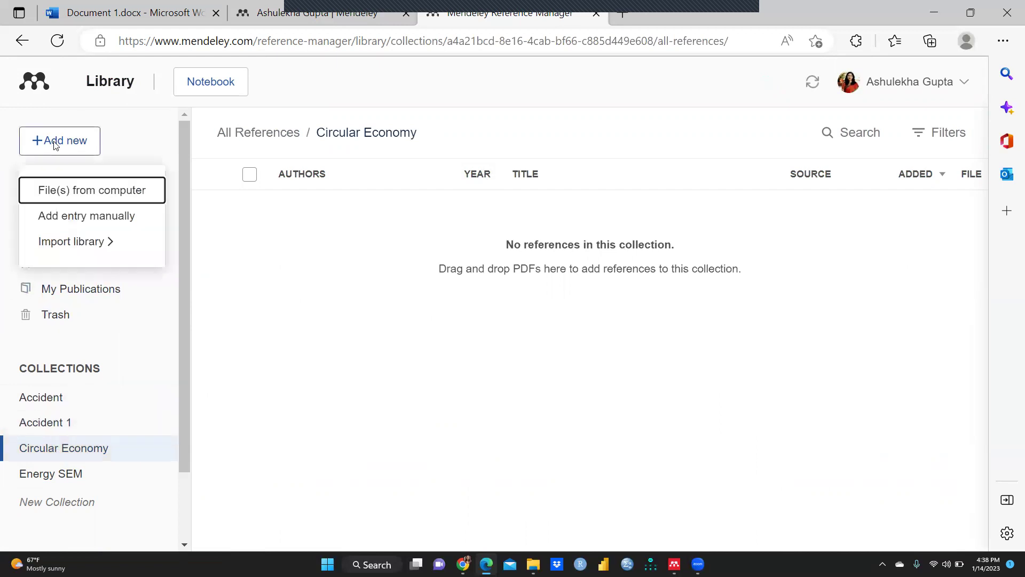
mouse_move(64, 242)
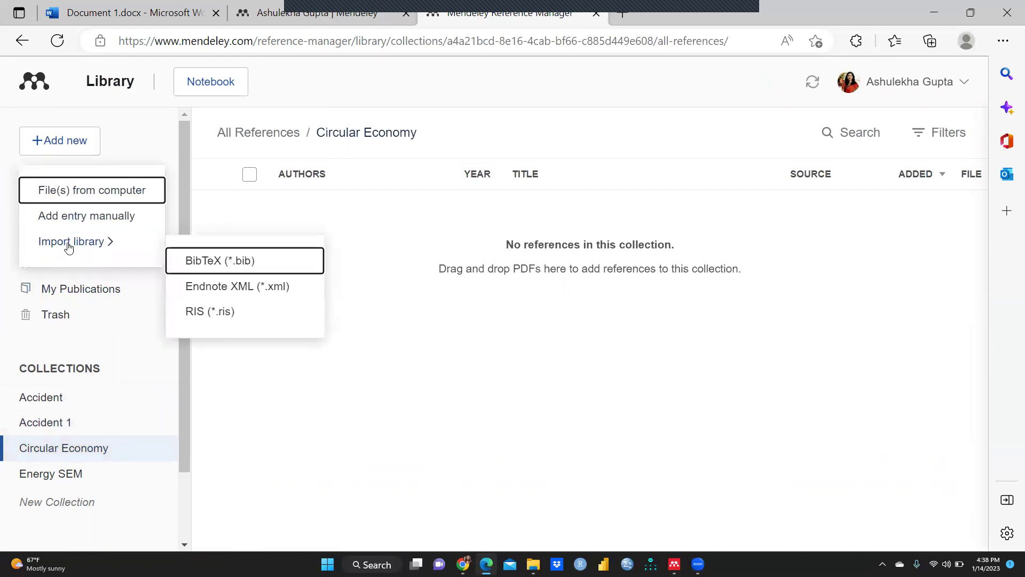
left_click(65, 230)
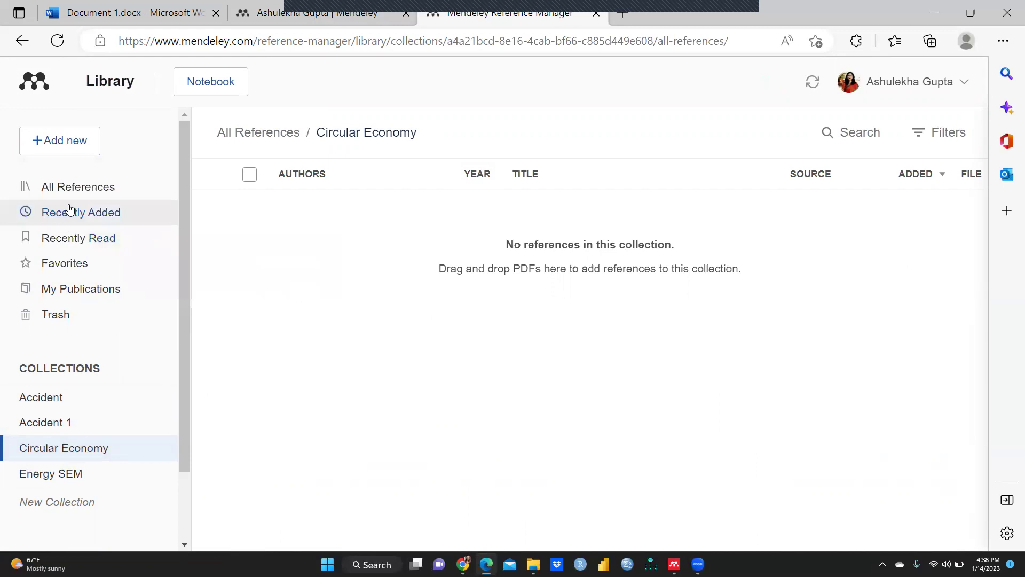
left_click(52, 144)
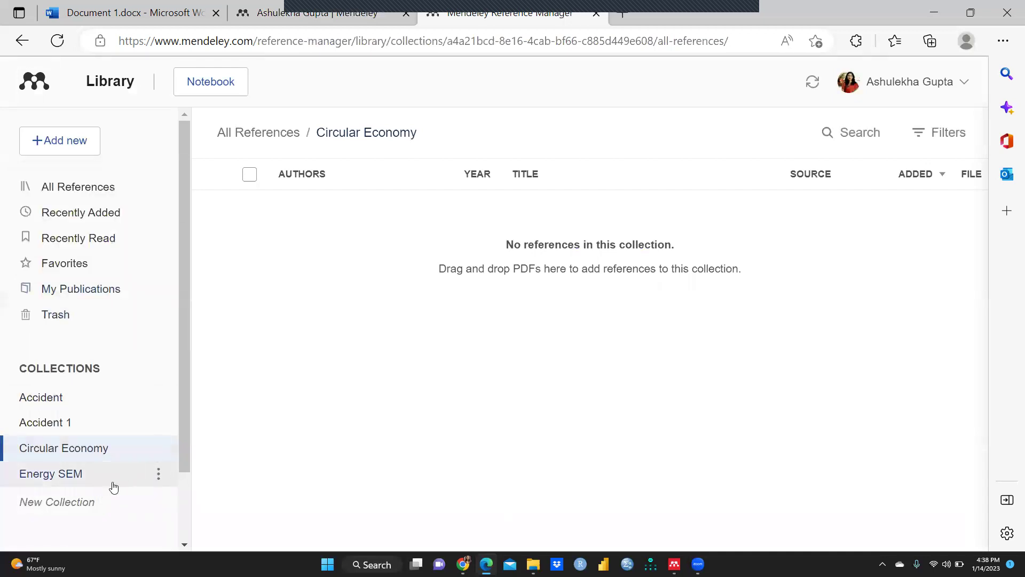
left_click(51, 401)
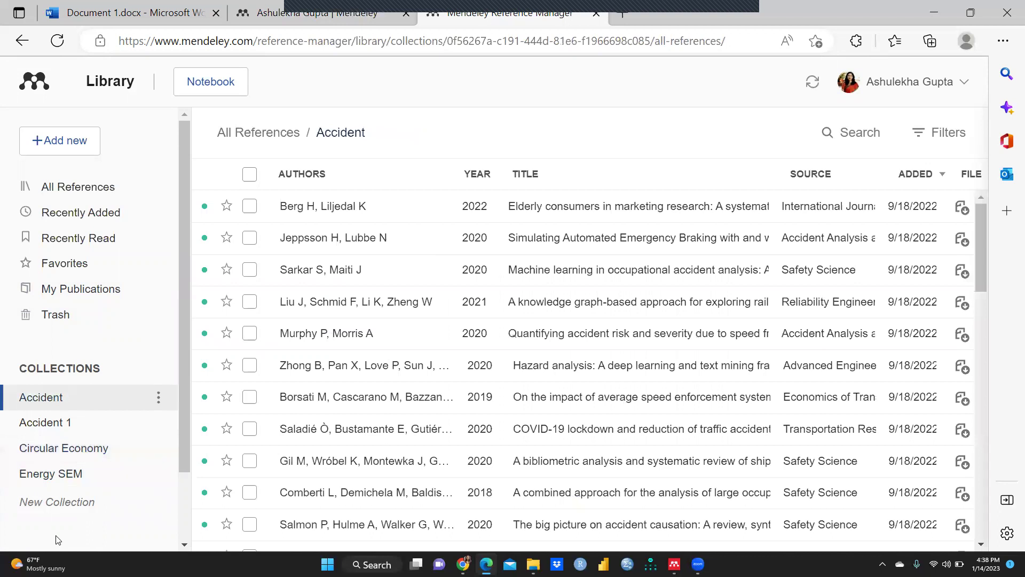
scroll(126, 470, "down", 2)
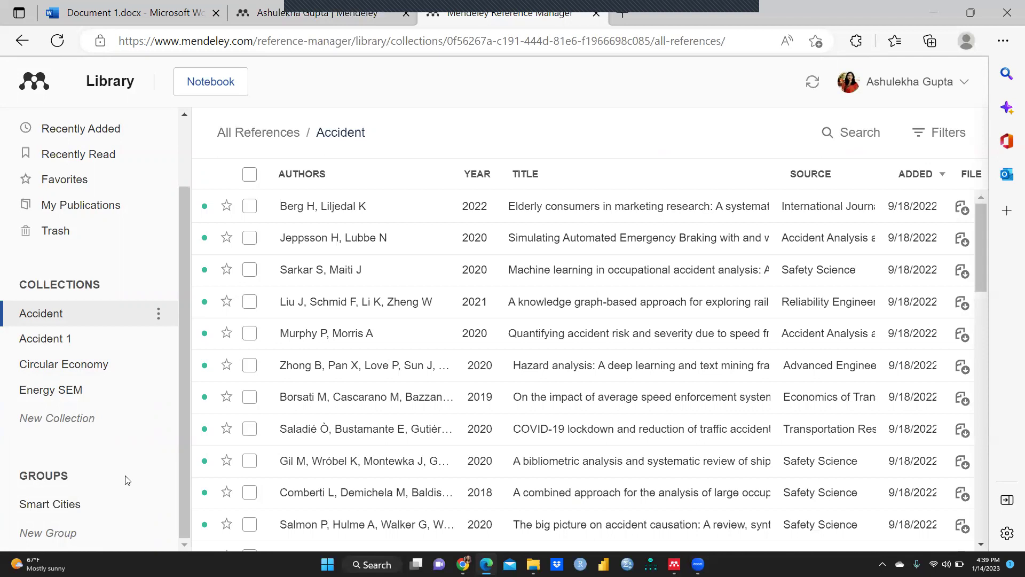
Create a private group named 'Industry 4.0' and open its empty reference list.
left_click(63, 532)
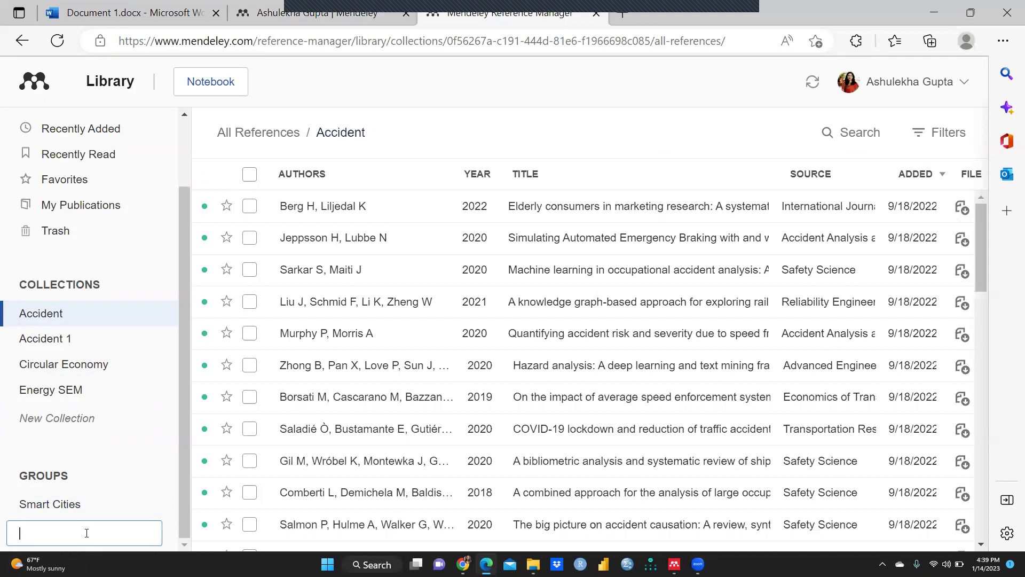
type("Industry 4.0")
key("Return")
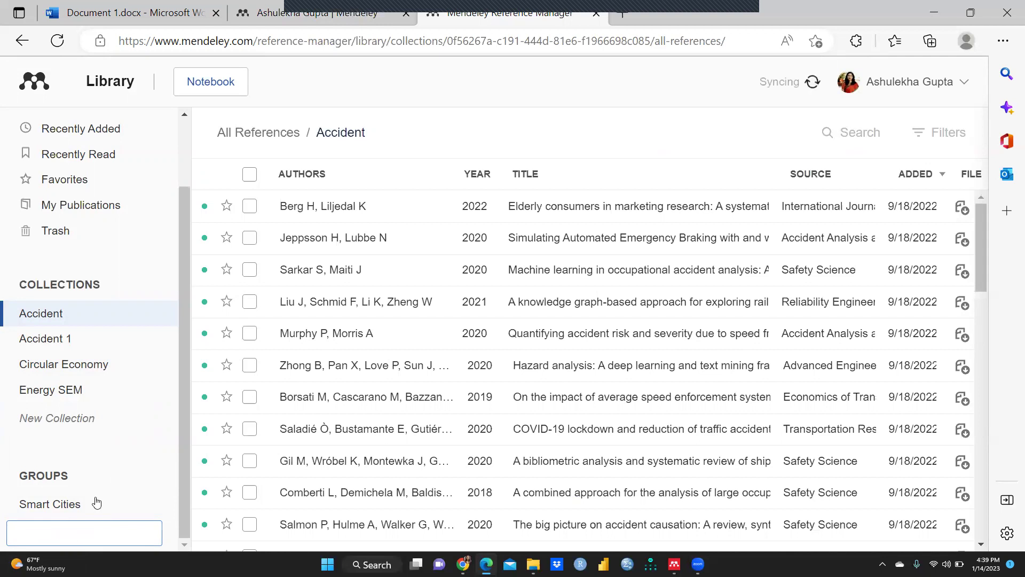
scroll(139, 510, "down", 1)
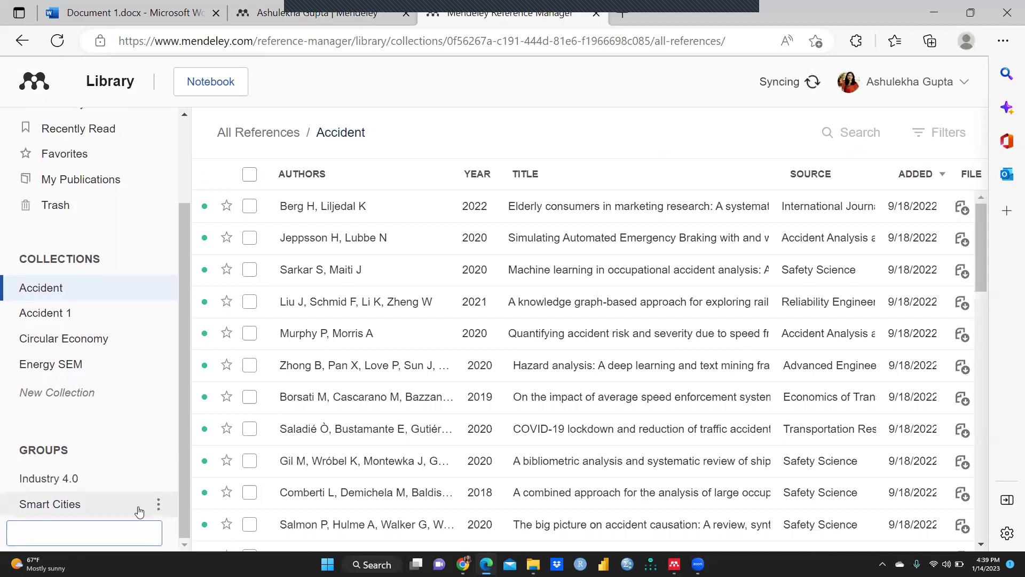
double_click(48, 483)
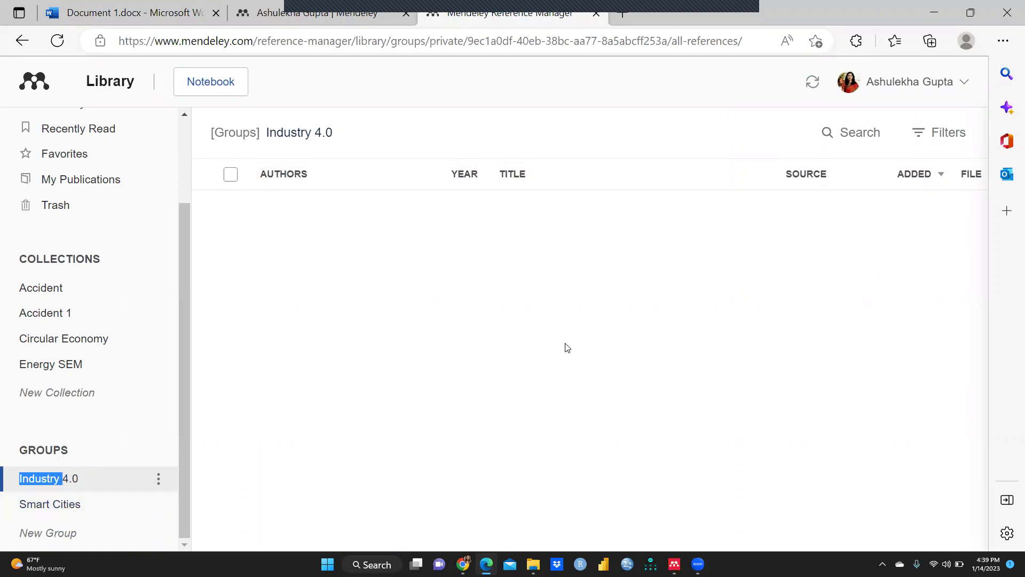
left_click(159, 481)
scroll(160, 480, "down", 1)
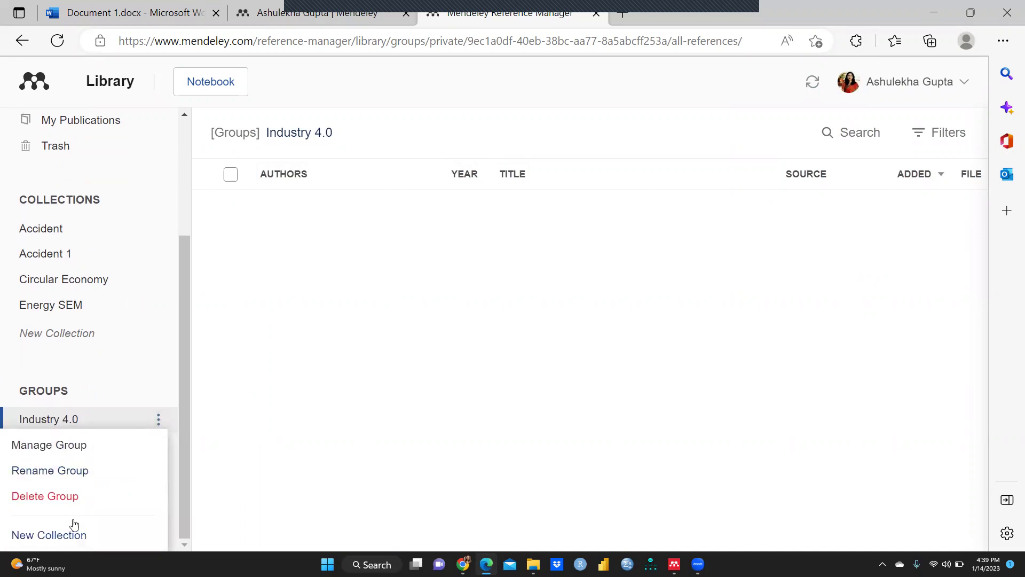
left_click(404, 380)
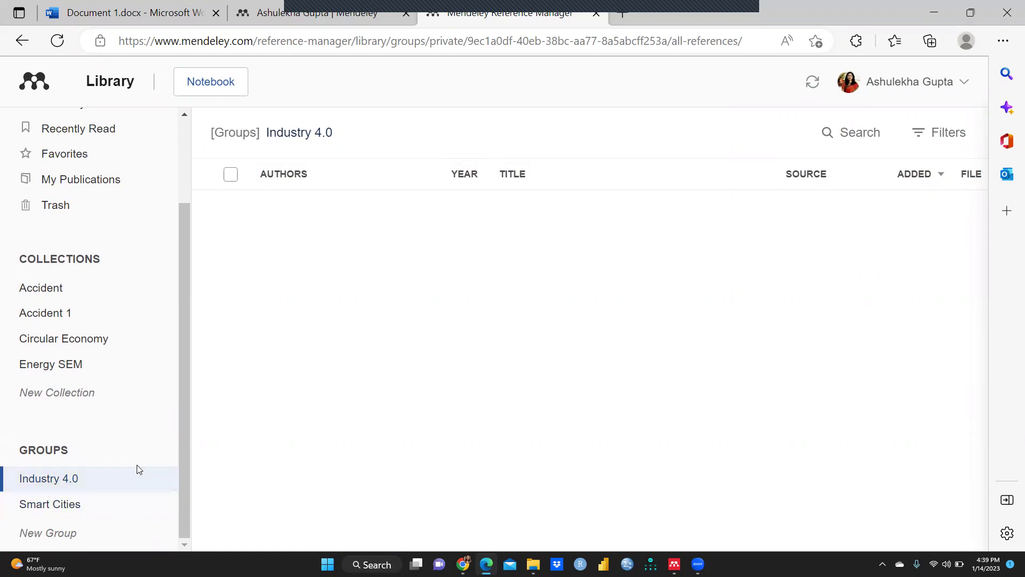
scroll(137, 469, "up", 2)
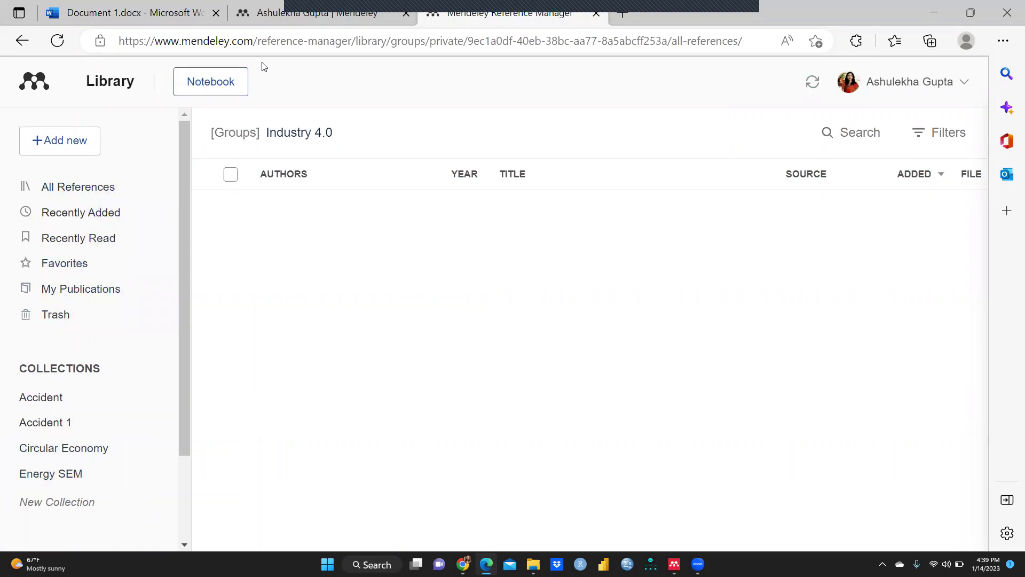
Open the Notebook panel and view Recently Added, then Recently Read references.
left_click(209, 85)
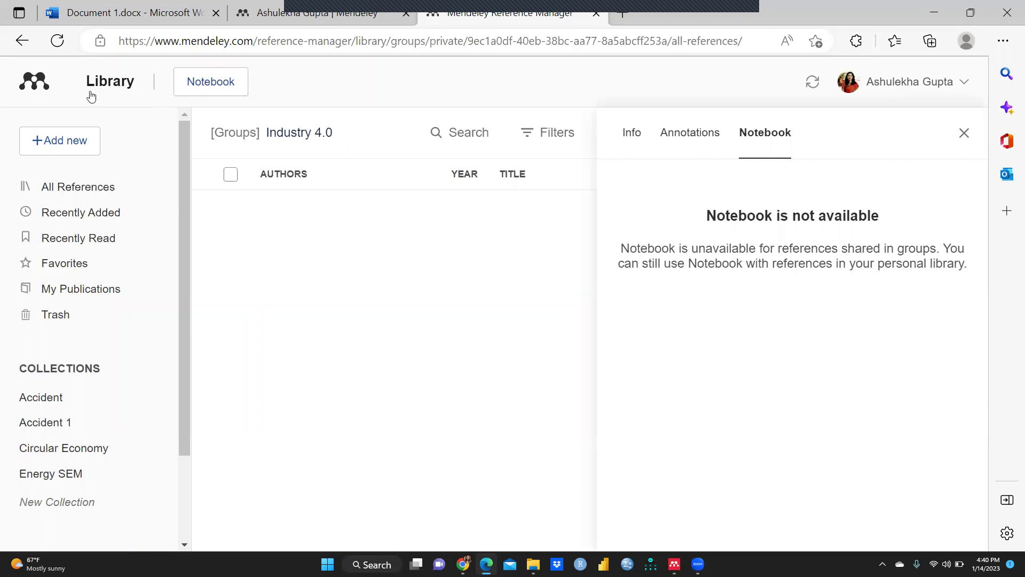
left_click(85, 214)
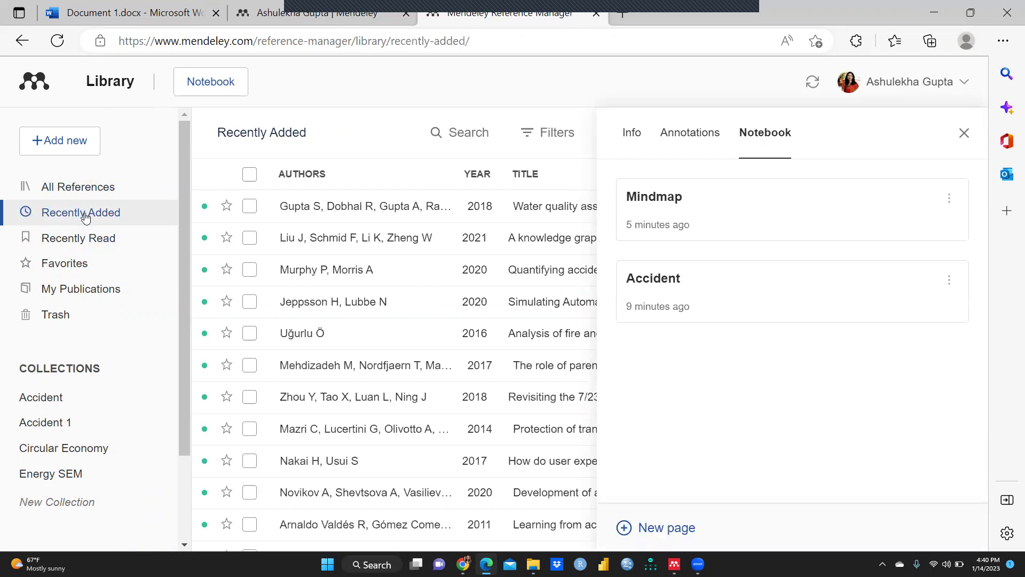
left_click(90, 240)
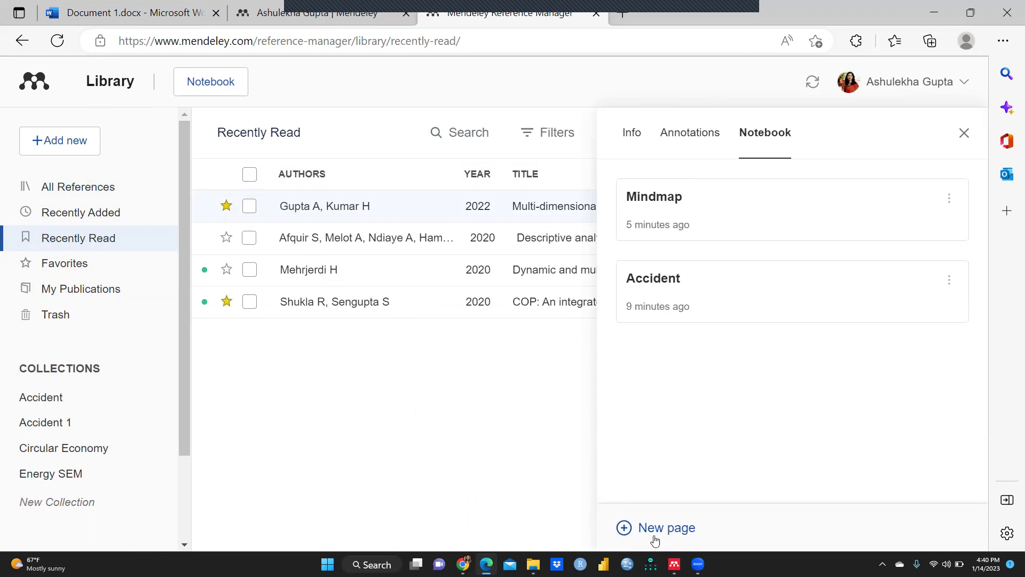
Start a new notebook page titled 'Smart Citites' and correct the spelling to 'Cities'.
left_click(623, 530)
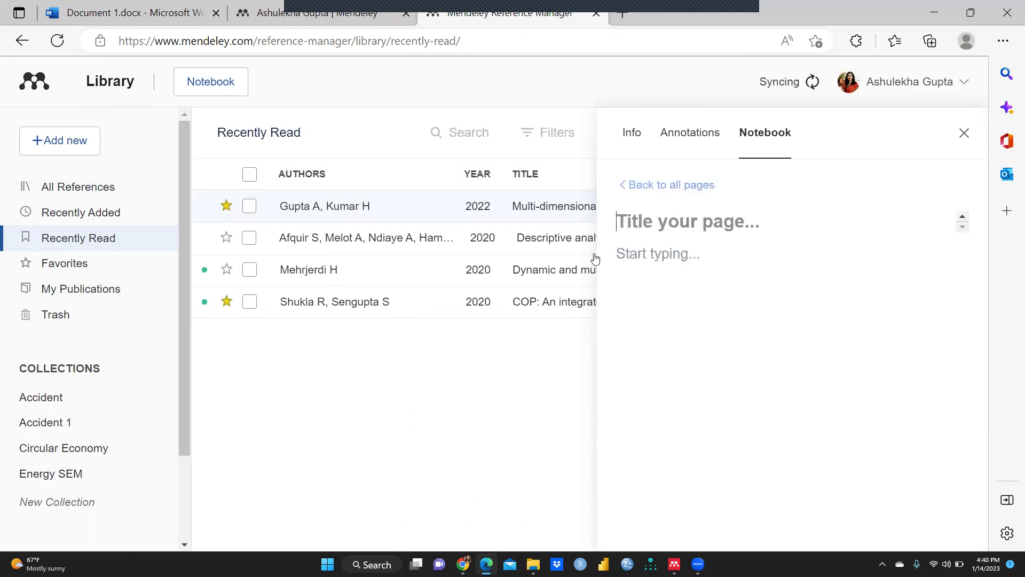
type("S")
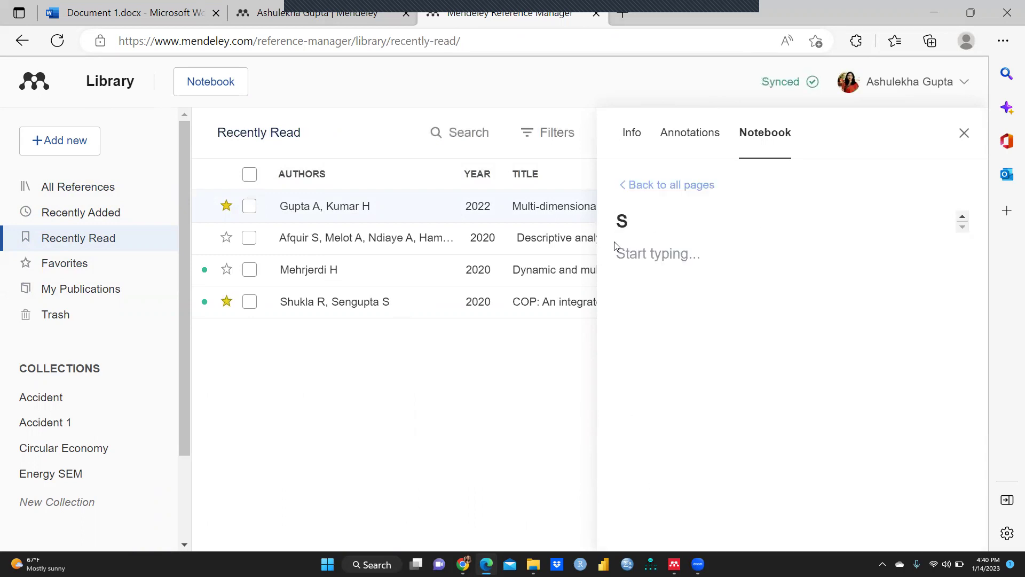
type("mart C")
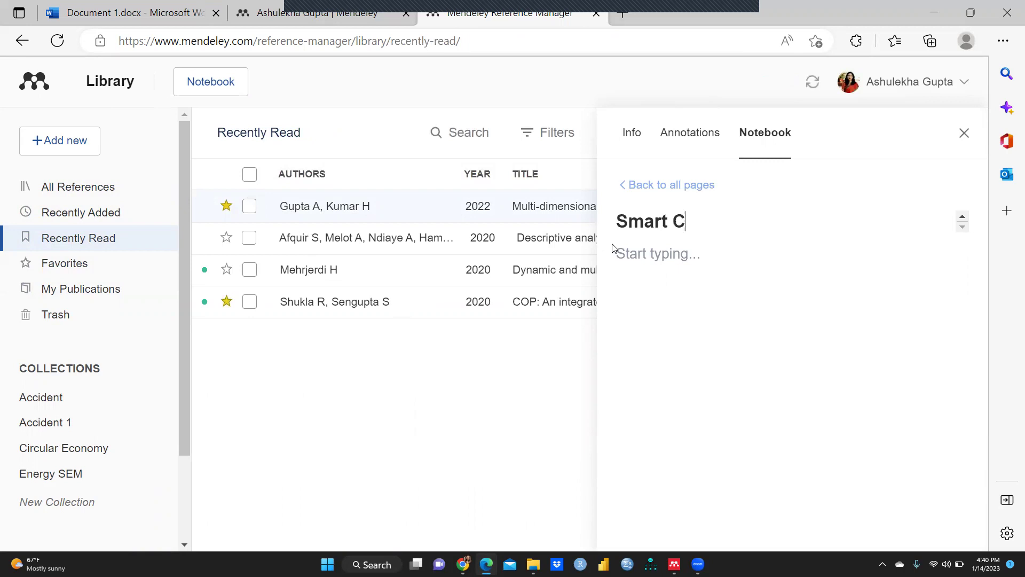
type("itites")
left_click(709, 228)
left_click(706, 288)
Check the reference's notes, reapply the 'Cities' correction, and return to all pages.
left_click(697, 137)
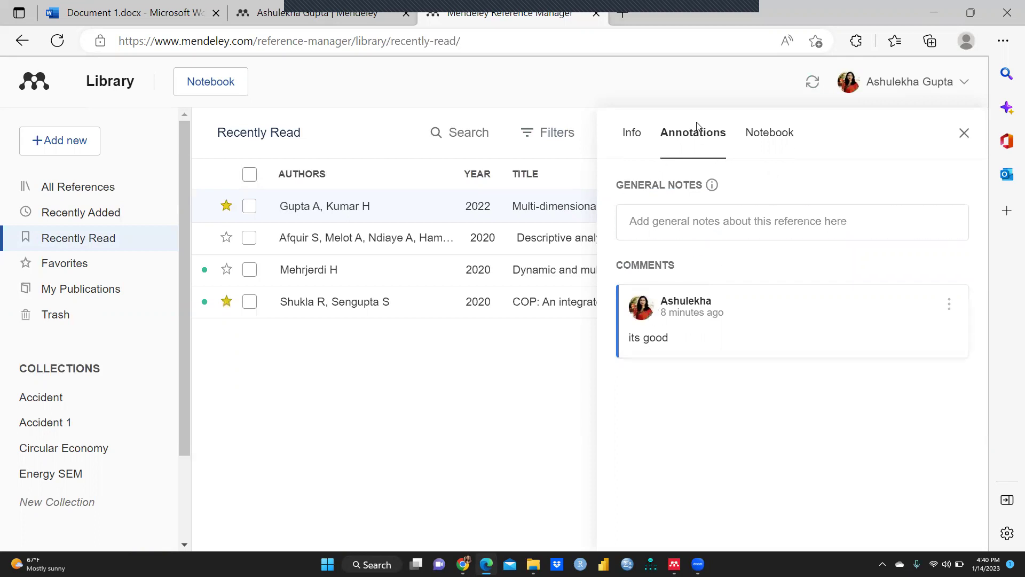
left_click(778, 133)
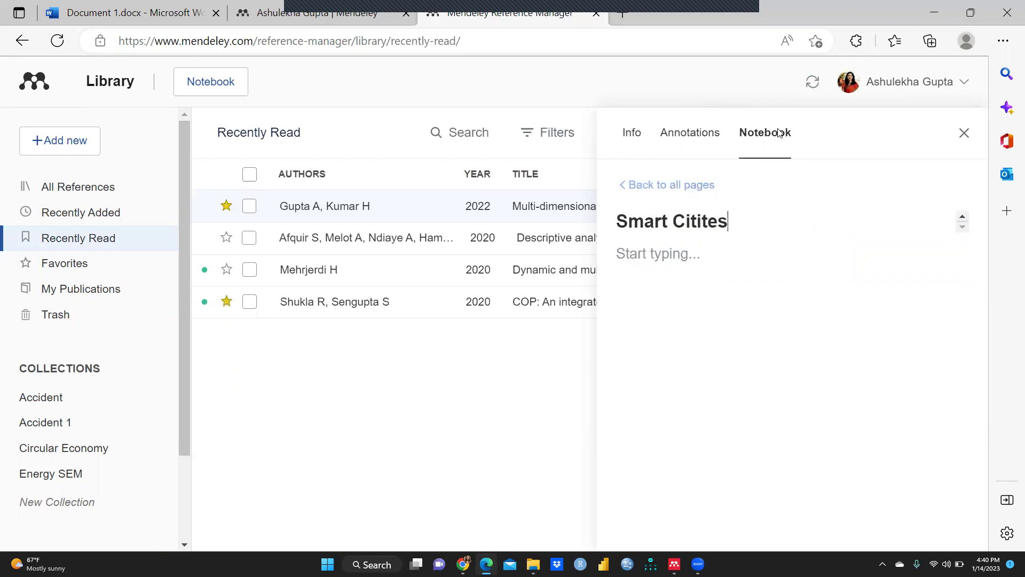
left_click(718, 221)
left_click(697, 289)
left_click(677, 185)
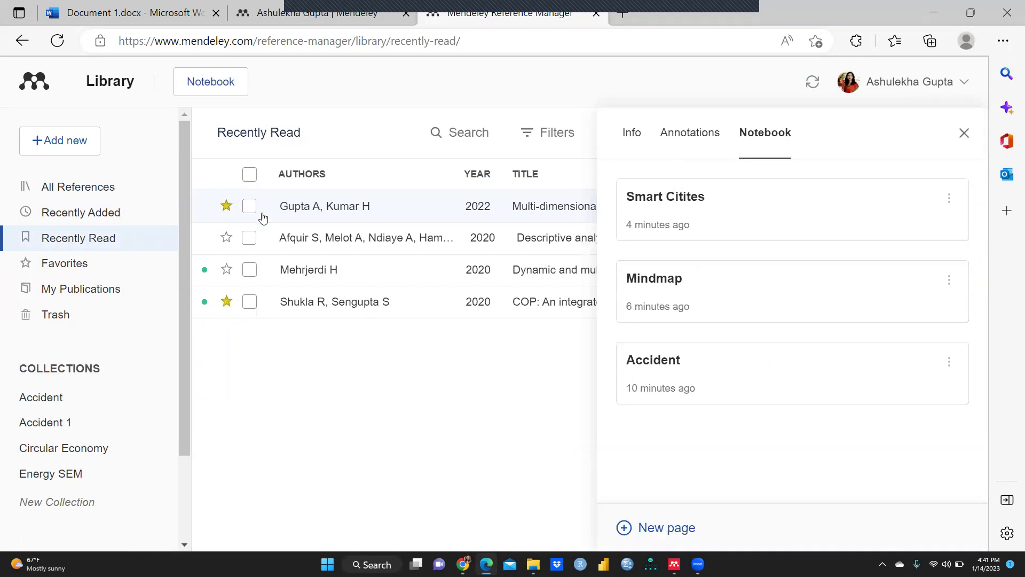
Open the Mindmap notebook page and load the 2022 electric vehicles mind map paper in the reader.
left_click(670, 291)
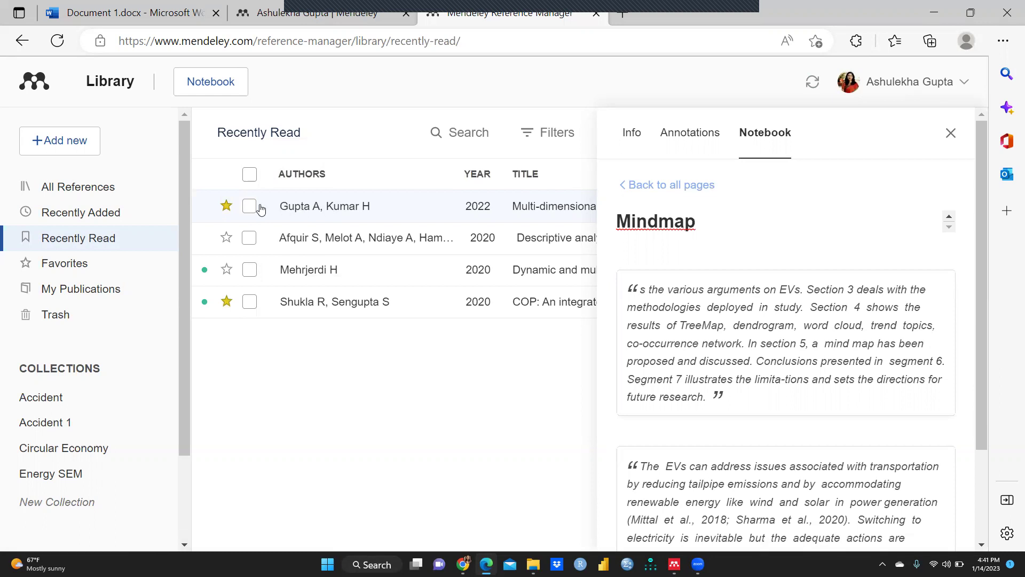
double_click(545, 210)
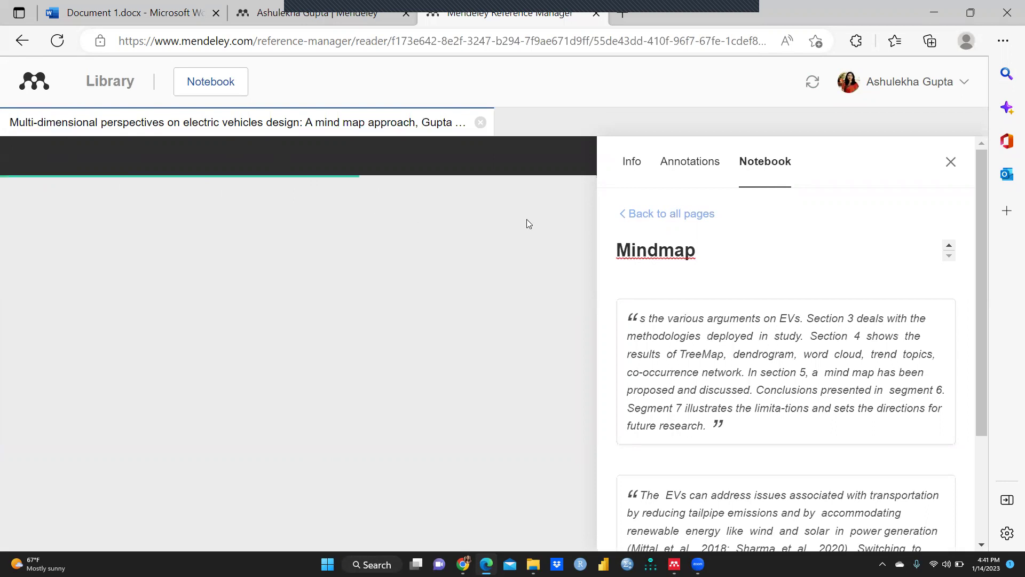
scroll(770, 368, "down", 3)
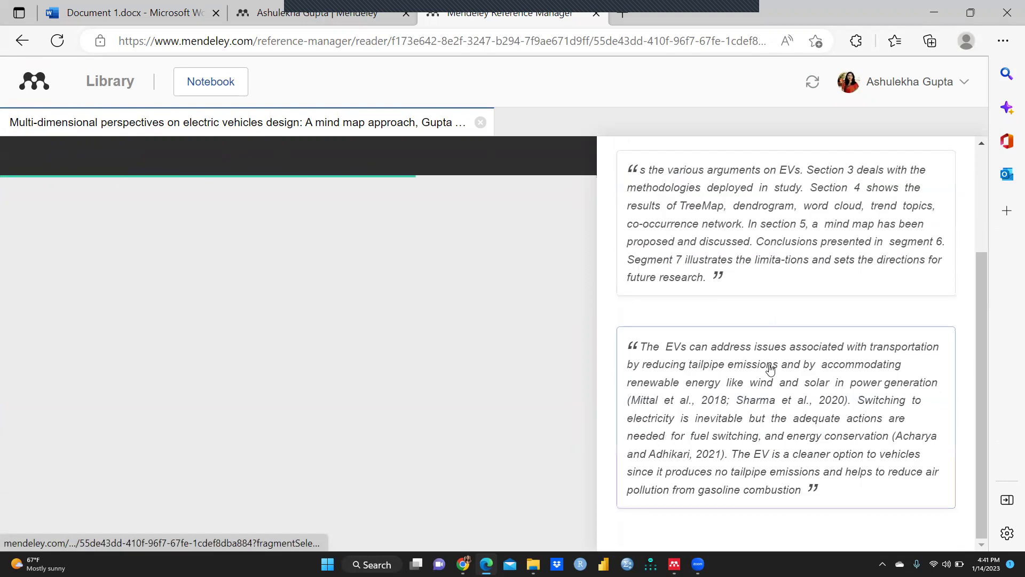
scroll(771, 369, "up", 3)
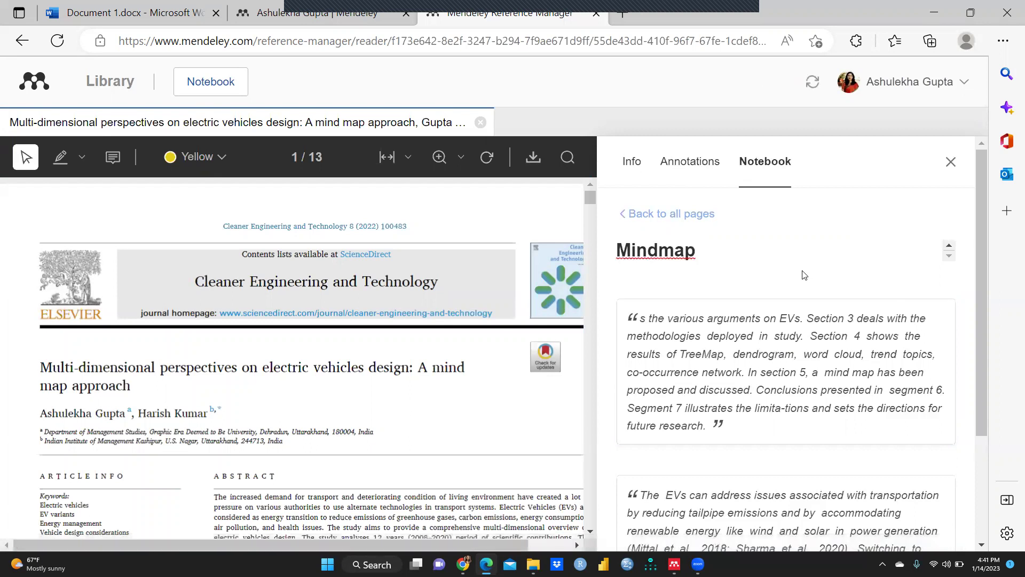
scroll(168, 383, "down", 2)
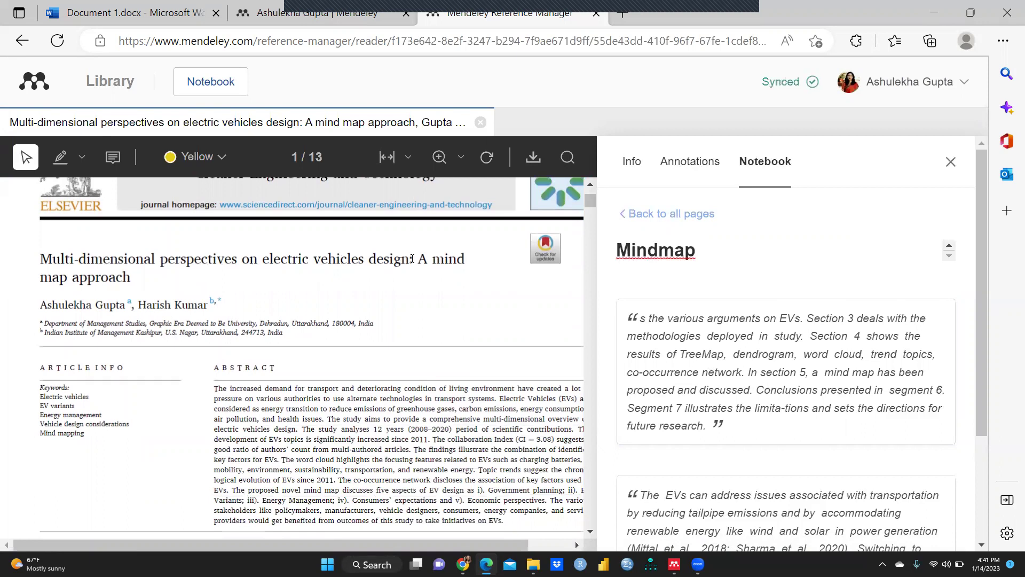
scroll(388, 379, "up", 2)
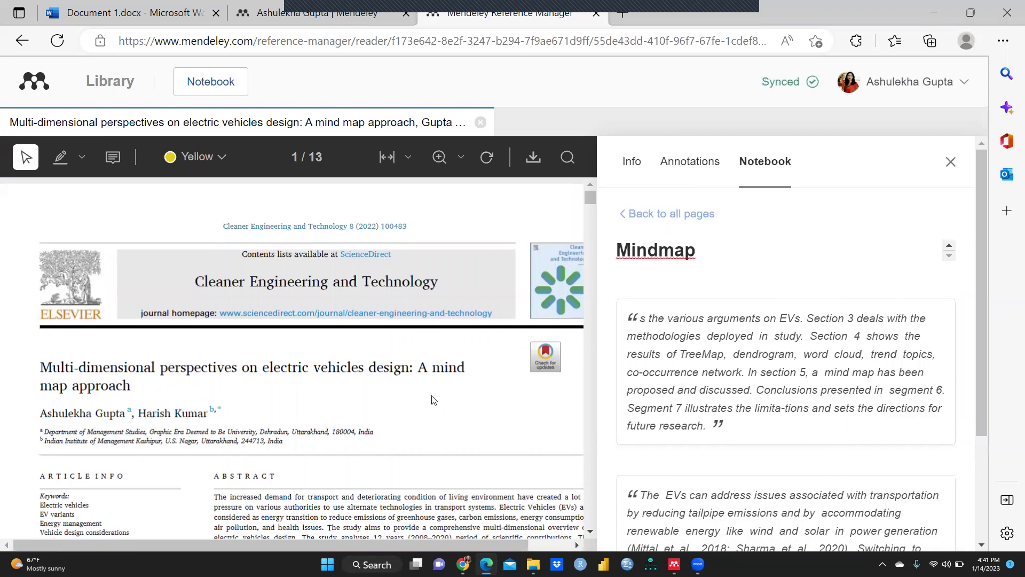
scroll(404, 382, "down", 4)
scroll(393, 422, "down", 3)
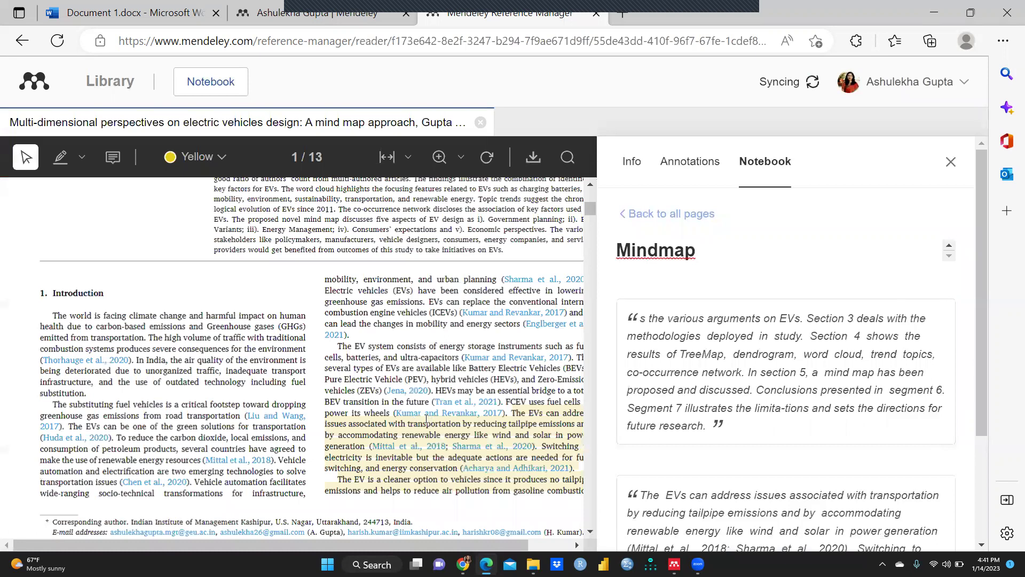
scroll(427, 420, "up", 1)
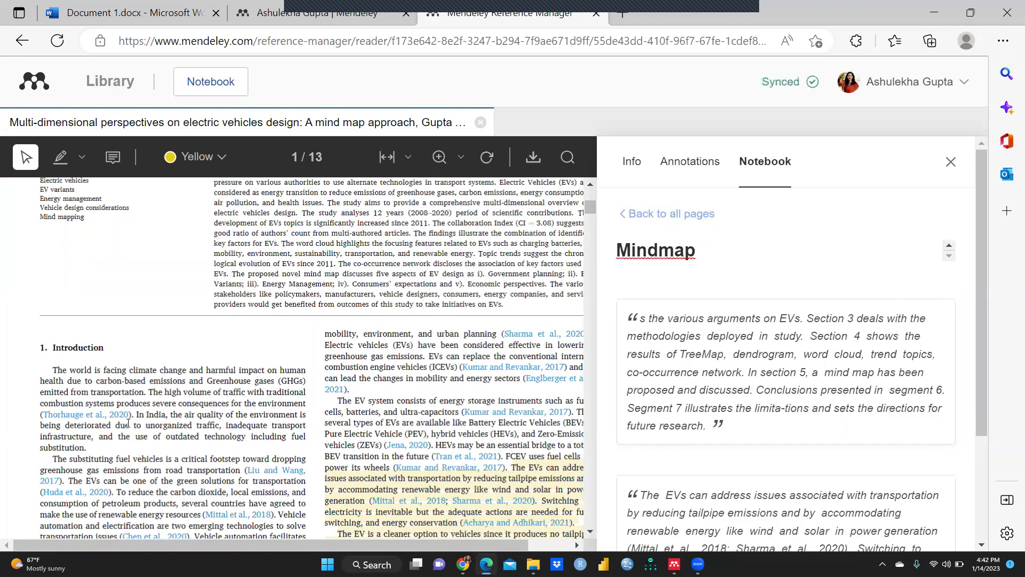
scroll(127, 423, "down", 1)
Attach a sticky note reading 'I will use this paragraph in Introduction' to the substituting fuel vehicles passage.
left_click_drag(166, 409, 295, 487)
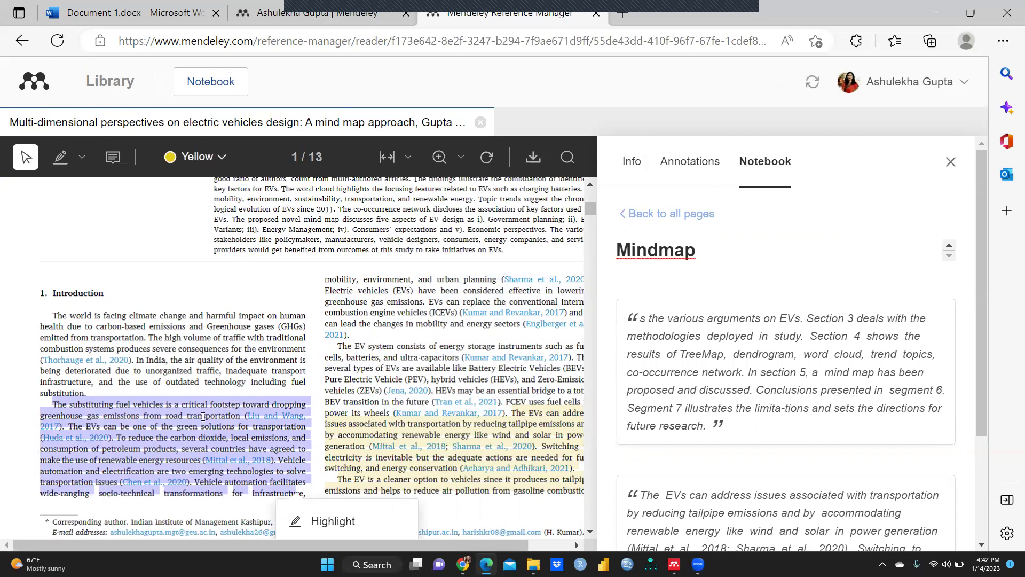
left_click(191, 413)
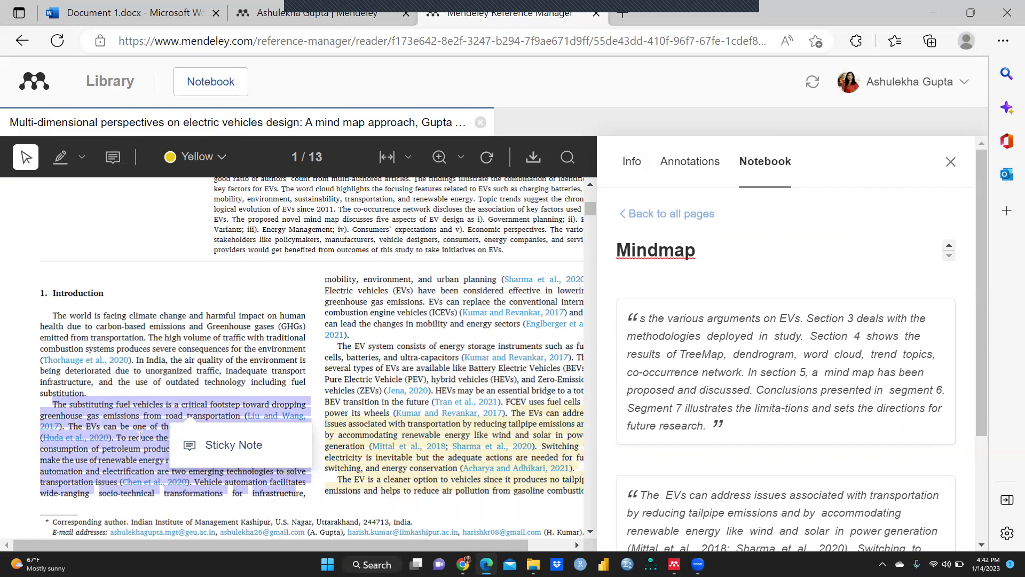
left_click(216, 450)
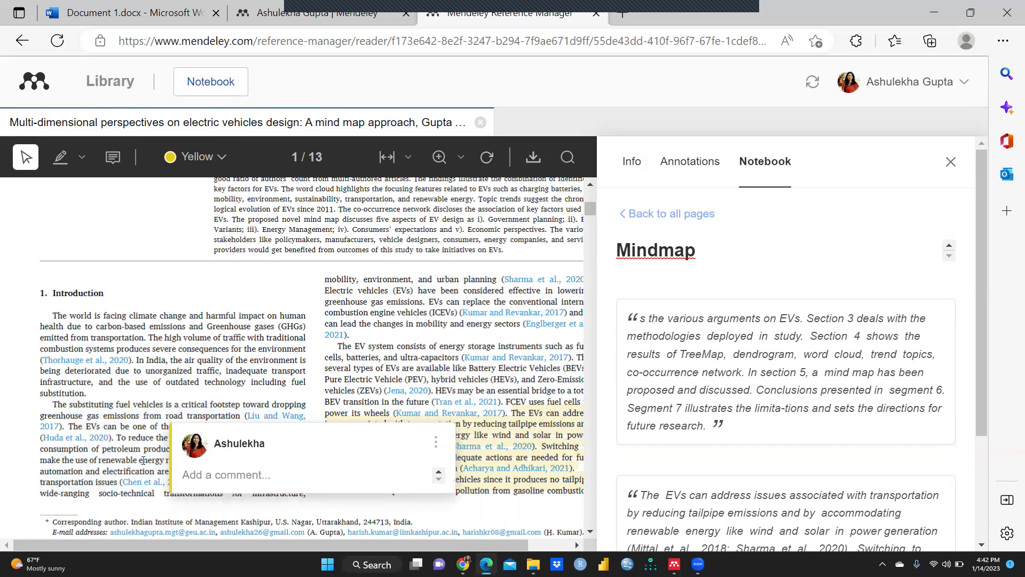
type("i w")
key("BackSpace")
type("I will use this para")
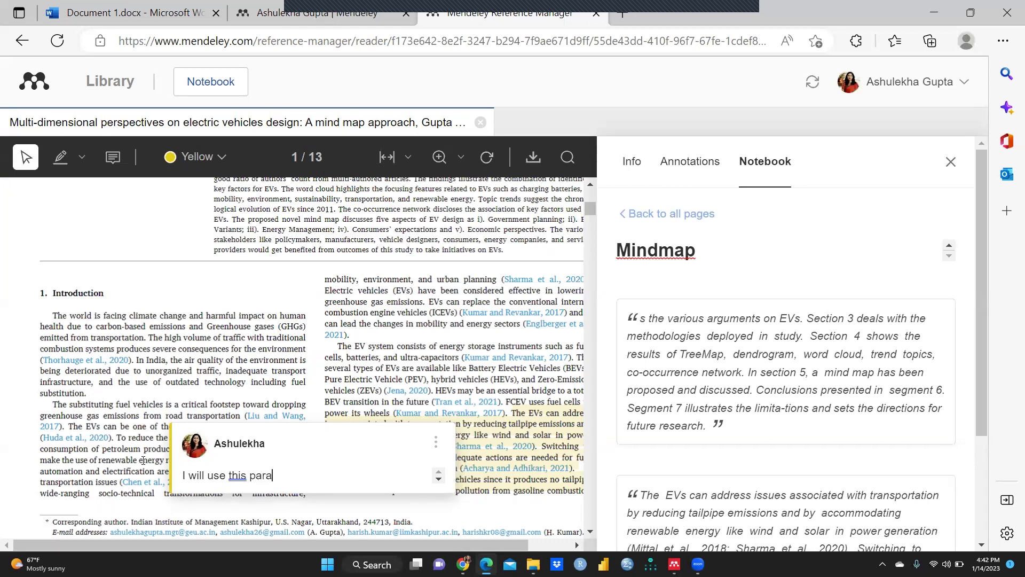
type("graph in Introduct")
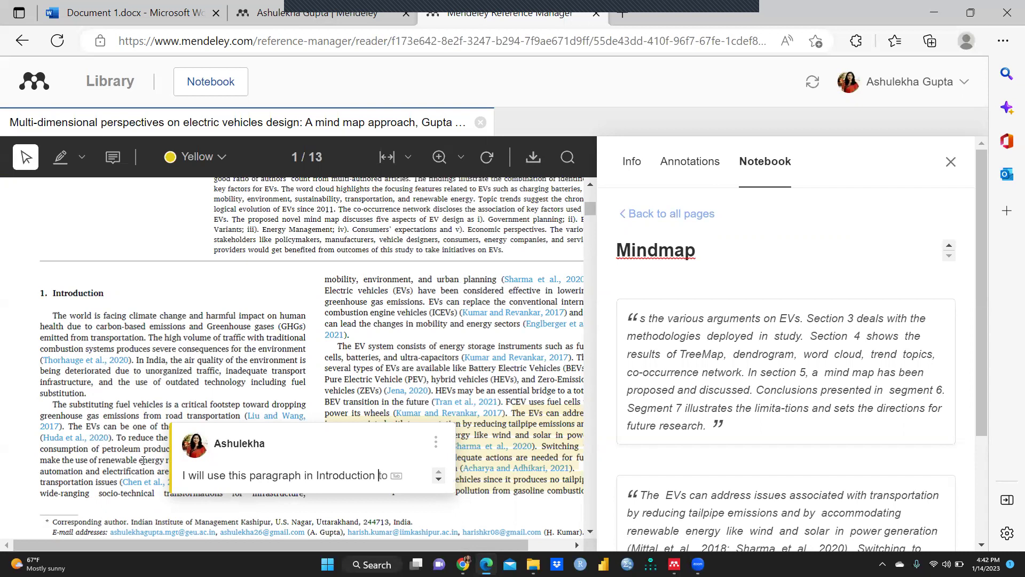
type("ion")
key("Return")
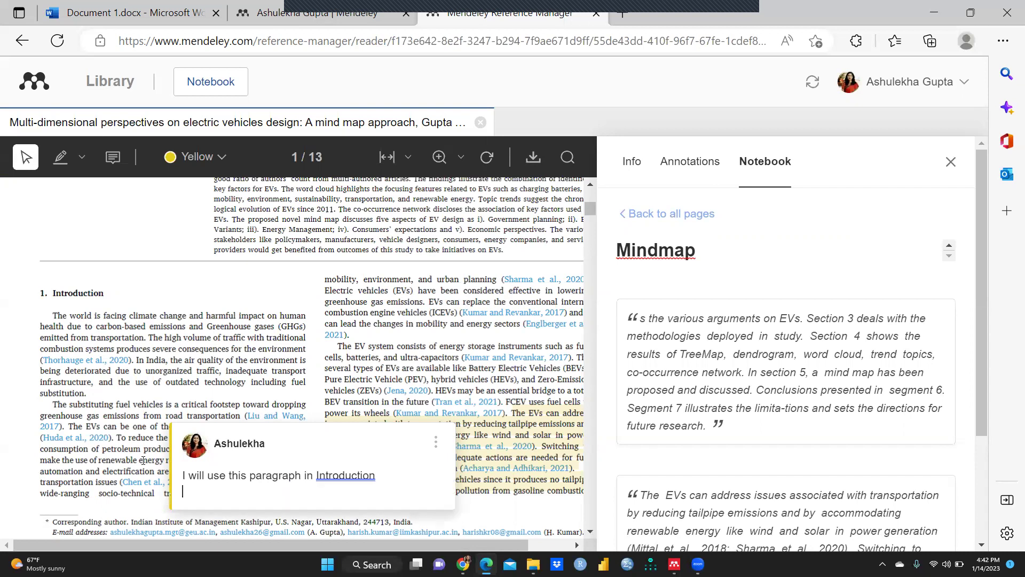
left_click(336, 476)
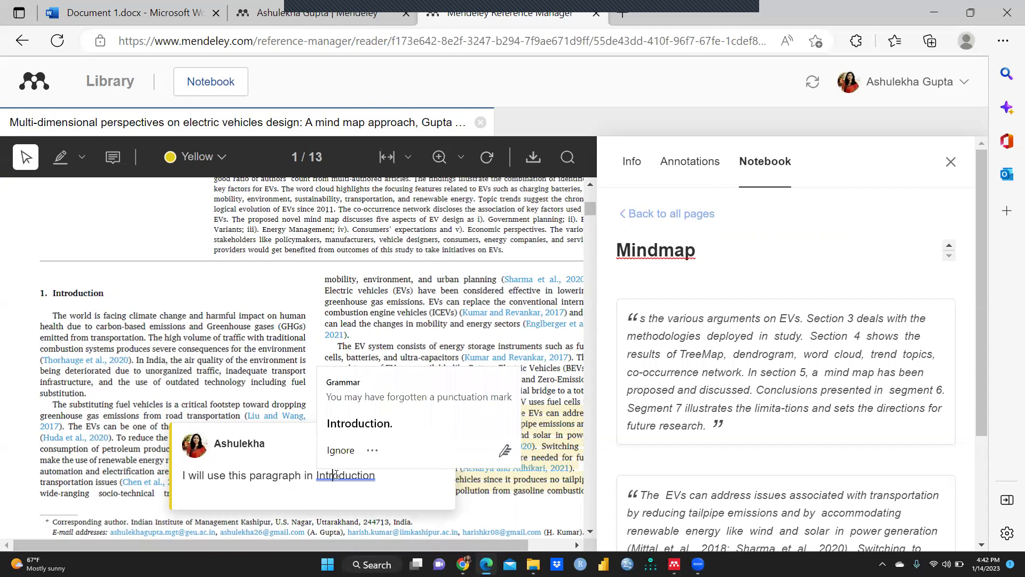
left_click(353, 424)
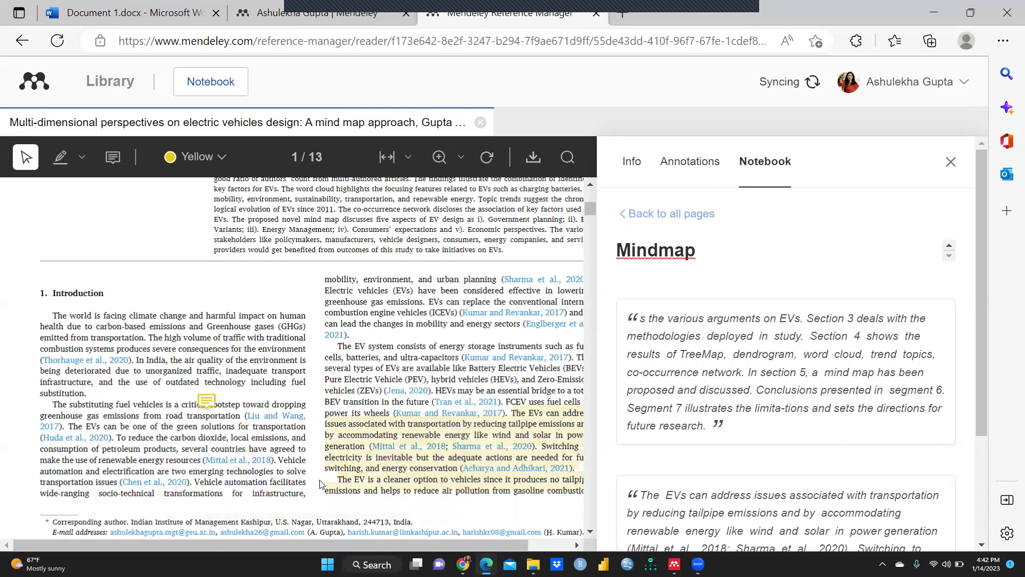
Reopen the sticky note on the passage to confirm its comment was saved.
scroll(694, 344, "down", 3)
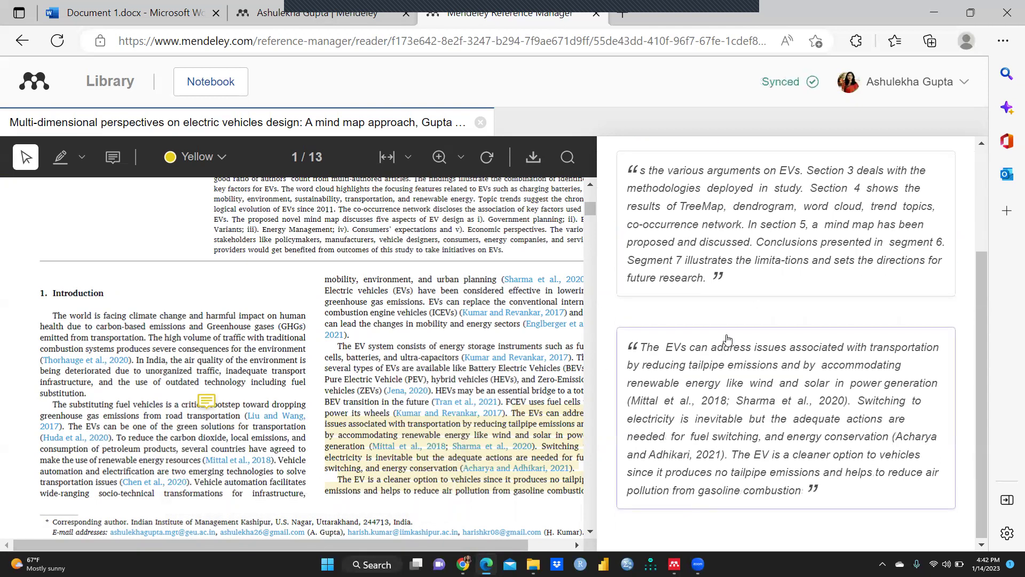
scroll(730, 350, "up", 3)
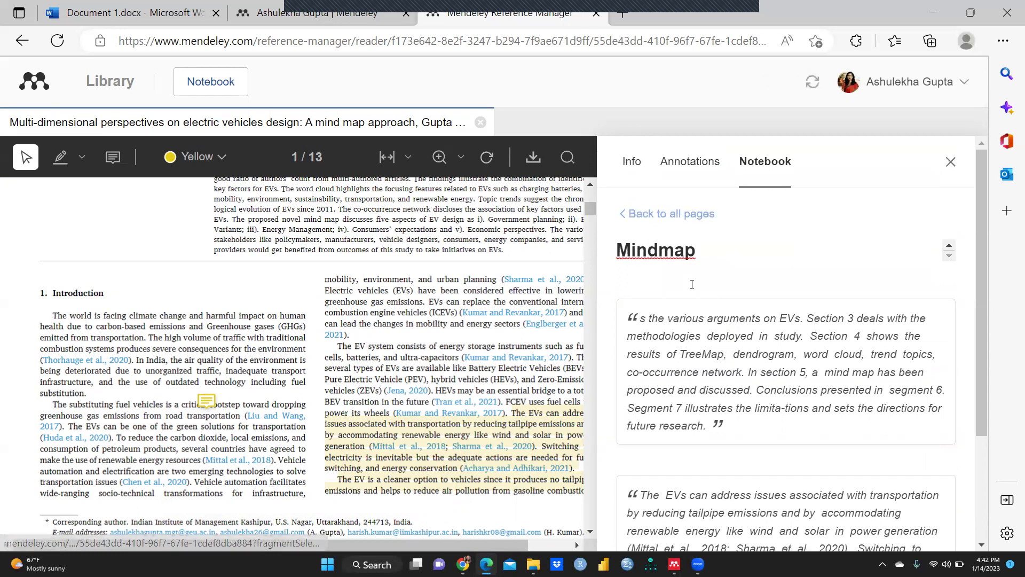
scroll(614, 274, "down", 3)
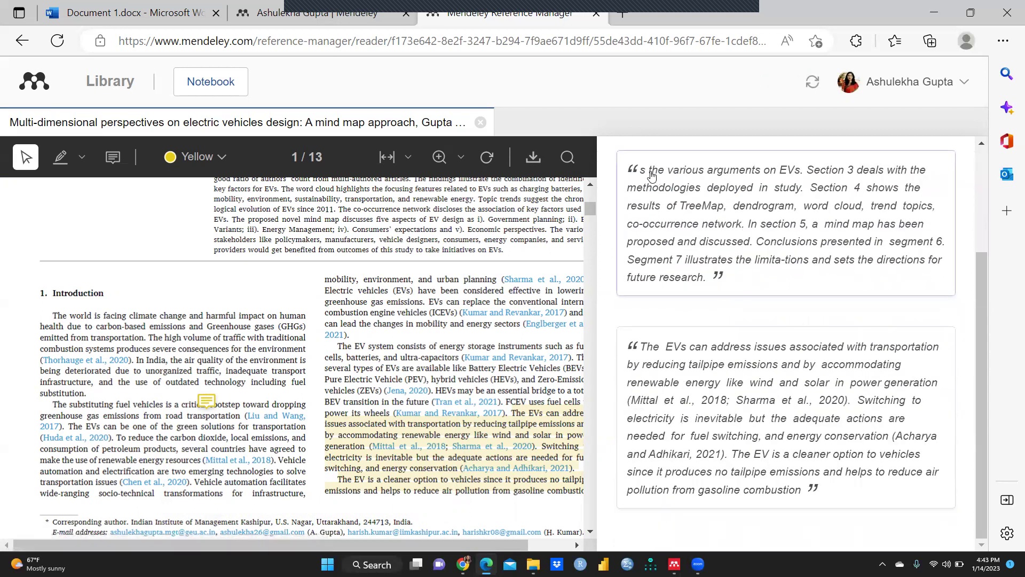
scroll(640, 224, "up", 3)
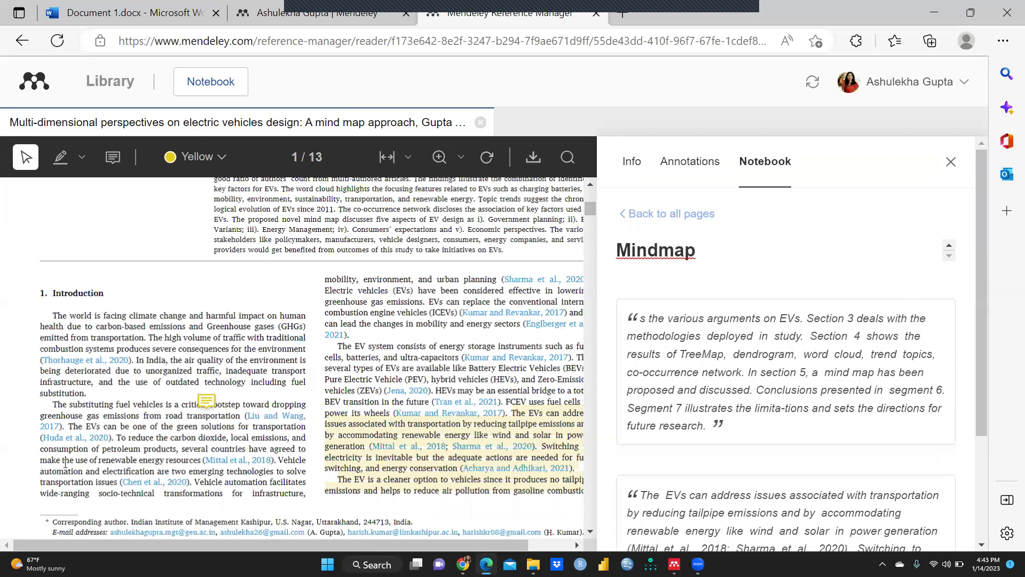
left_click_drag(59, 408, 168, 450)
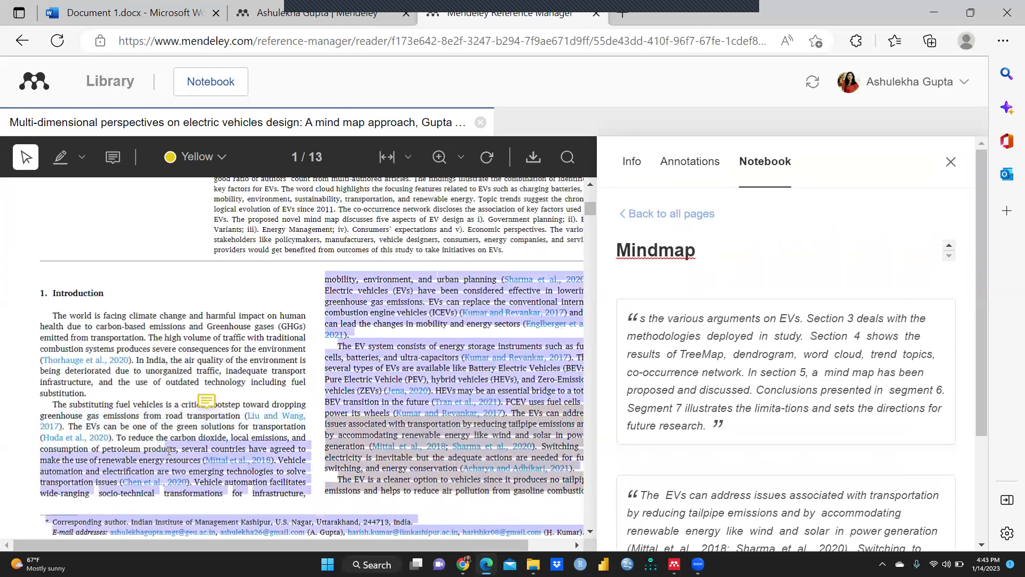
left_click(149, 434)
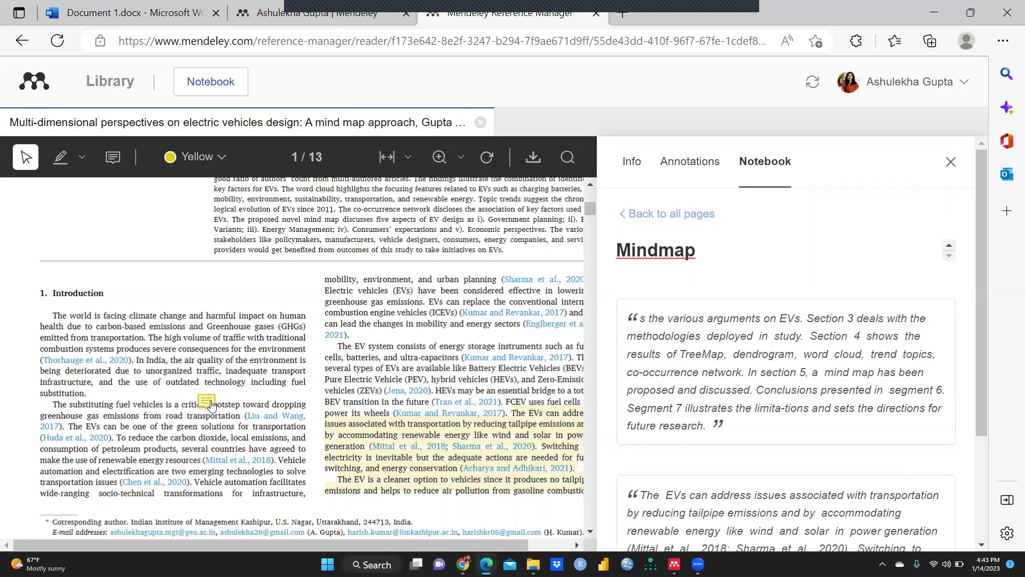
left_click(212, 406)
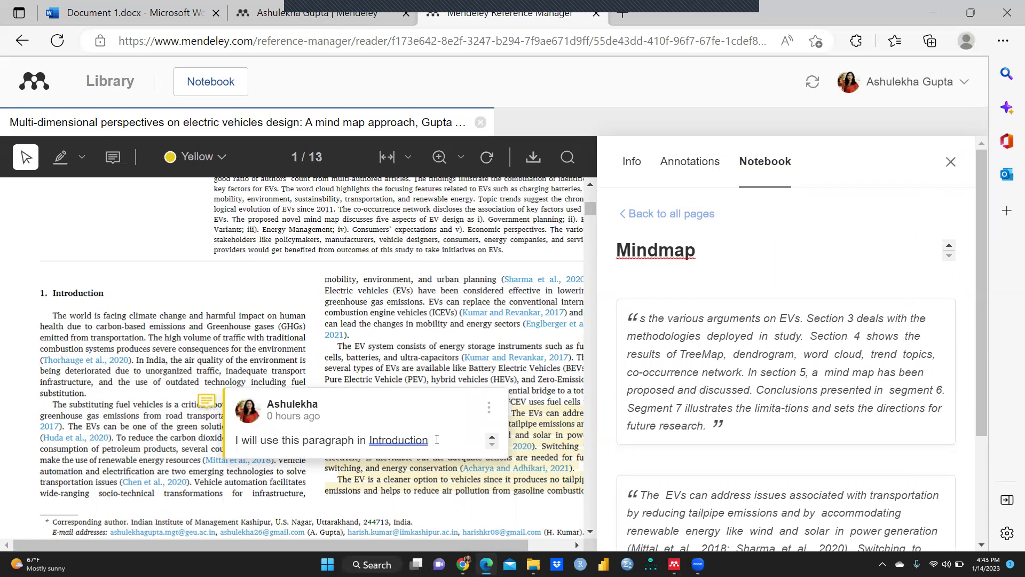
left_click(124, 454)
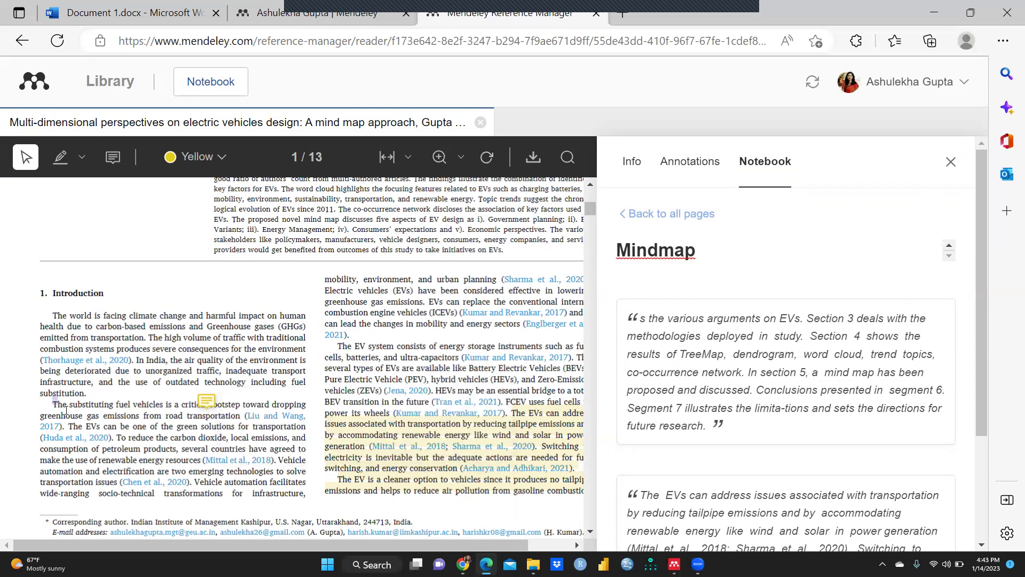
Reselect the substituting fuel vehicles paragraph across both columns and the footnote, ready for highlighting.
left_click_drag(66, 410, 193, 465)
left_click_drag(284, 490, 307, 496)
left_click(238, 453)
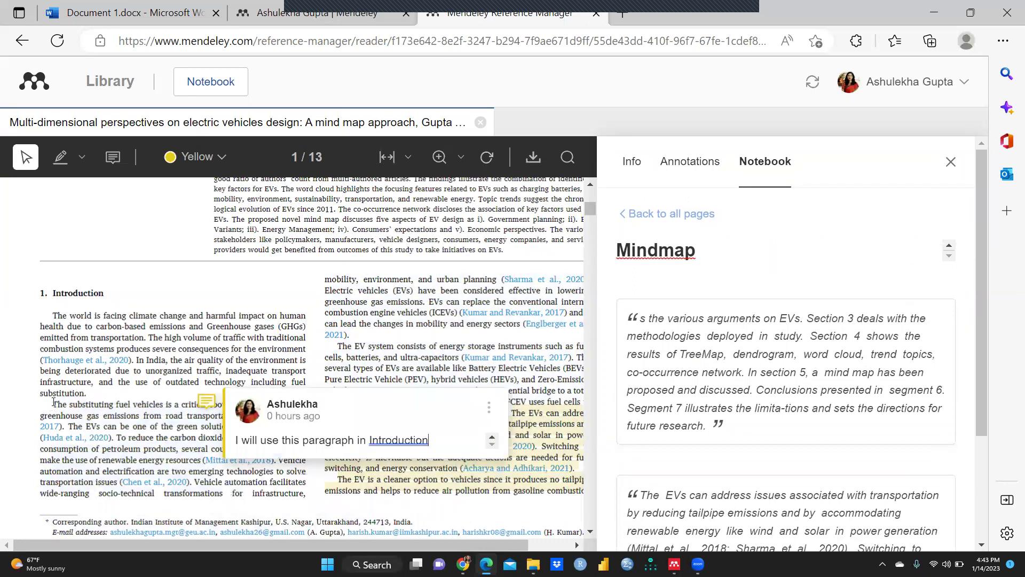
left_click(54, 402)
left_click_drag(52, 406, 89, 416)
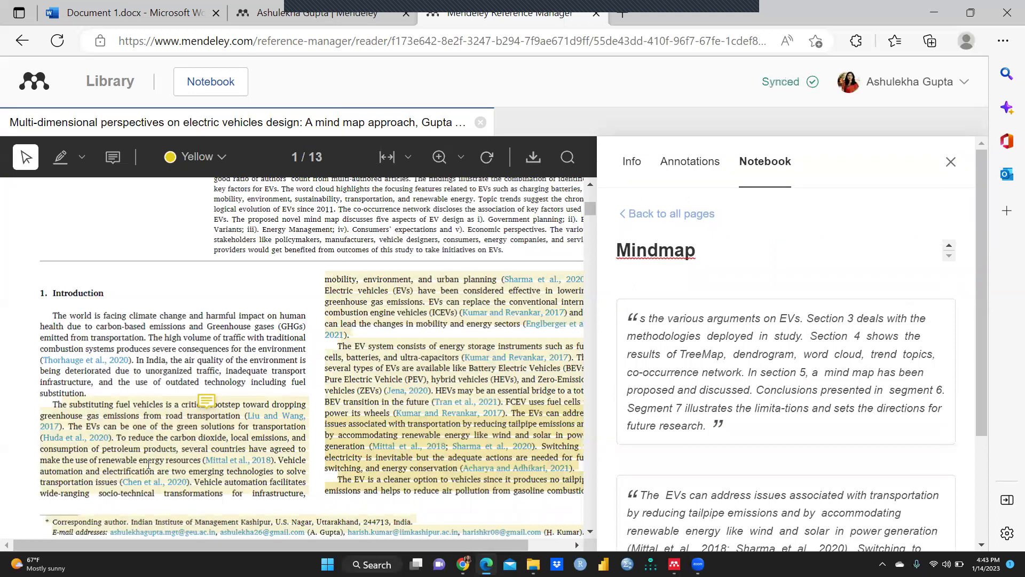
left_click(145, 460)
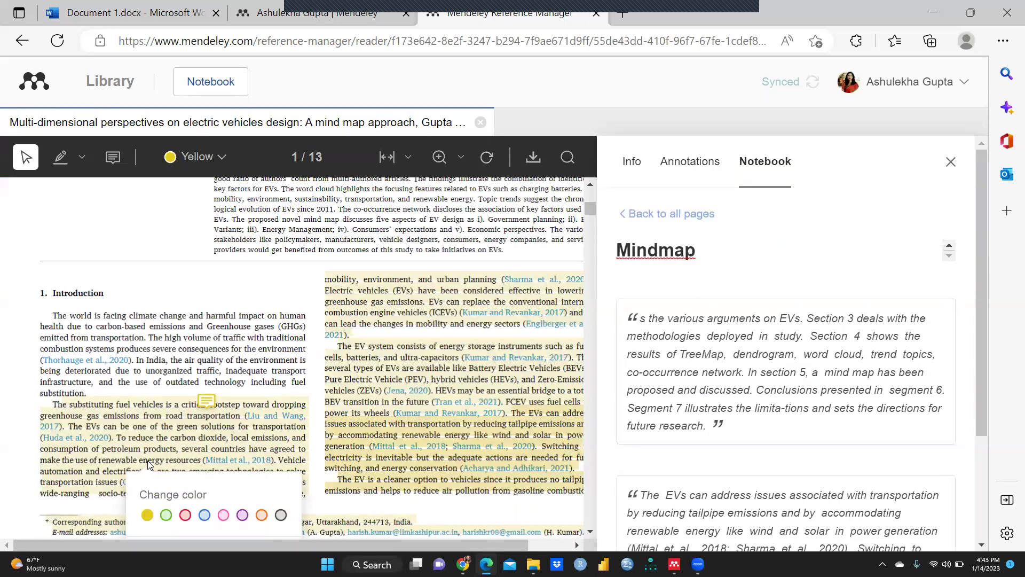
Try the green highlight colour, then scroll down to page 2.
left_click(165, 514)
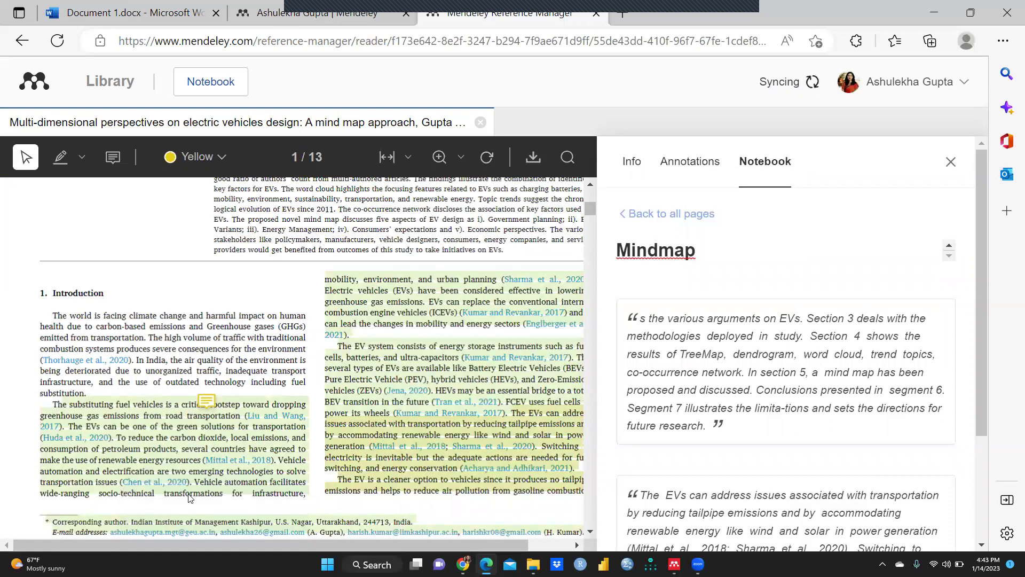
left_click(190, 452)
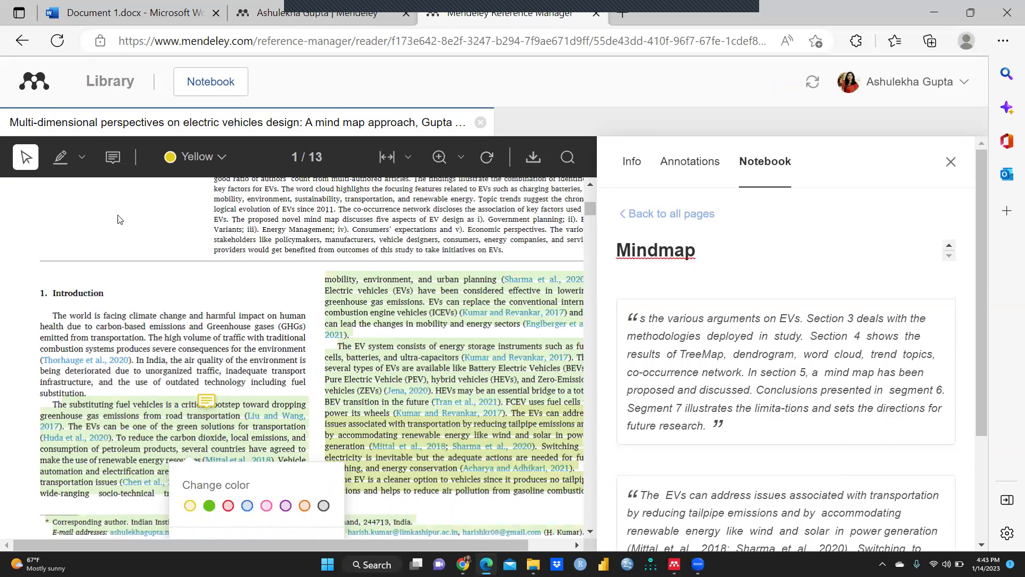
left_click(153, 429)
scroll(212, 405, "down", 6)
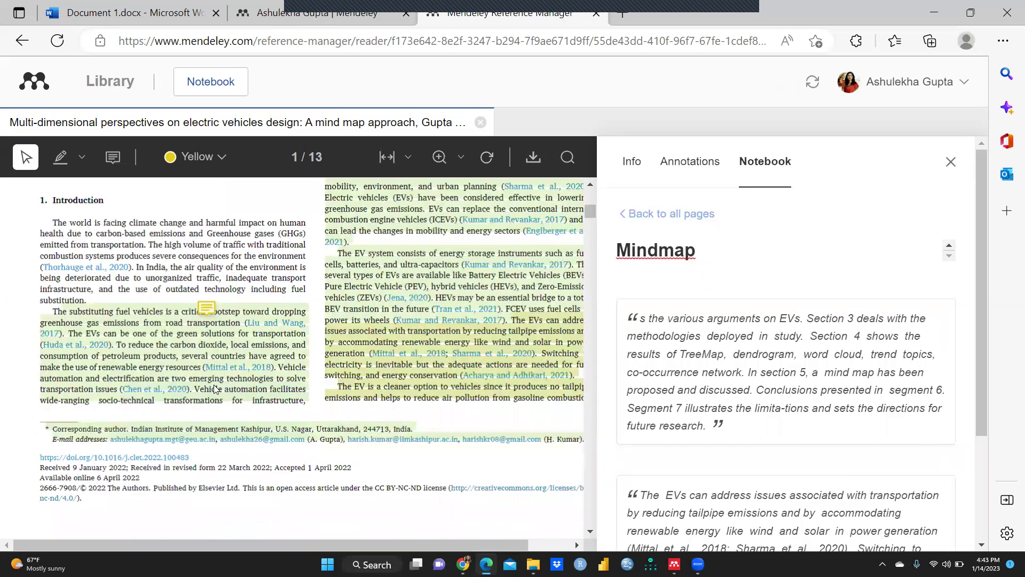
scroll(212, 404, "down", 4)
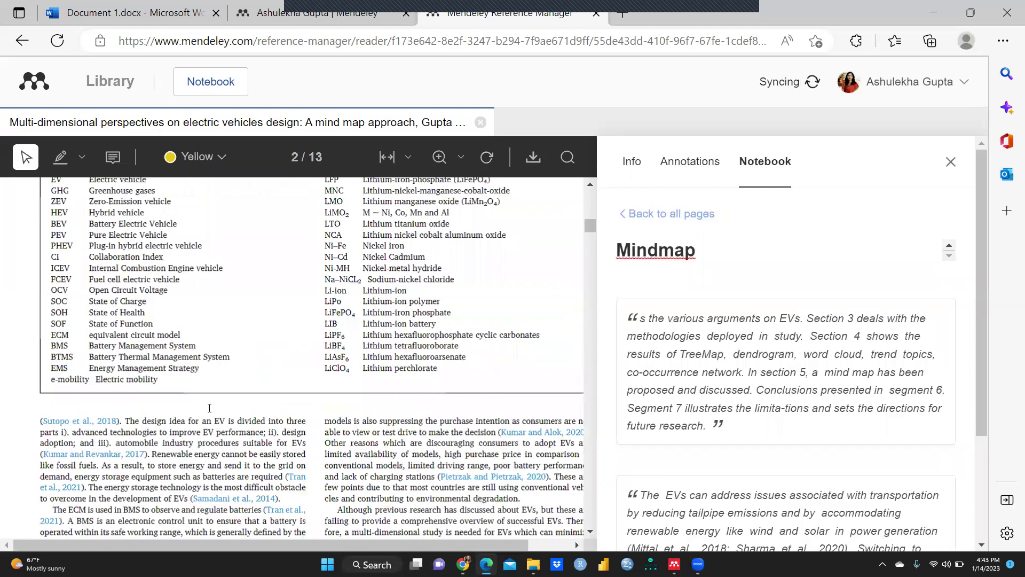
scroll(209, 408, "down", 5)
Highlight the ECM paragraph and the thermal-management paragraph in yellow.
left_click_drag(96, 283, 203, 294)
left_click(254, 337)
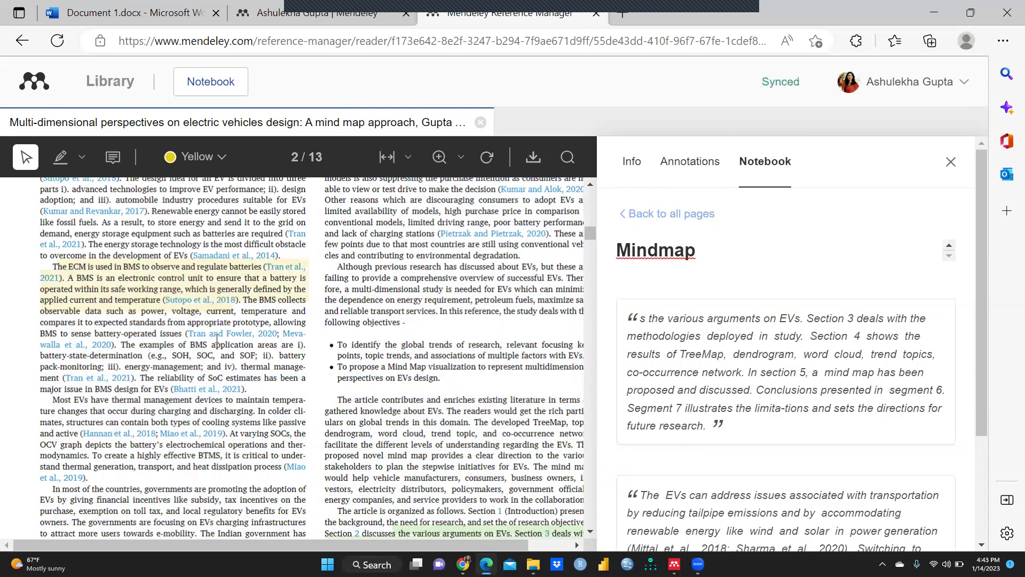
left_click_drag(54, 398, 226, 434)
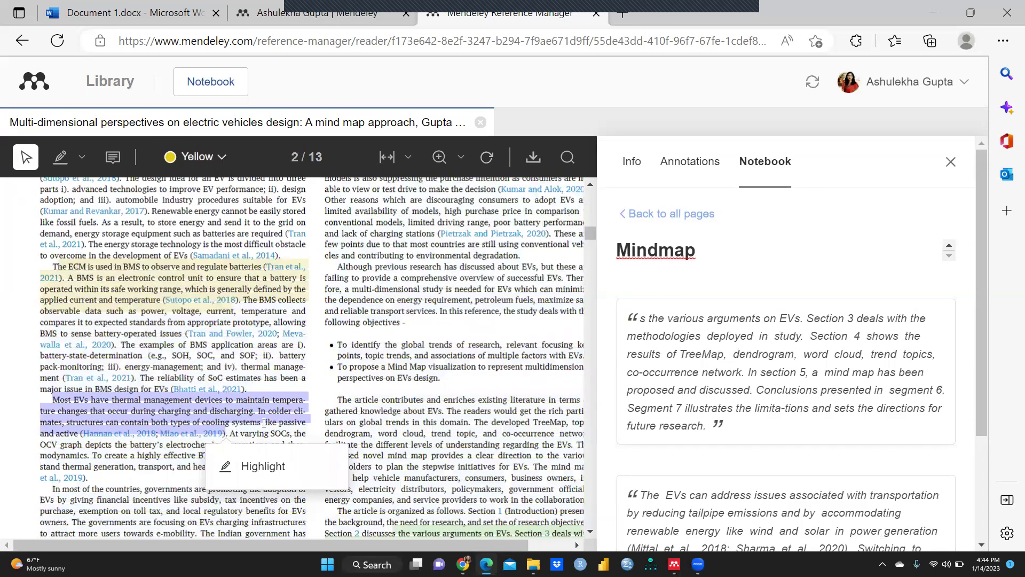
left_click(269, 465)
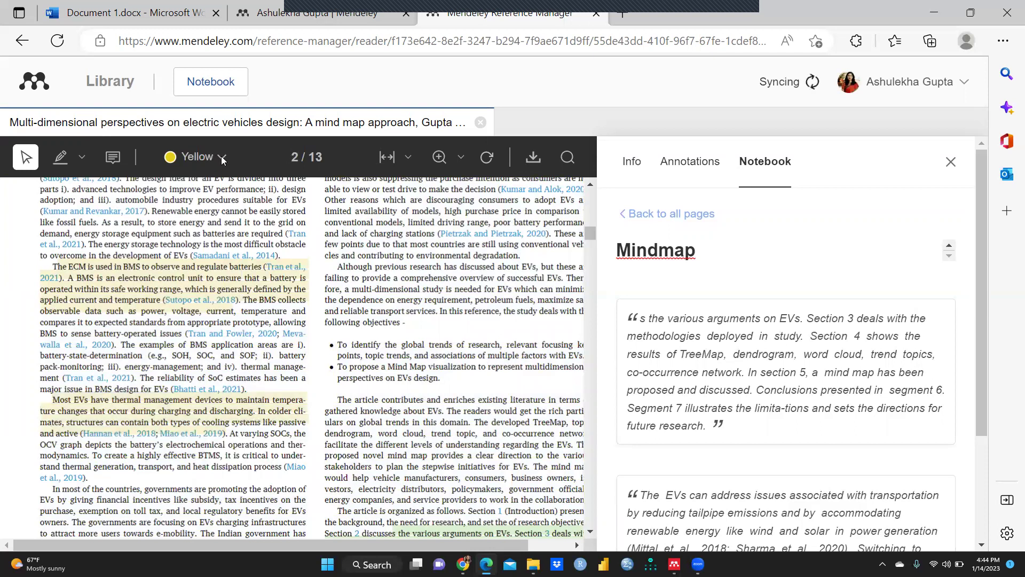
Switch the highlight colour to Red and highlight the thermal-management paragraph again.
left_click(196, 156)
left_click(185, 245)
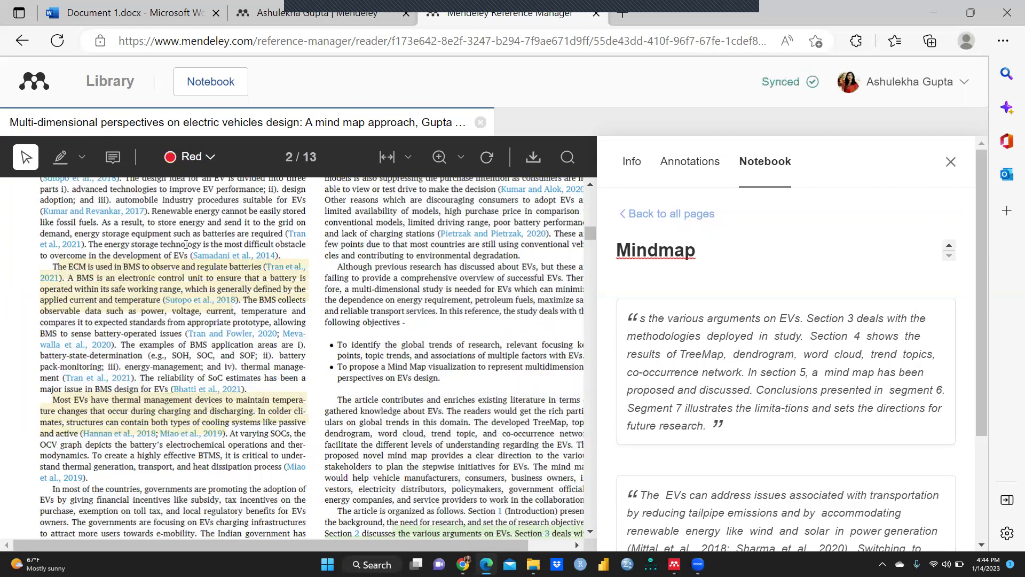
left_click_drag(54, 399, 230, 431)
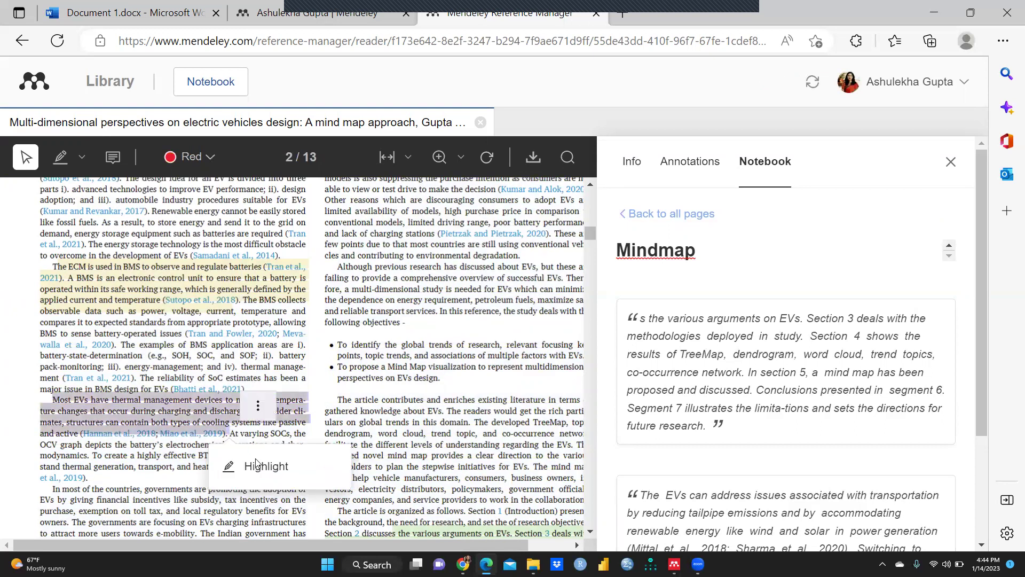
left_click(260, 466)
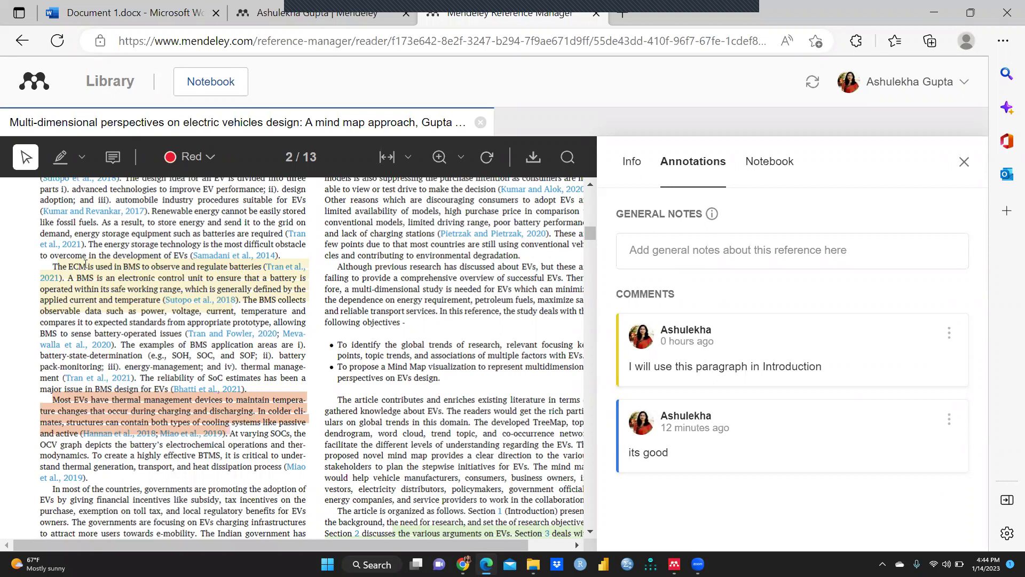
Select the 'The ECM is used in BMS…' passage on page 2 and copy it.
left_click_drag(56, 264, 236, 304)
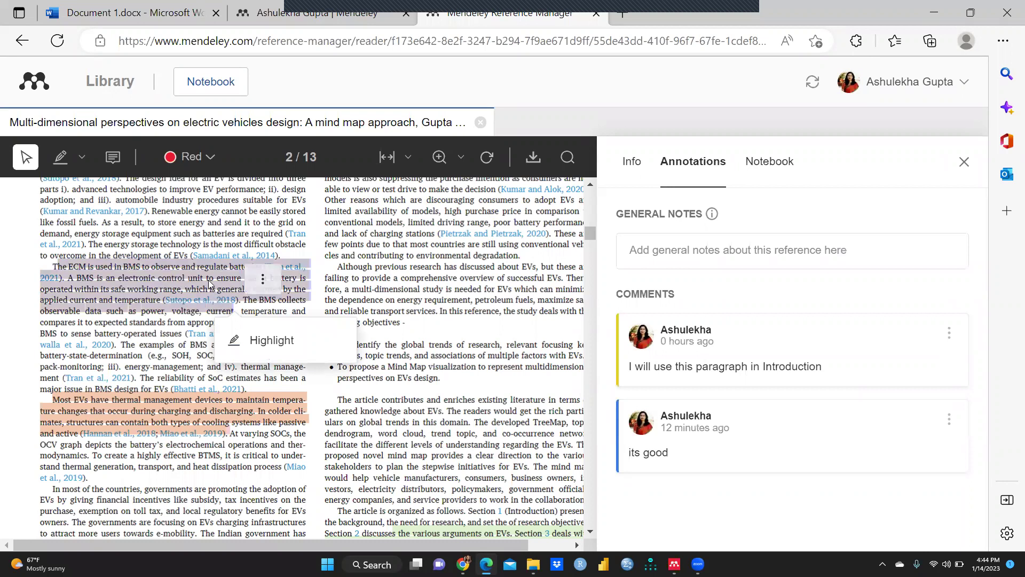
left_click(264, 281)
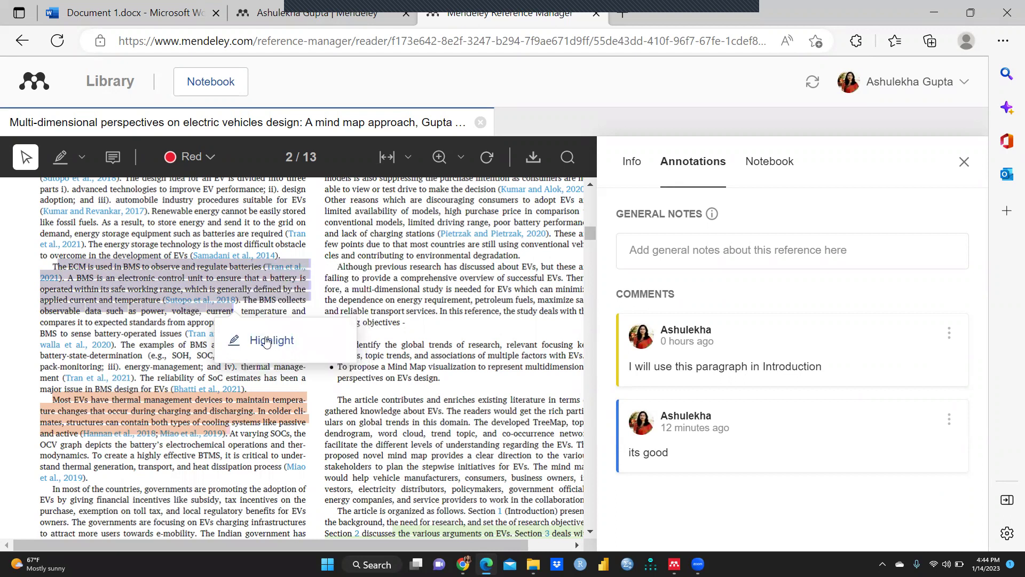
left_click(153, 270)
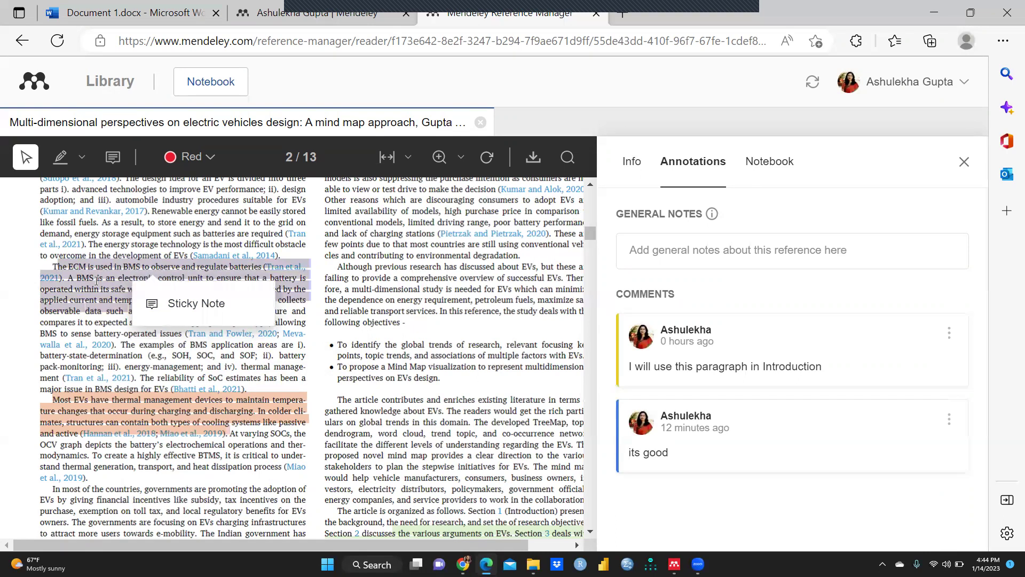
Paste the copied ECM passage below the two quoted excerpts on the Mindmap page.
left_click(770, 161)
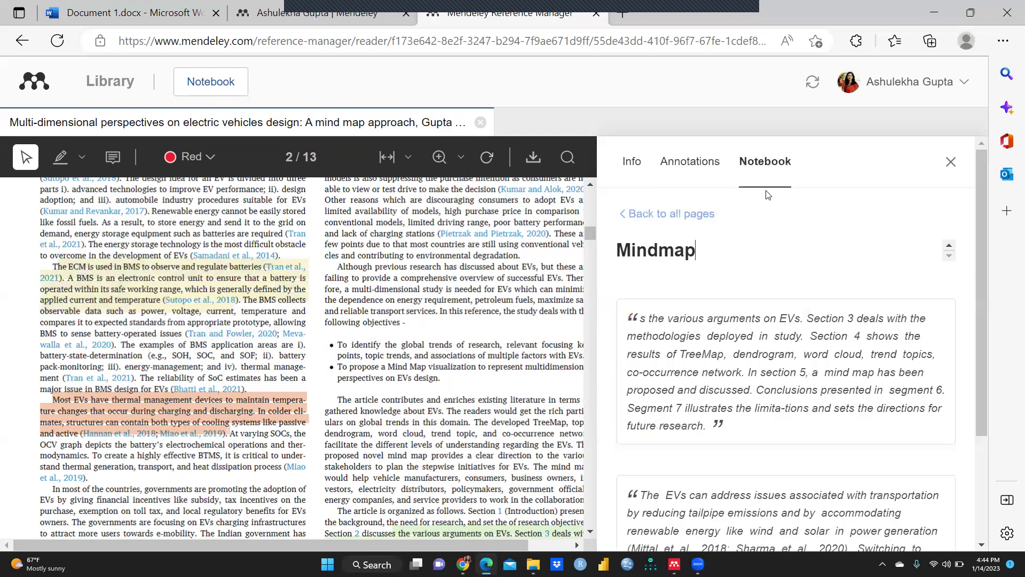
scroll(713, 347, "down", 3)
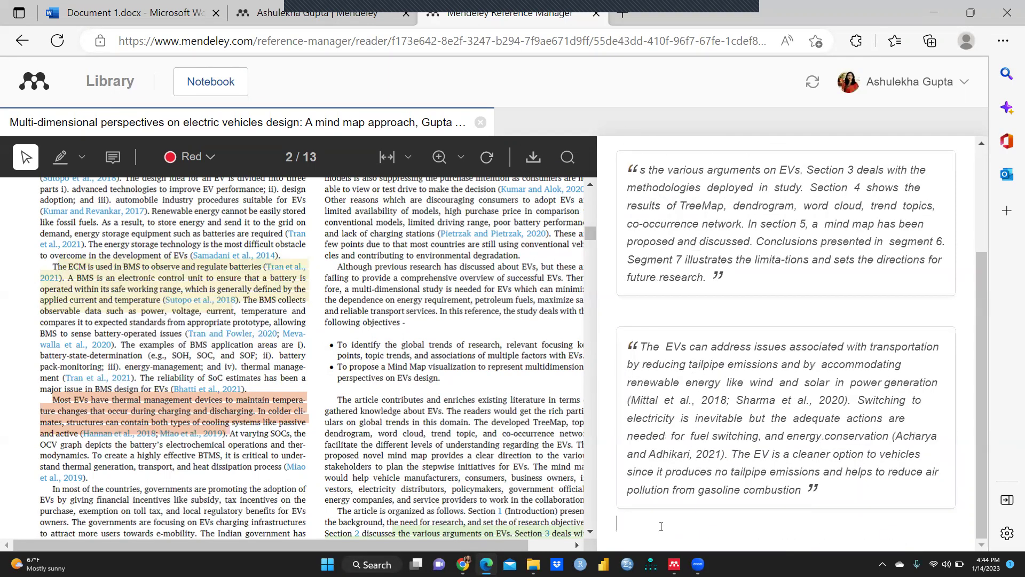
key("ctrl+v")
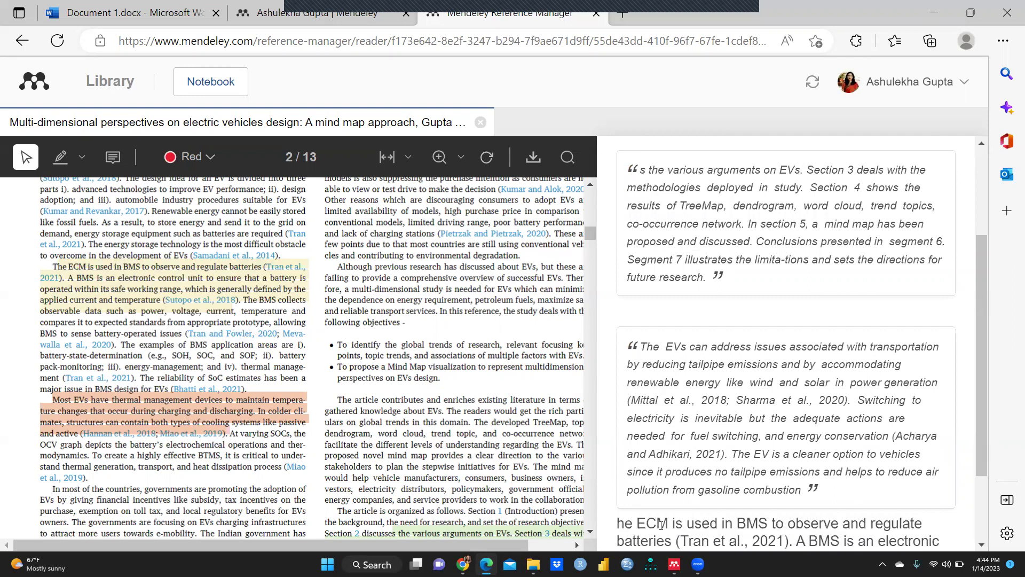
scroll(777, 389, "down", 2)
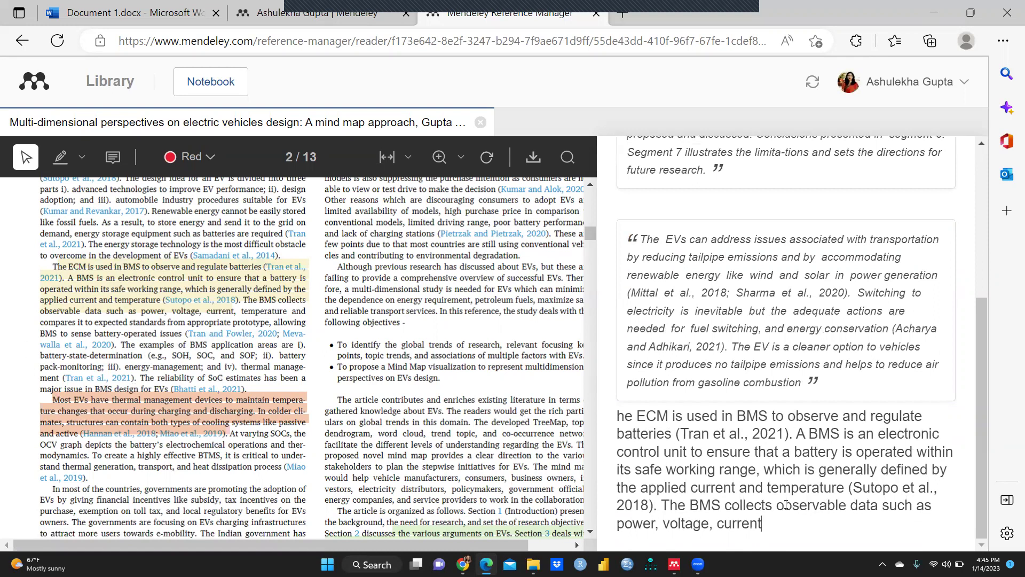
scroll(787, 505, "up", 5)
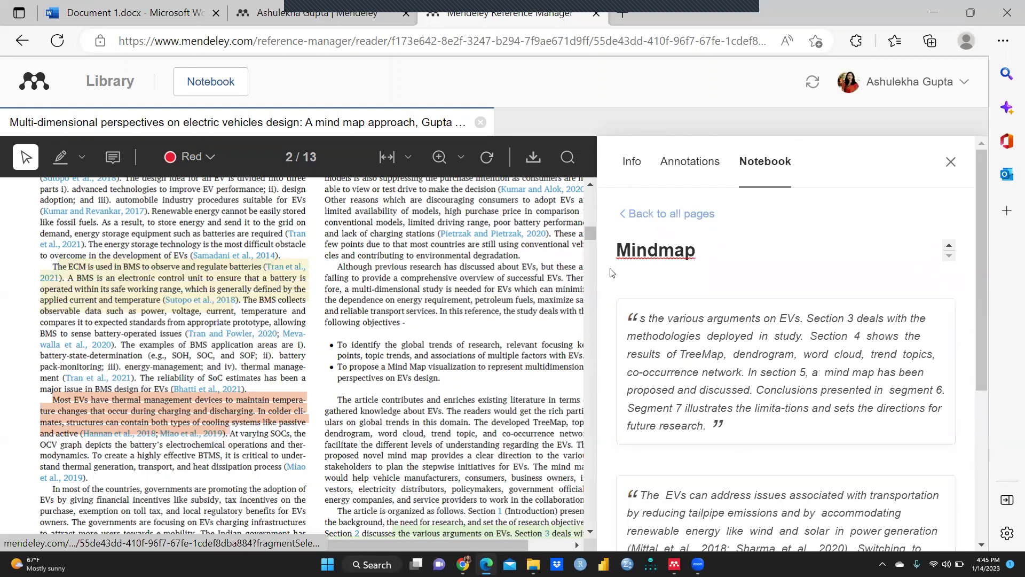
left_click(629, 162)
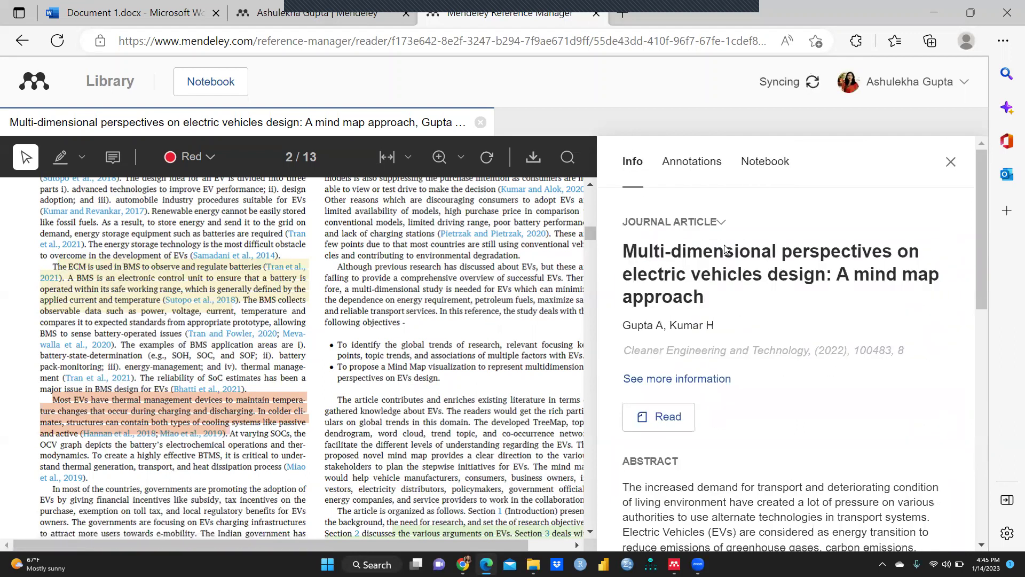
scroll(860, 352, "down", 3)
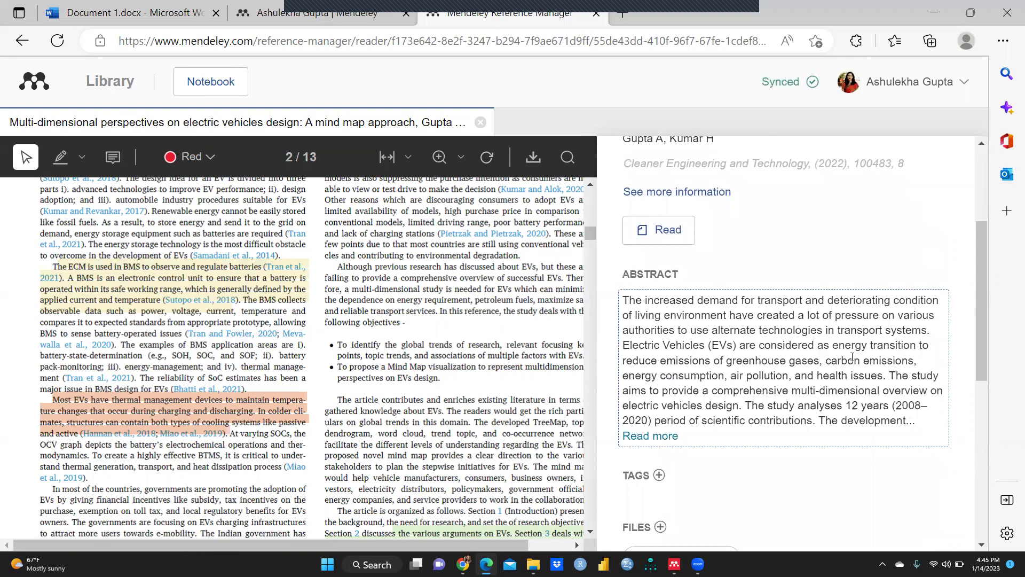
scroll(852, 357, "down", 5)
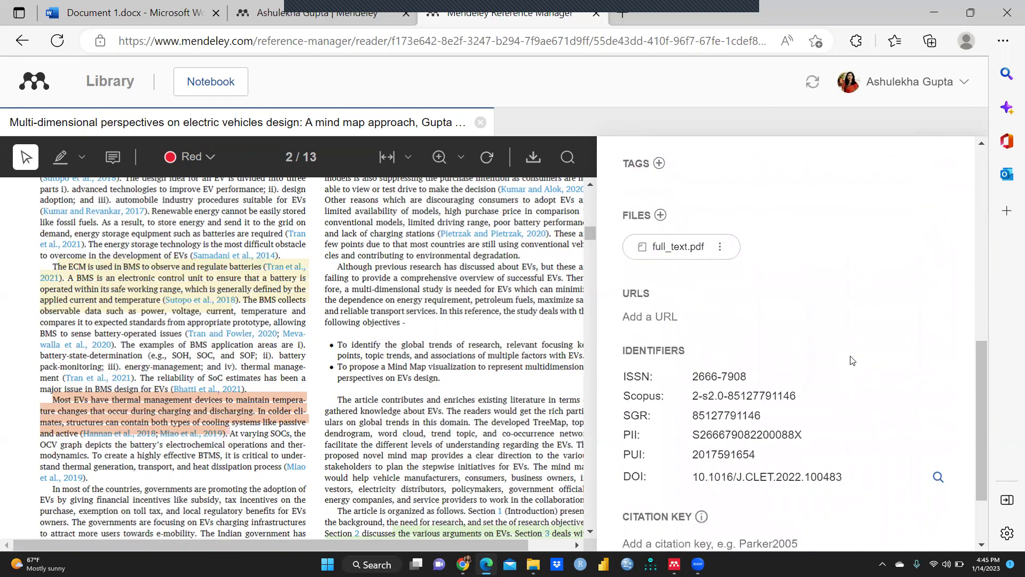
scroll(852, 361, "up", 10)
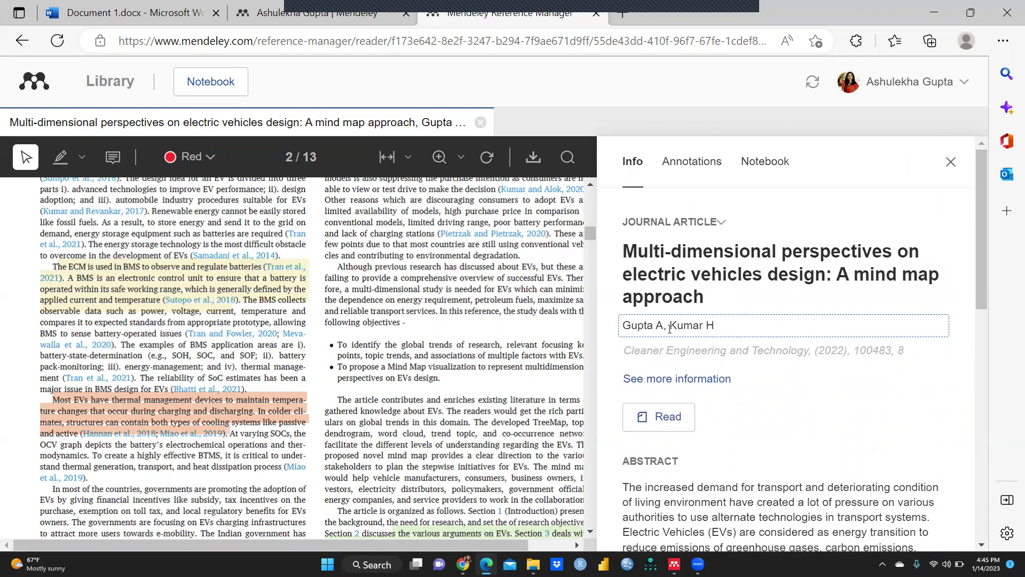
scroll(769, 438, "down", 5)
scroll(755, 430, "down", 6)
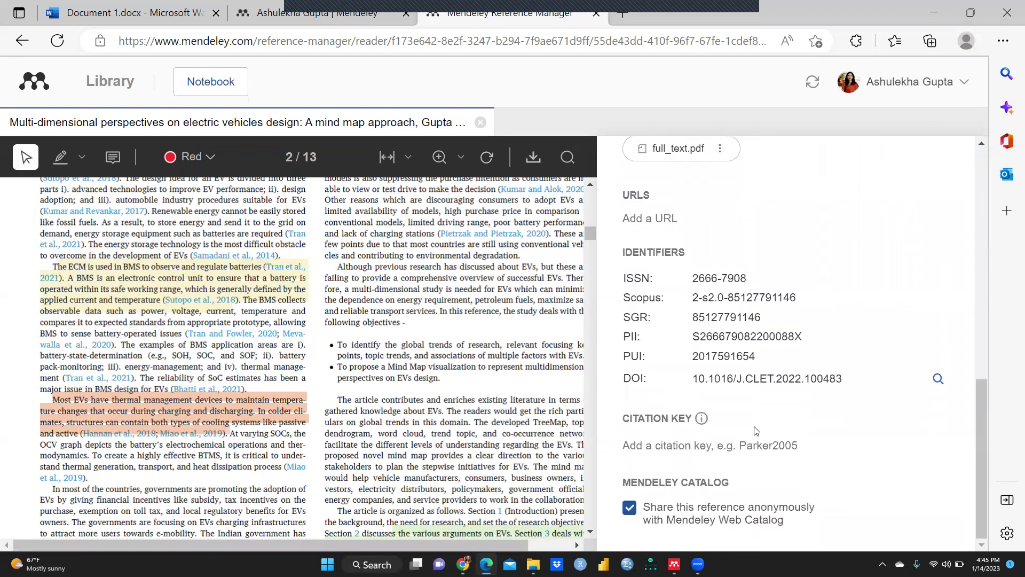
scroll(711, 427, "up", 10)
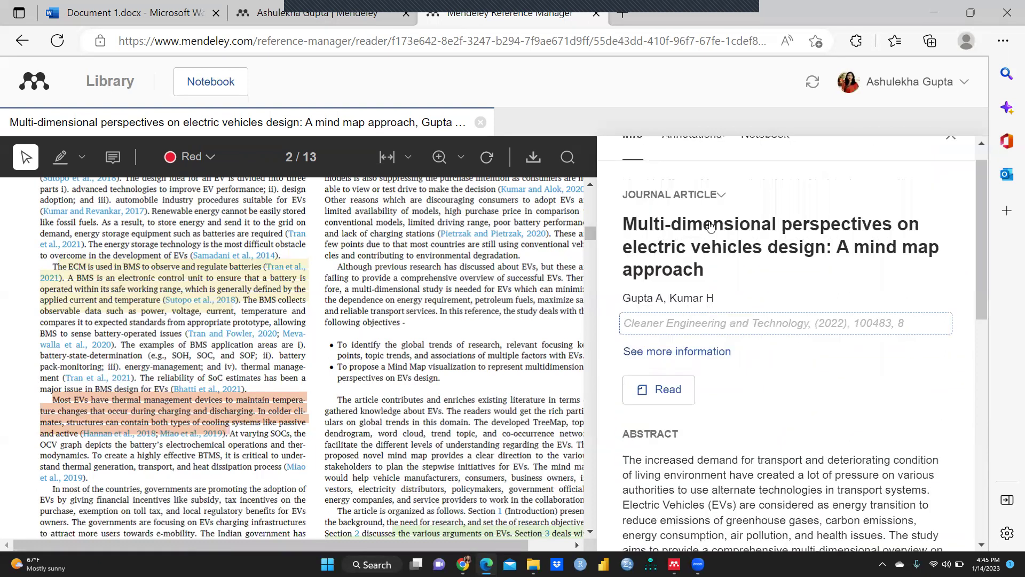
left_click(707, 162)
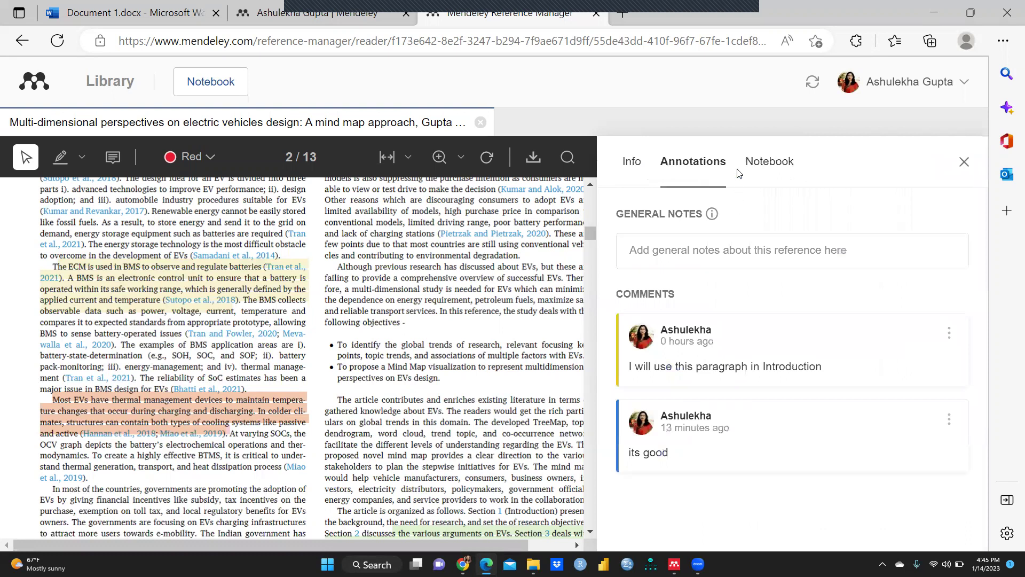
left_click(784, 162)
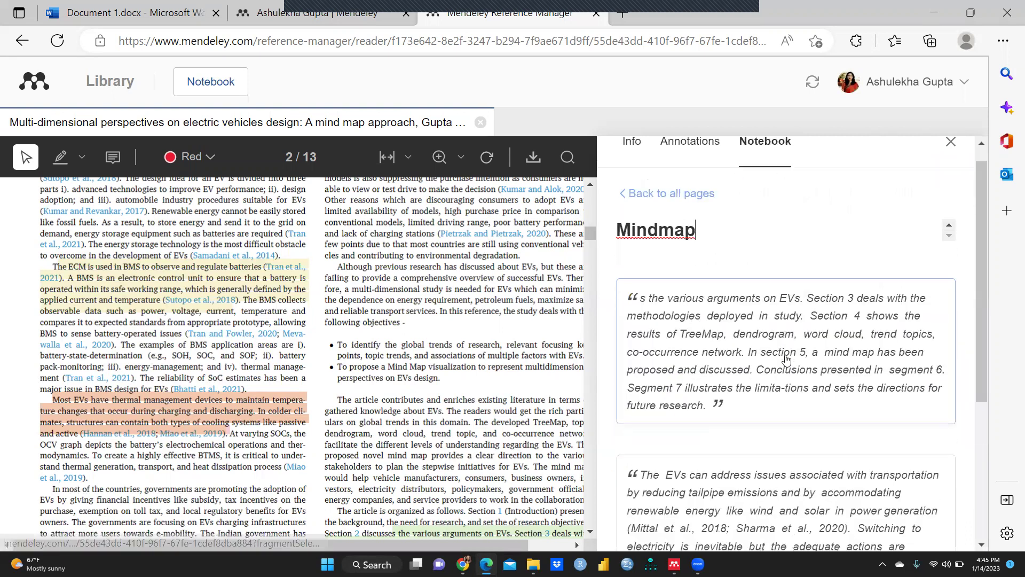
type("he ECM is used in BMS to observe and regulate batteries (Tran et al., 2021). A BMS is an electronic control unit to ensure that a battery is operated within its safe working range, which is generally defined by the applied current and temperature (Sutopo et al., 2018). The BMS collects observable data such as power, voltage, current")
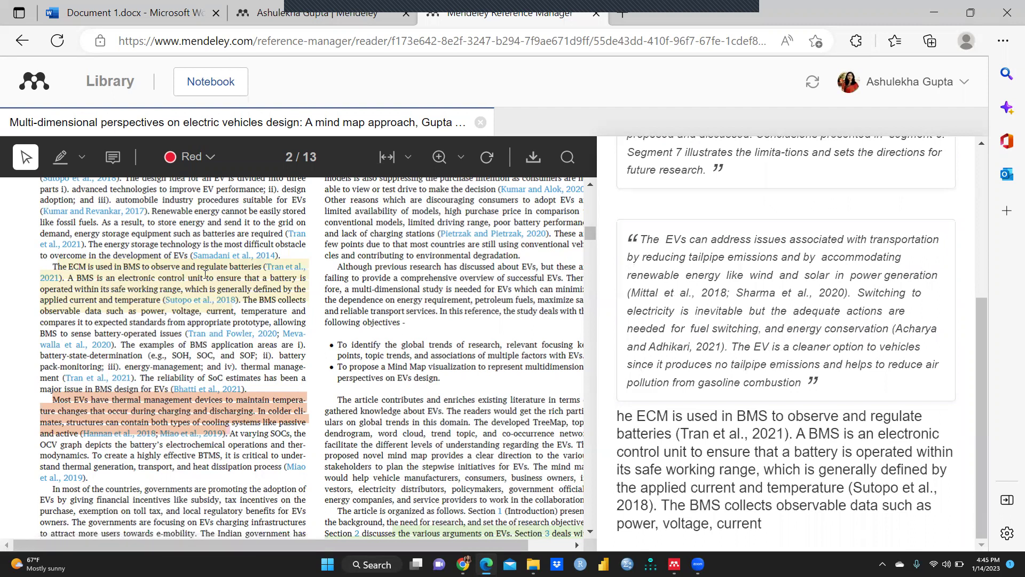
Delete the pasted plain-text ECM paragraph from the Mindmap notebook page.
left_click(206, 274)
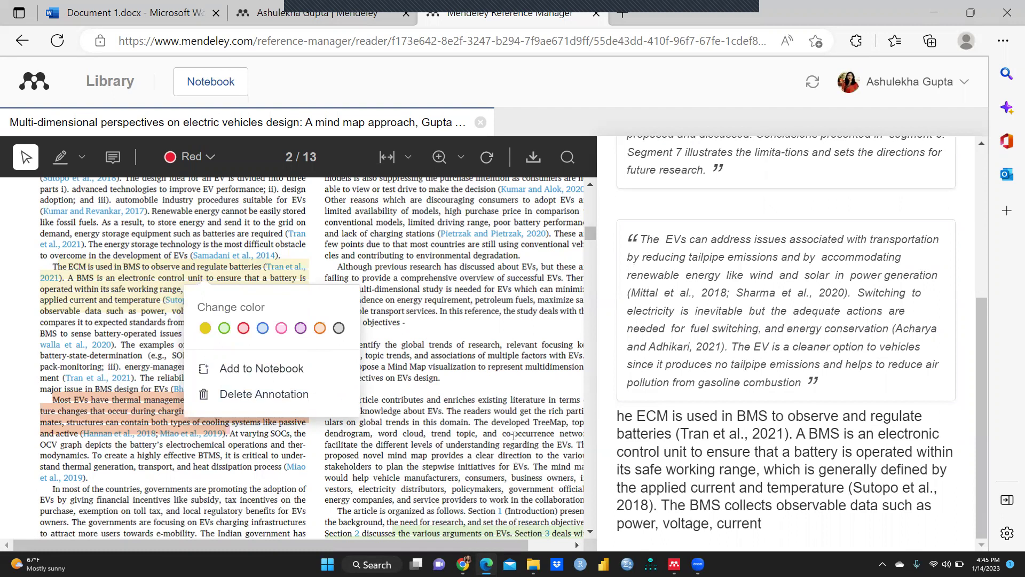
left_click(695, 451)
left_click_drag(618, 416, 785, 532)
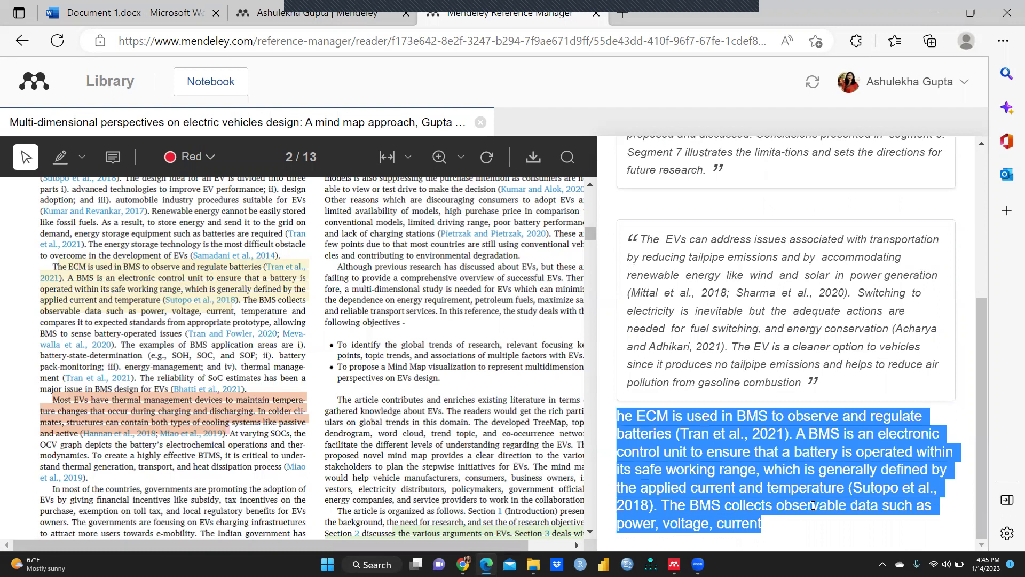
key("BackSpace")
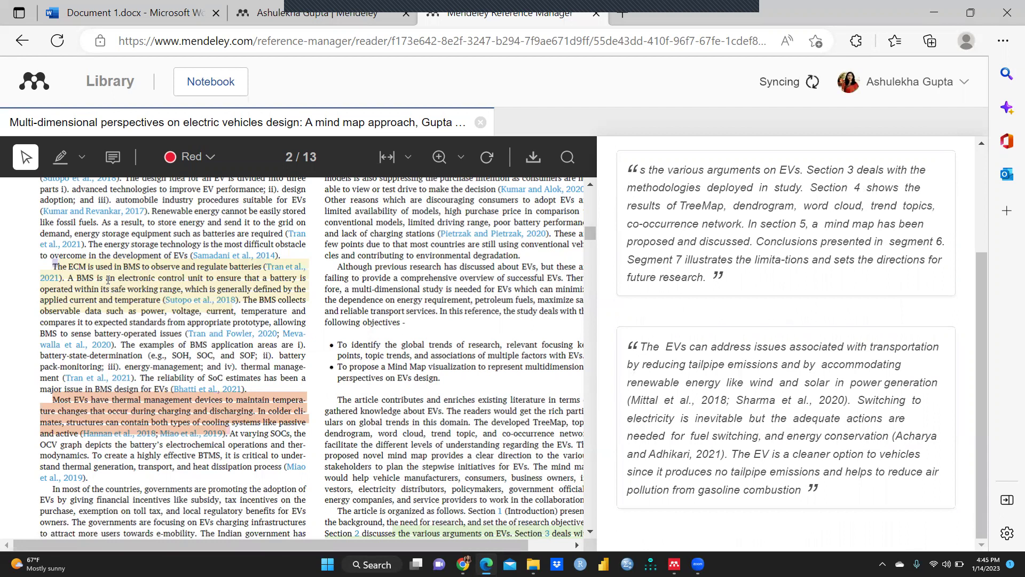
Add the yellow ECM highlight to the Mindmap notebook as a quoted excerpt.
left_click(55, 266)
left_click(188, 304)
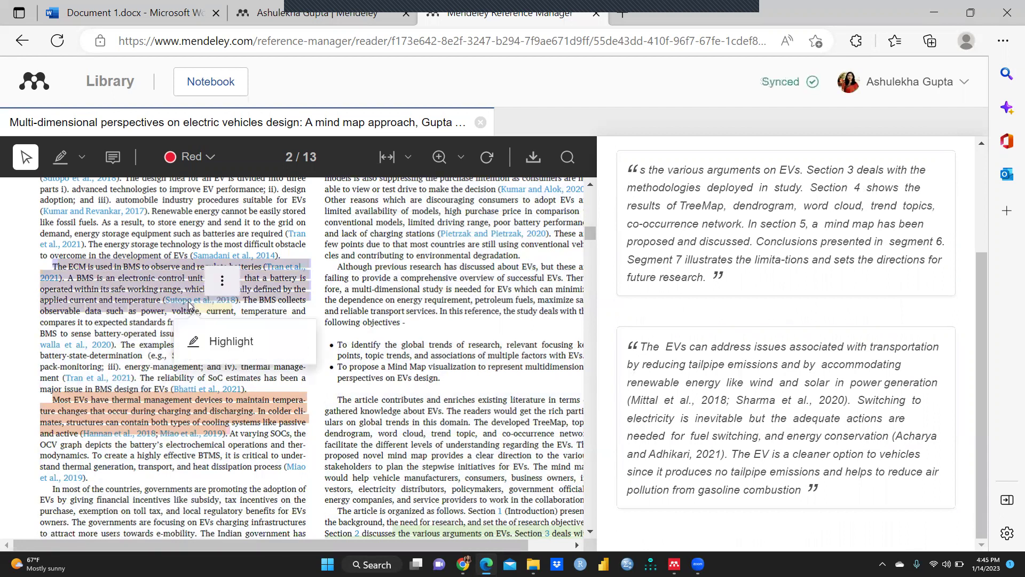
left_click(160, 281)
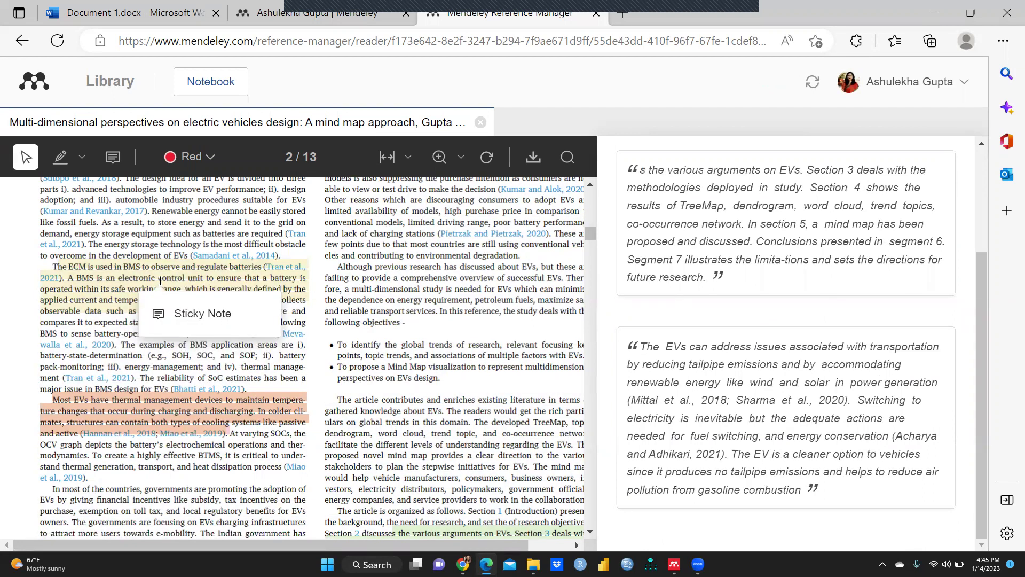
left_click(161, 282)
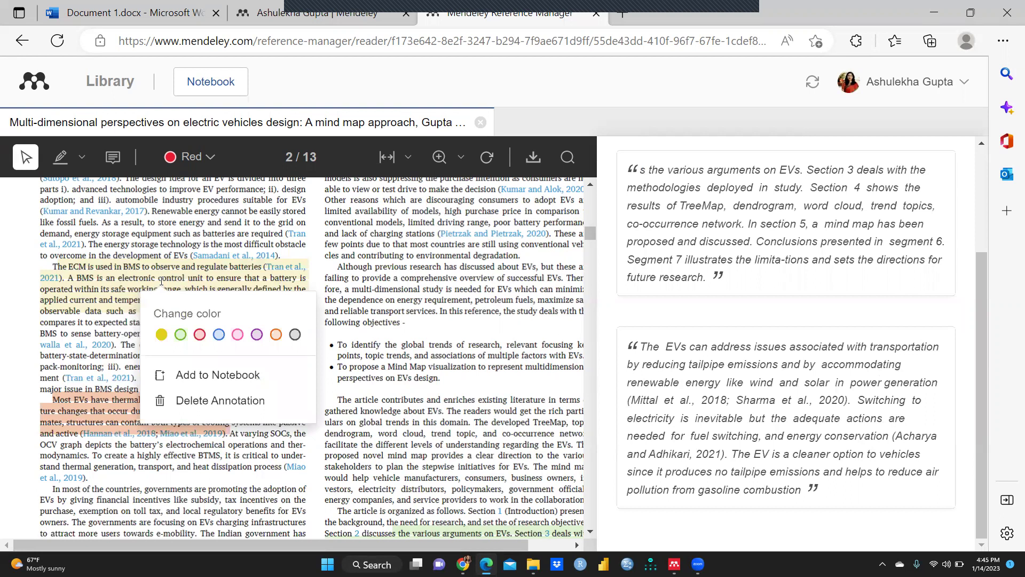
left_click(215, 374)
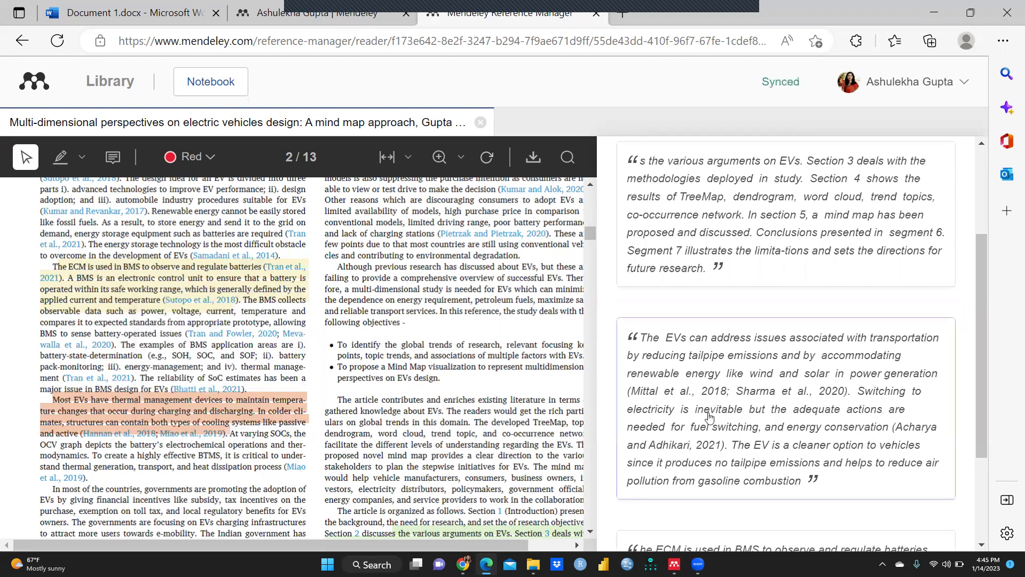
scroll(771, 397, "up", 3)
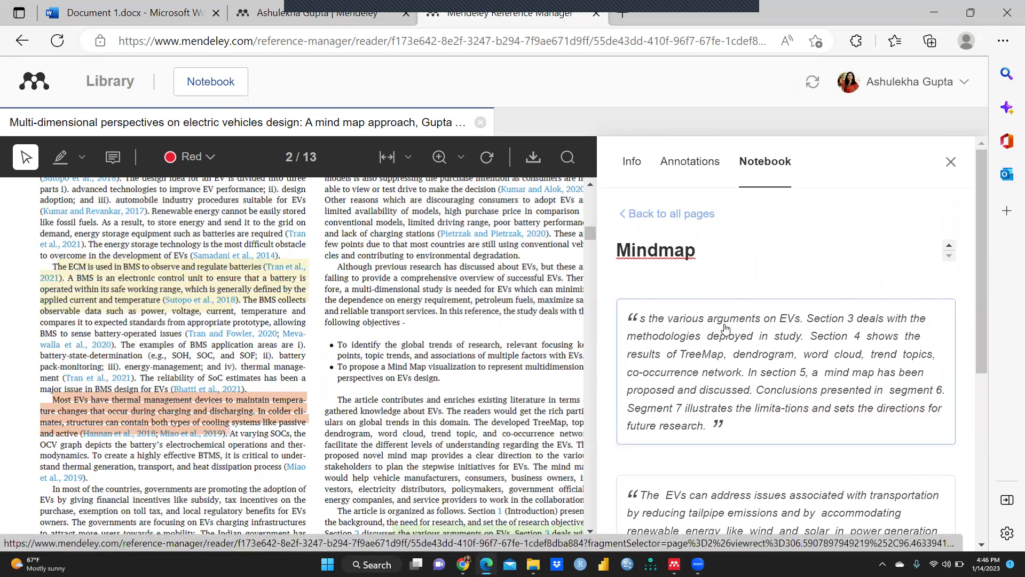
scroll(791, 426, "down", 5)
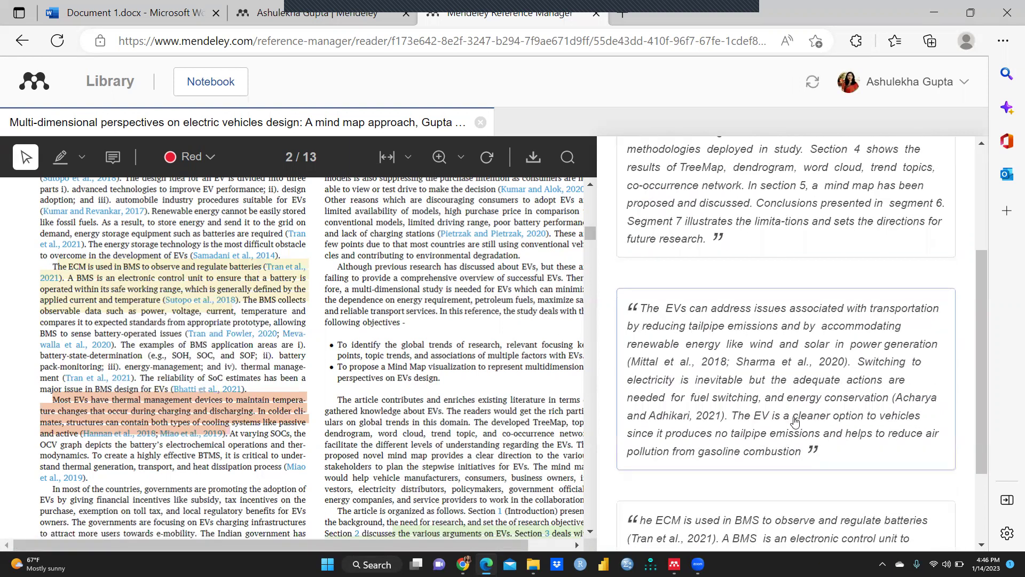
scroll(716, 484, "down", 1)
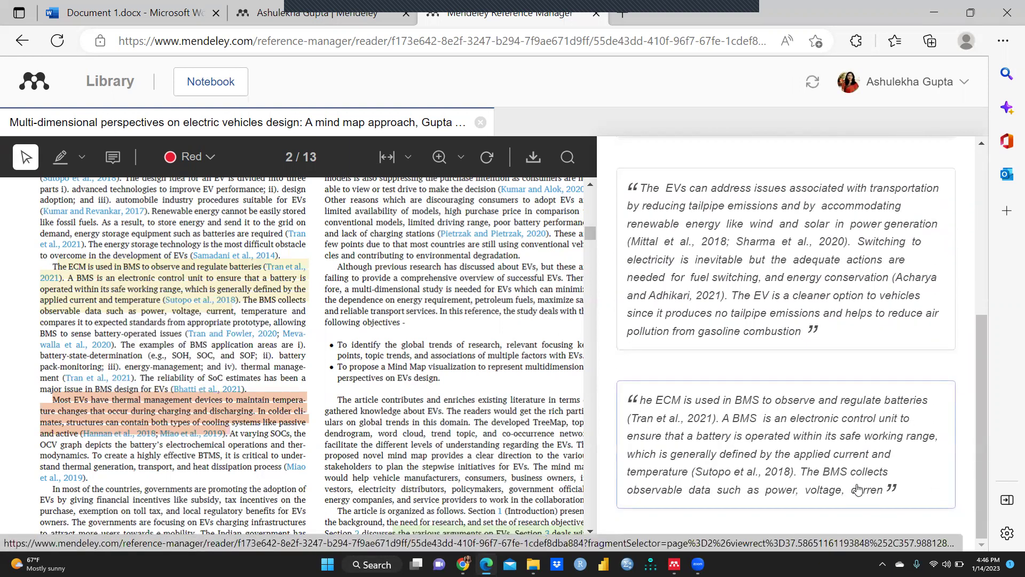
scroll(371, 395, "down", 1)
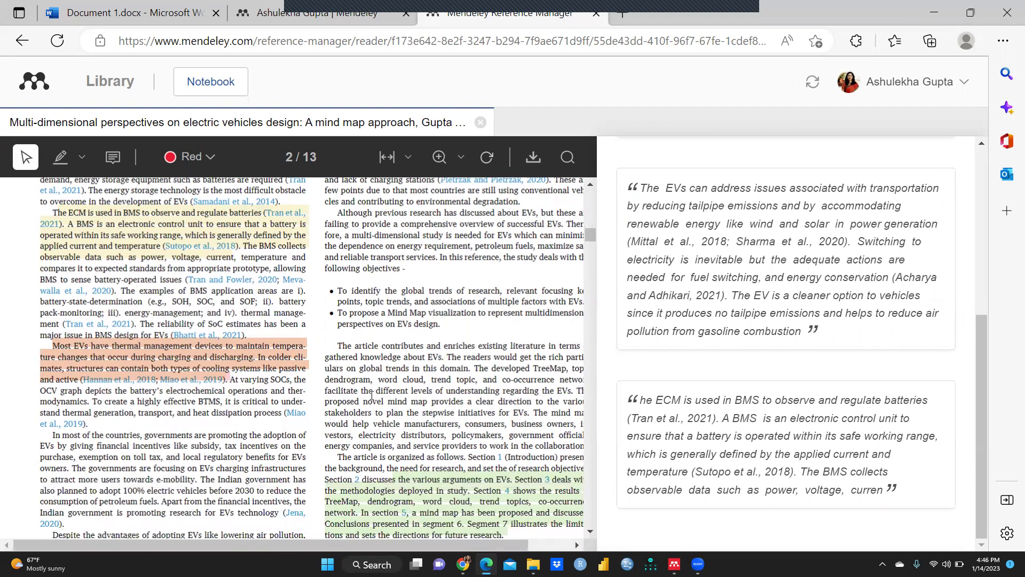
Highlight both study-objective bullets on page 2 and send the highlight to the Mindmap notebook.
left_click_drag(334, 284, 404, 300)
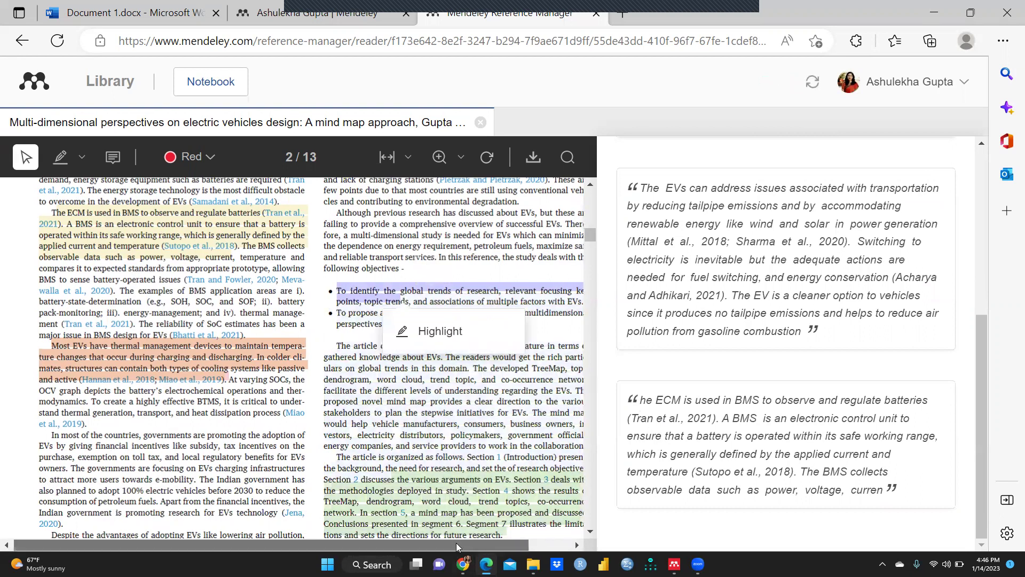
left_click_drag(457, 545, 499, 546)
left_click(301, 289)
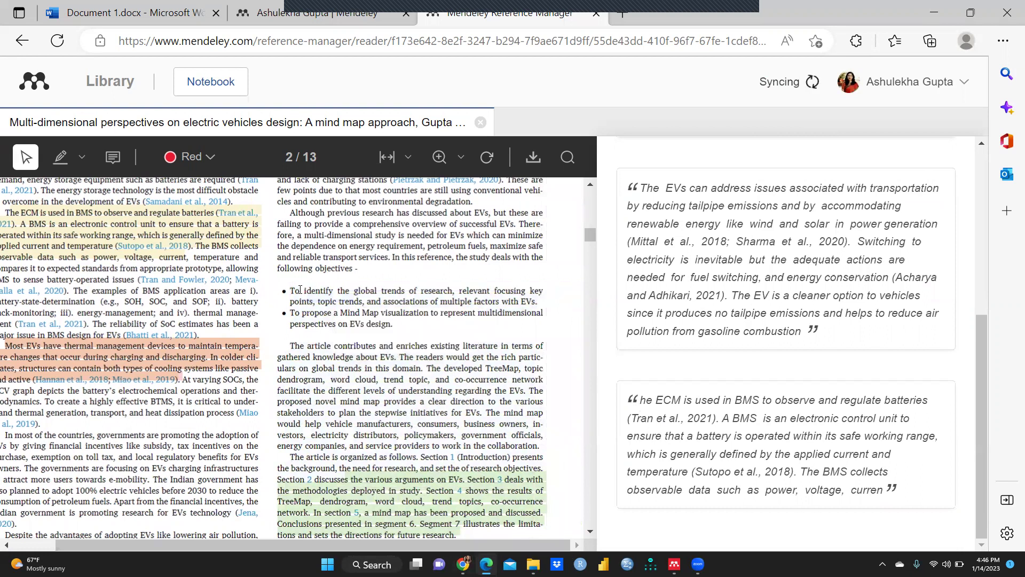
left_click_drag(292, 289, 388, 321)
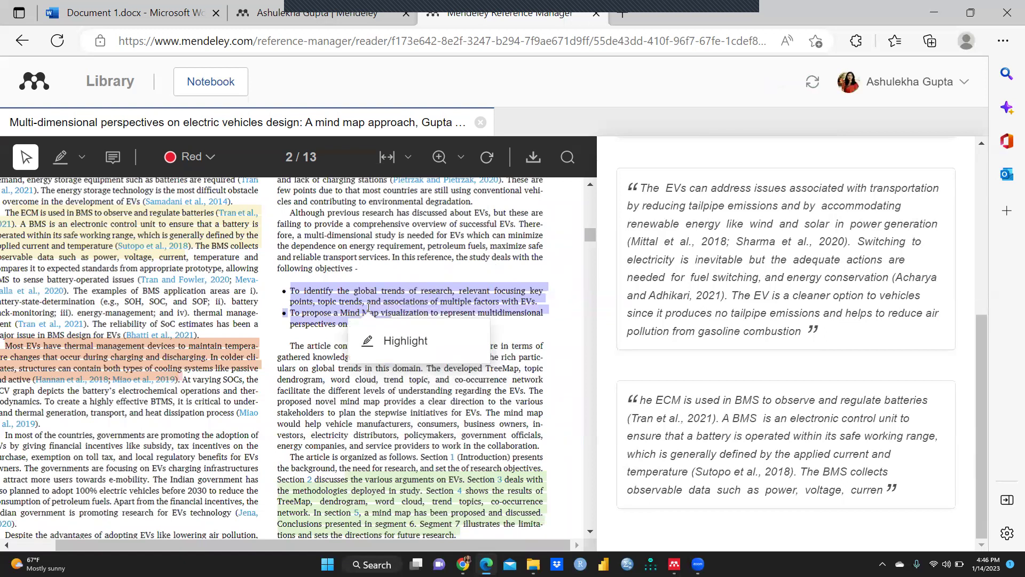
left_click(369, 308)
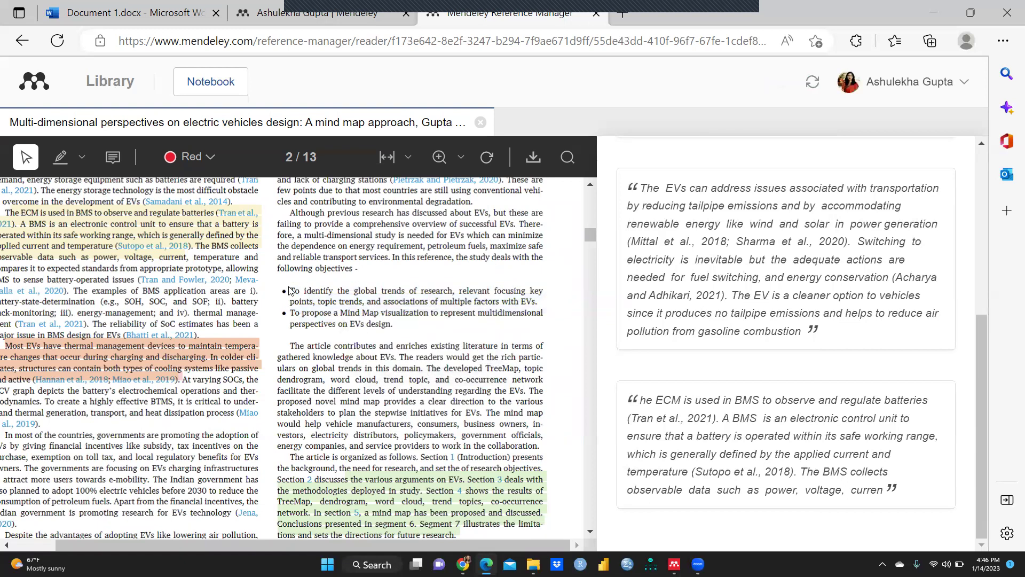
left_click_drag(294, 290, 396, 325)
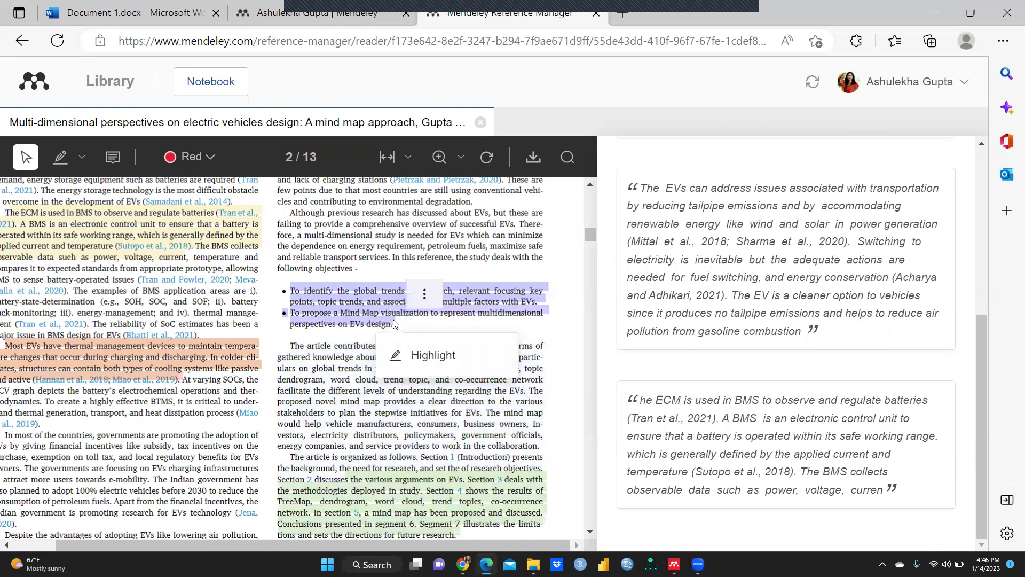
left_click(431, 354)
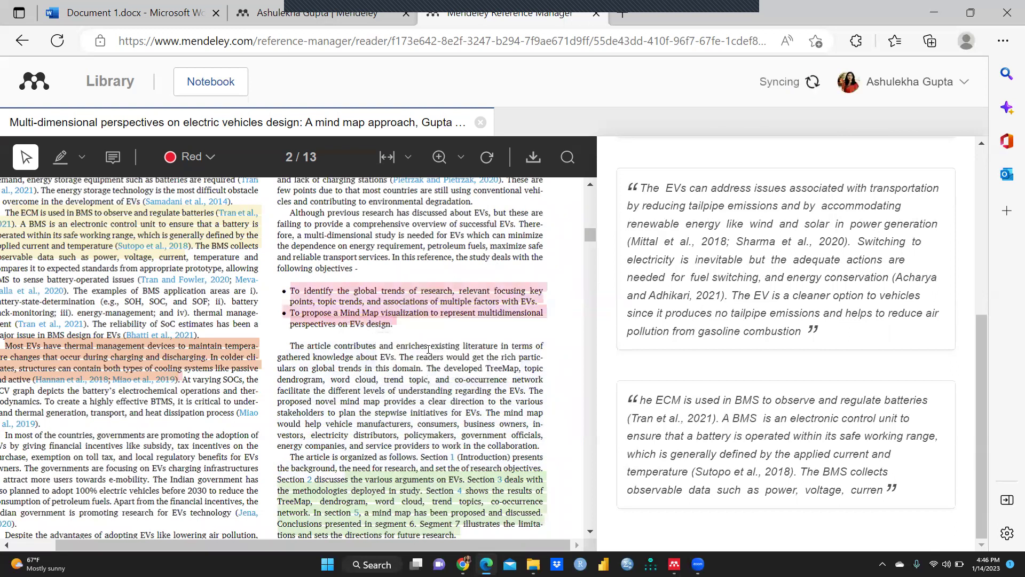
left_click(320, 292)
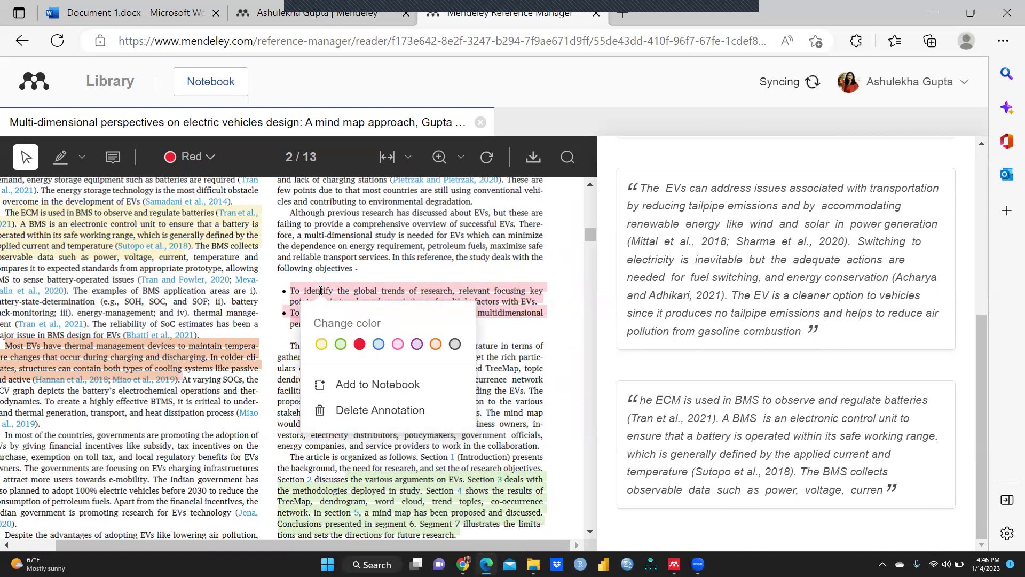
left_click(367, 387)
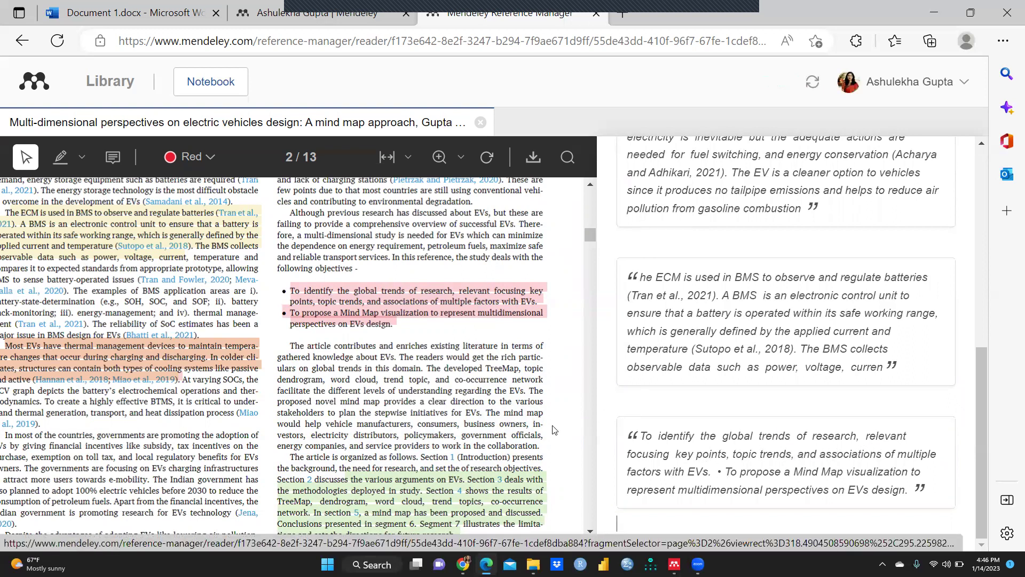
Scroll the PDF back to page 1 and close the notebook side panel.
scroll(266, 417, "down", 5)
scroll(266, 416, "down", 5)
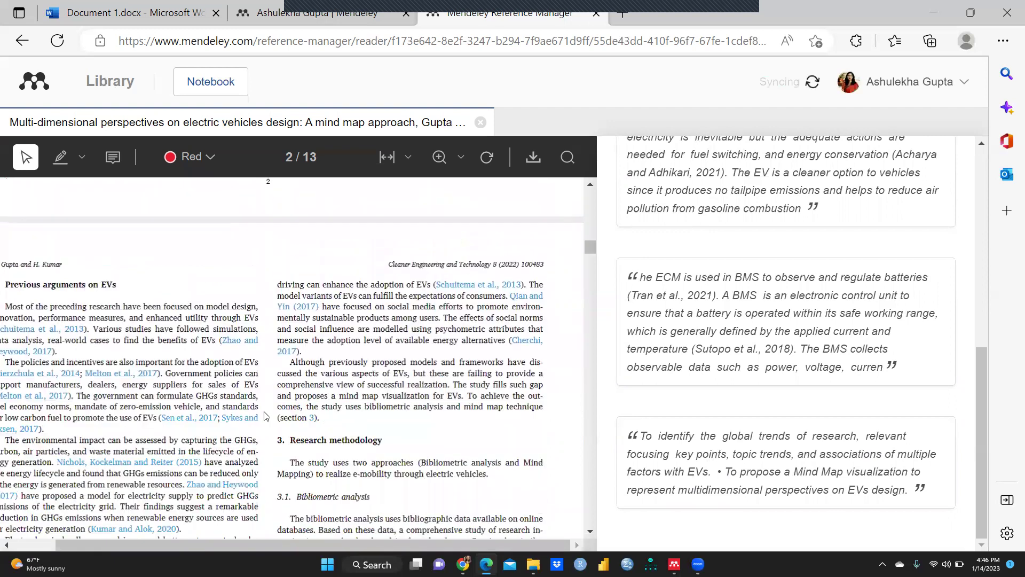
scroll(189, 470, "down", 3)
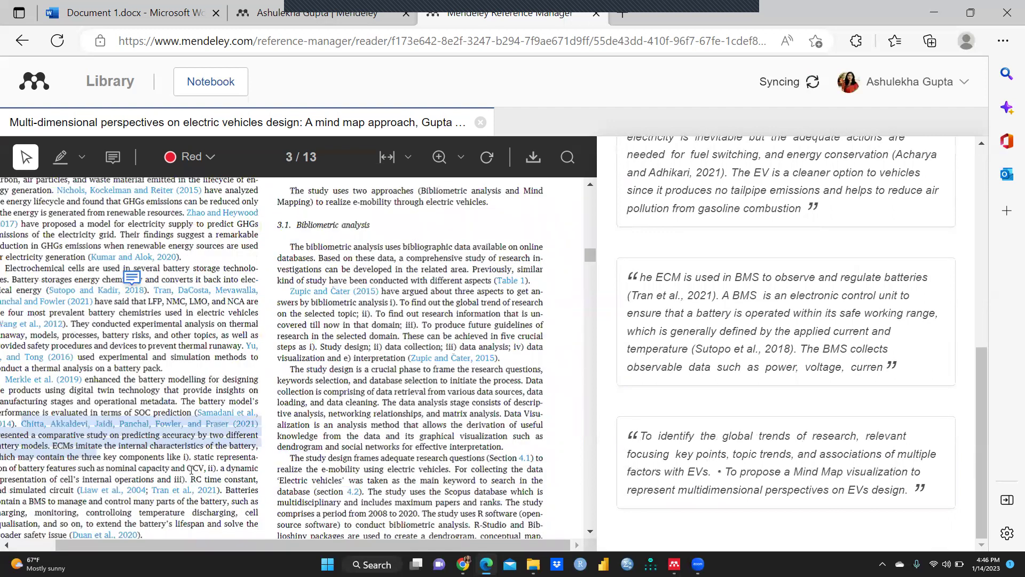
scroll(191, 470, "down", 3)
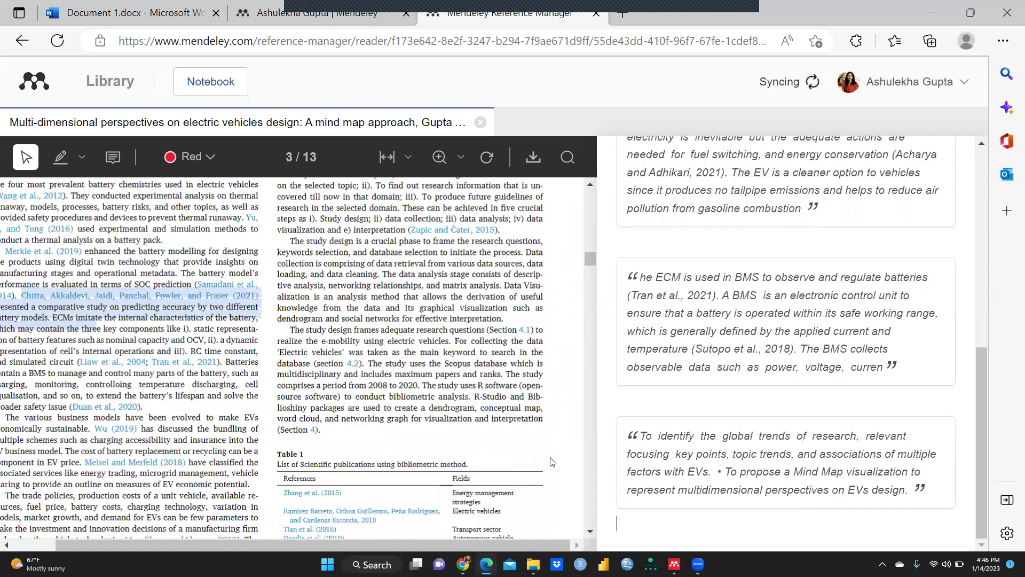
scroll(553, 461, "up", 10)
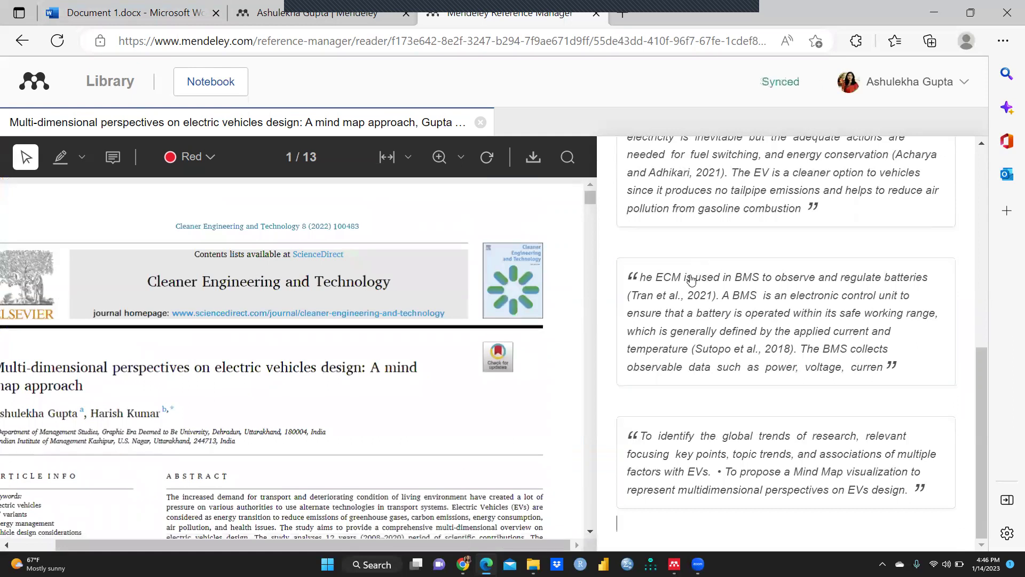
scroll(703, 256, "up", 8)
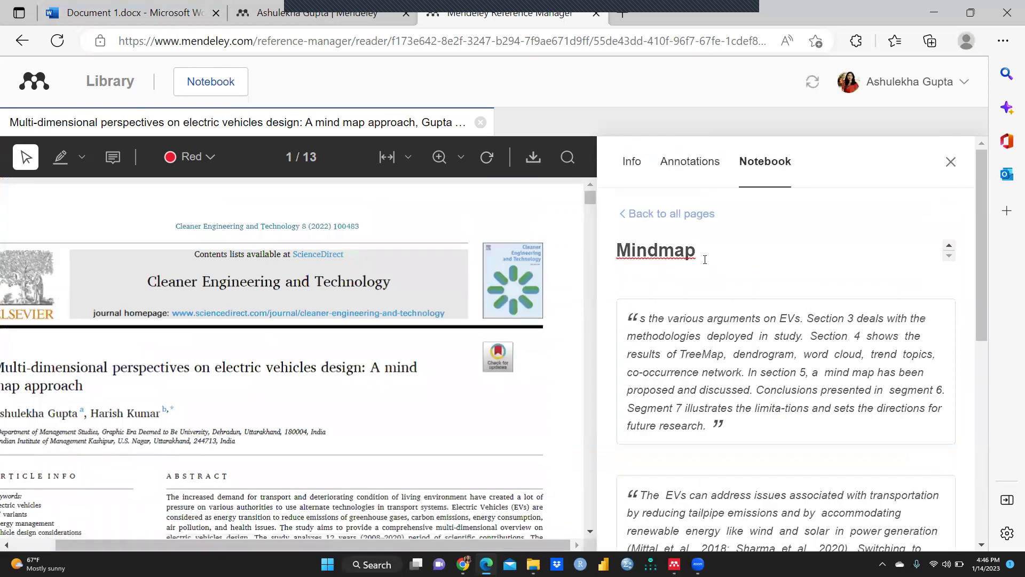
left_click(951, 161)
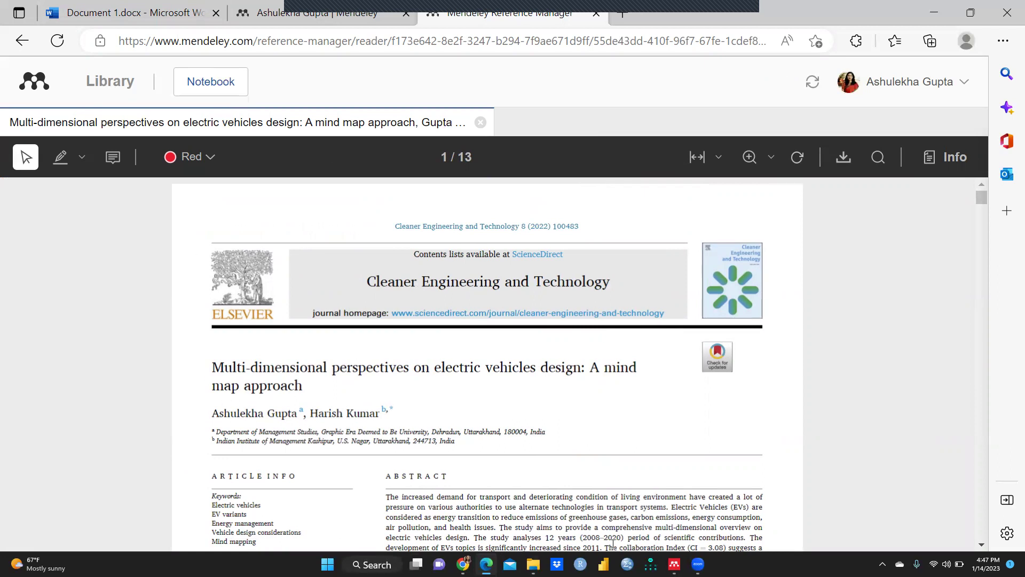
In the Mendeley search browser tab, go back three pages to the Web Importer page.
left_click(297, 16)
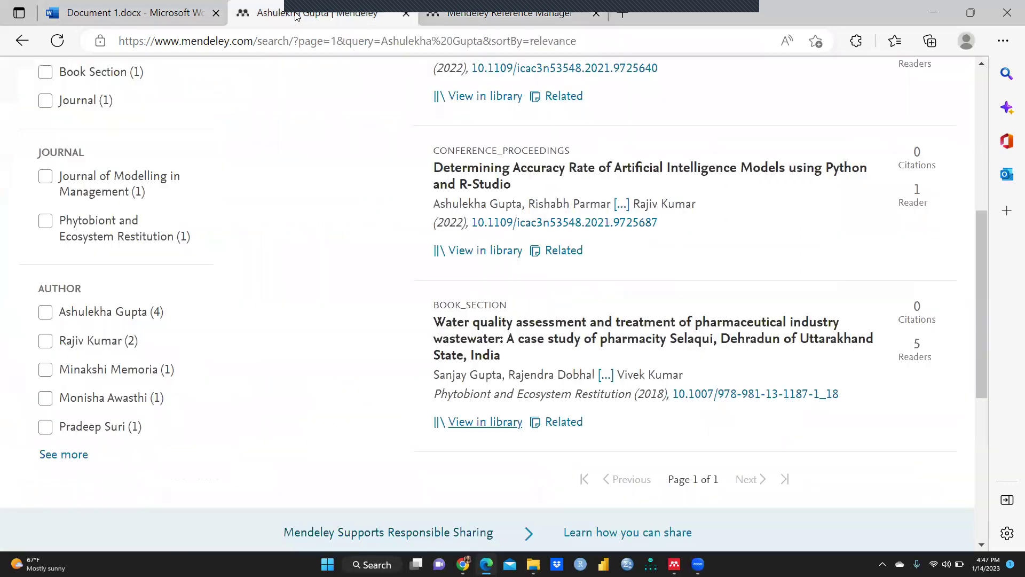
scroll(430, 214, "up", 7)
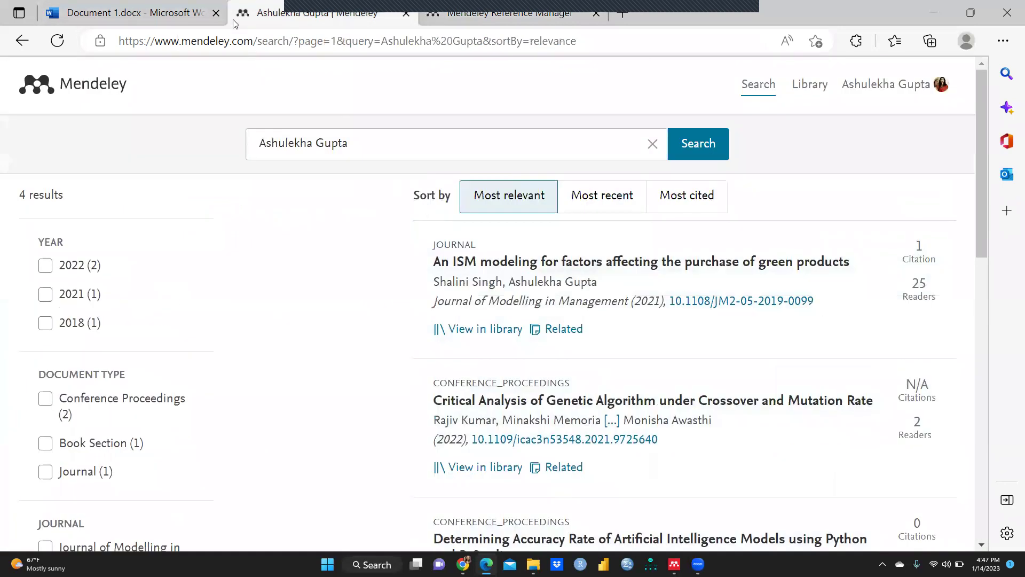
left_click(23, 47)
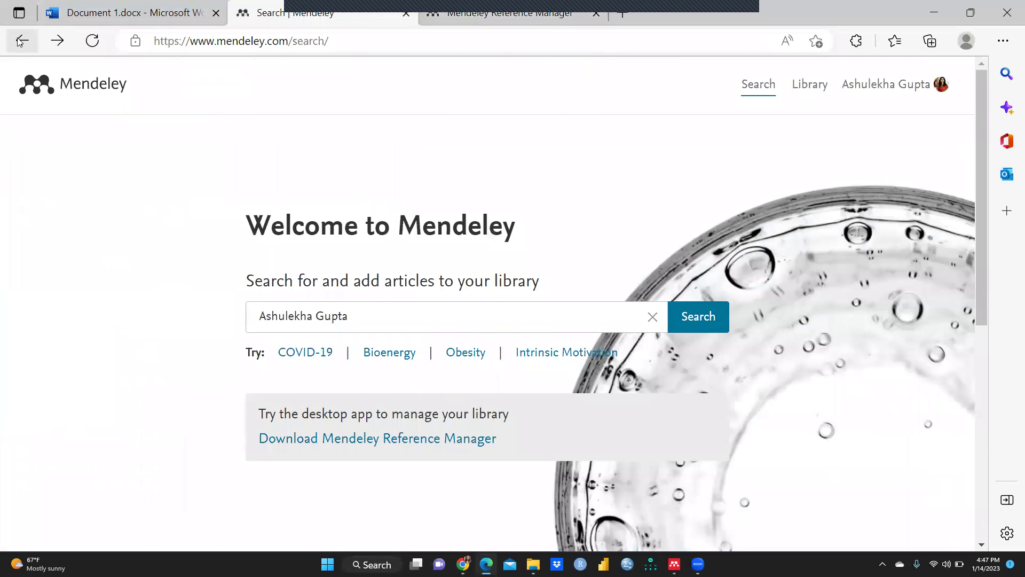
left_click(20, 42)
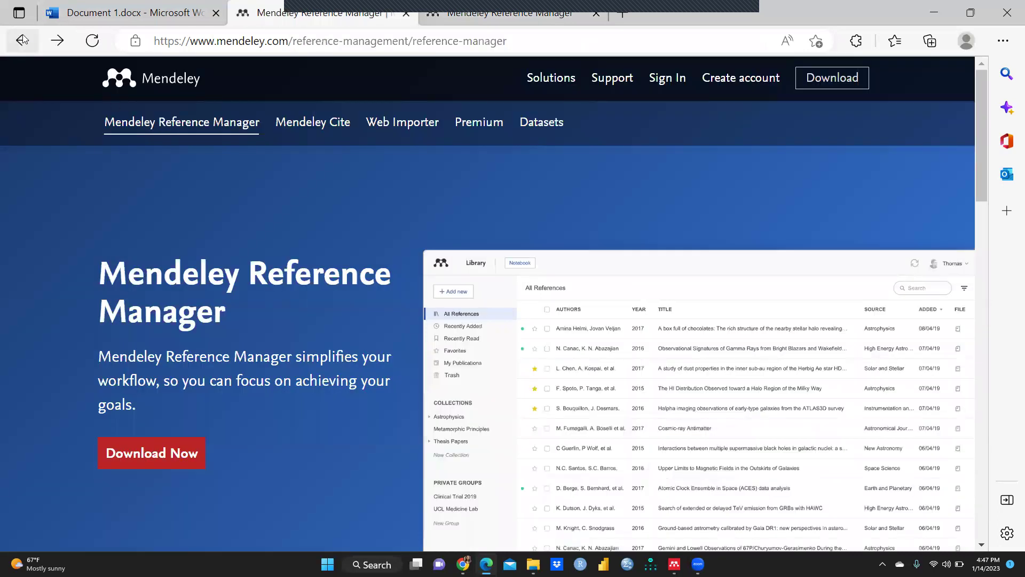
left_click(22, 39)
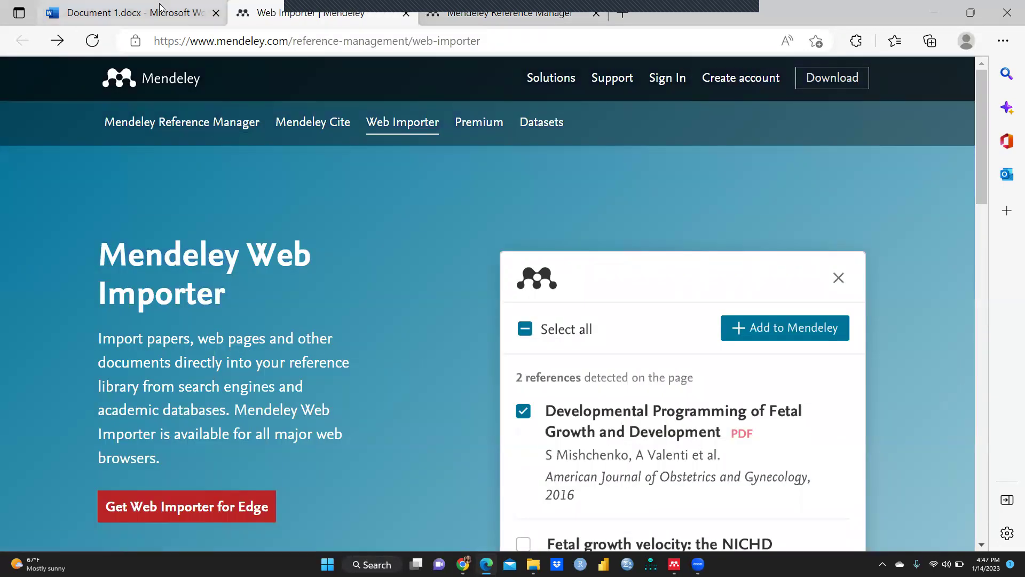
Return to the desktop app, glance at the Tools menu, and open the Accident 1 collection.
left_click(674, 564)
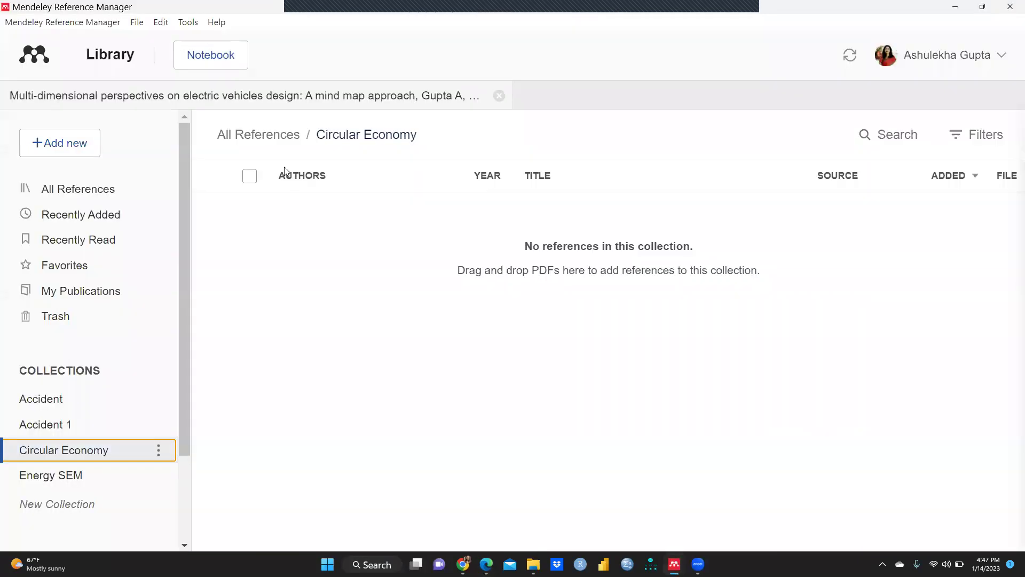
left_click(189, 22)
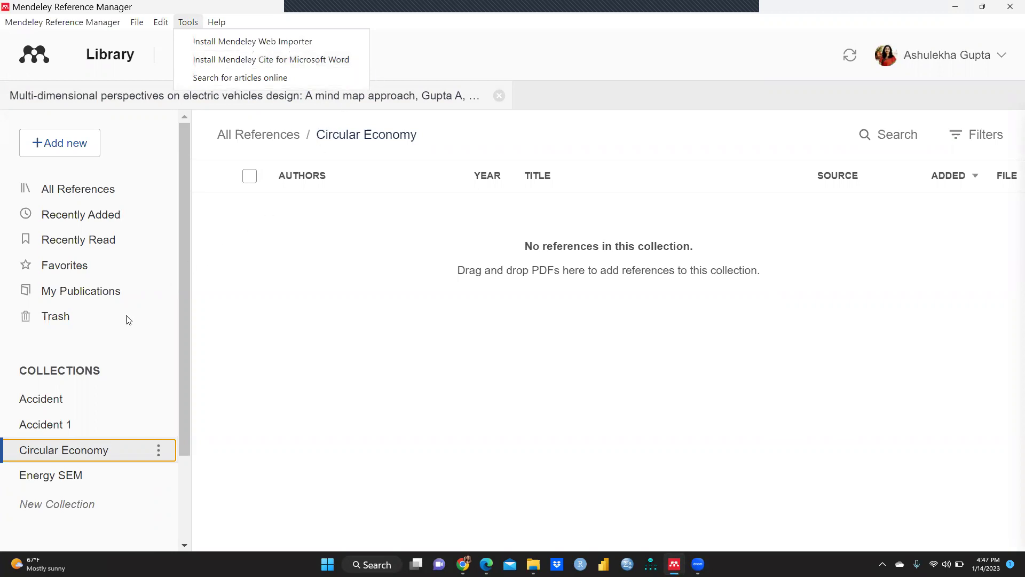
left_click(61, 431)
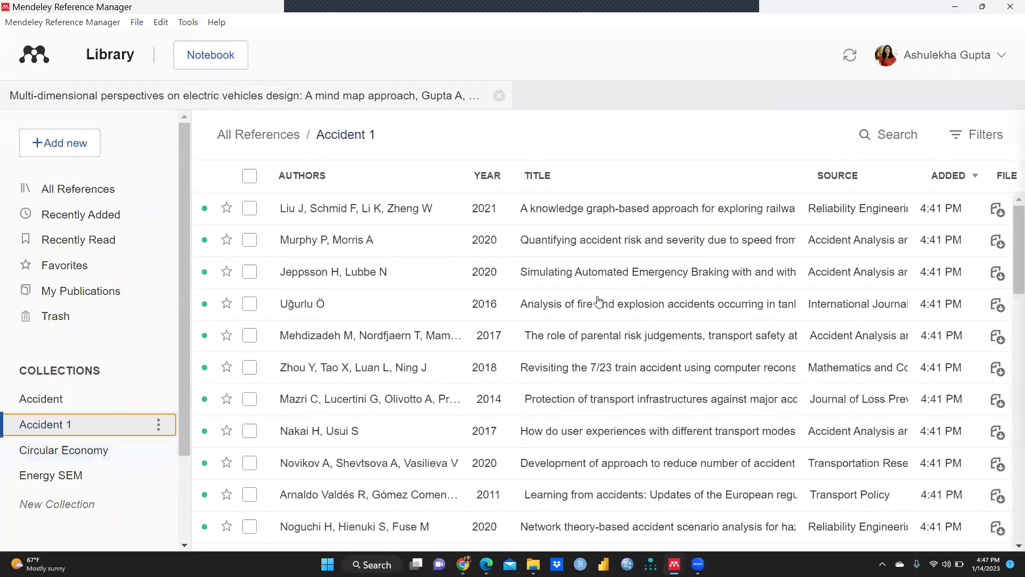